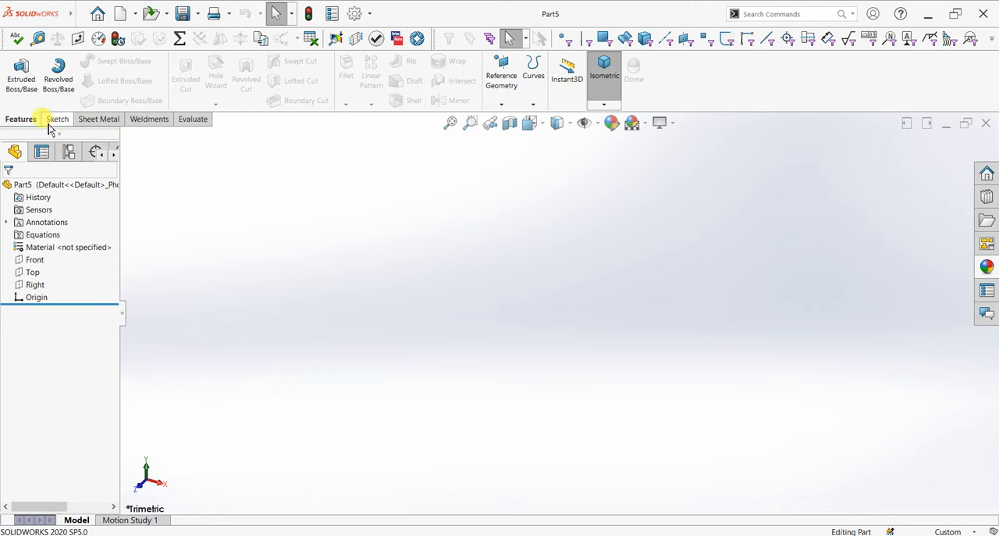
- Start a new sketch on the Right plane
left_click(55, 121)
left_click(15, 69)
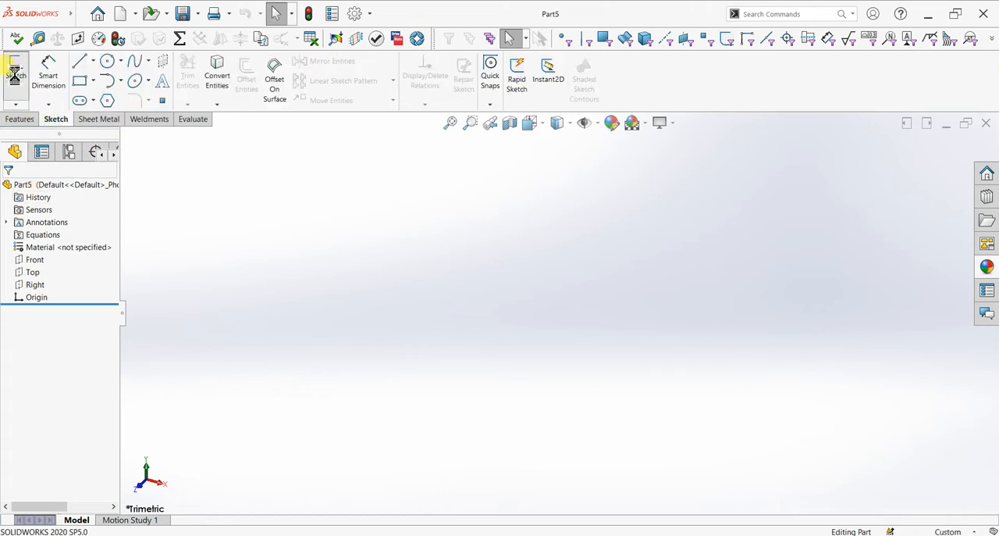
left_click(550, 314)
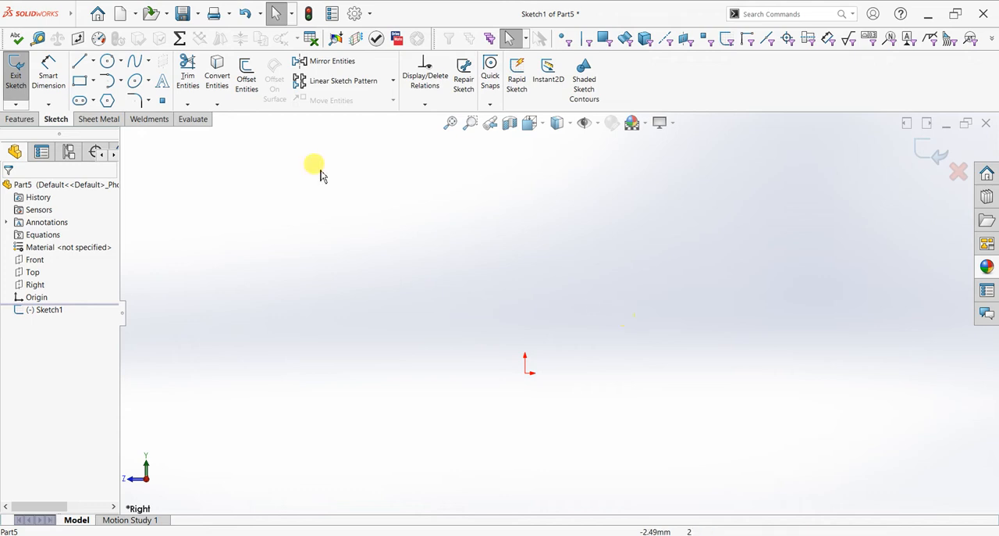
- Draw a connected line profile from the origin: horizontal base about 40 mm, inclined side about 60 mm, descending leg about 40 mm, and short hooked end segments
left_click(79, 62)
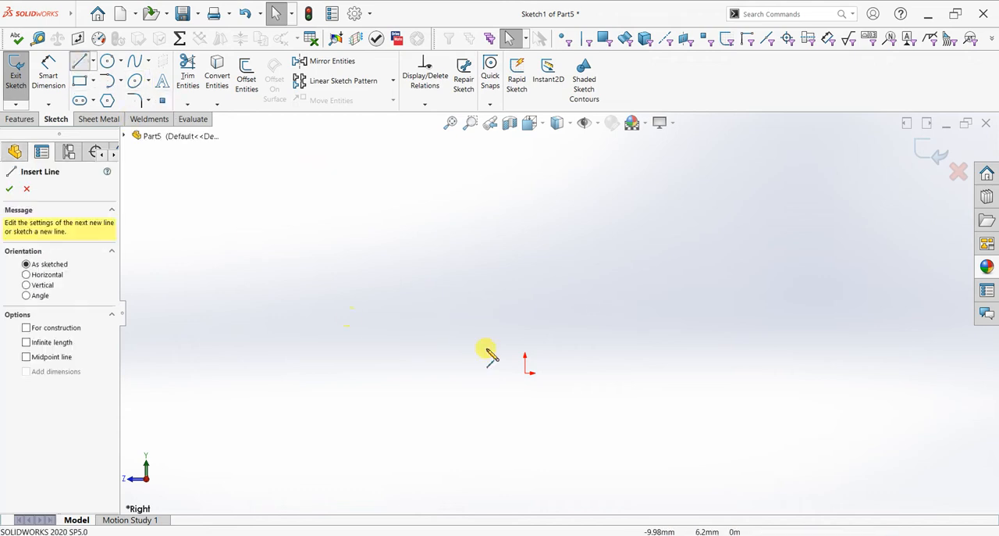
left_click(525, 373)
left_click(383, 372)
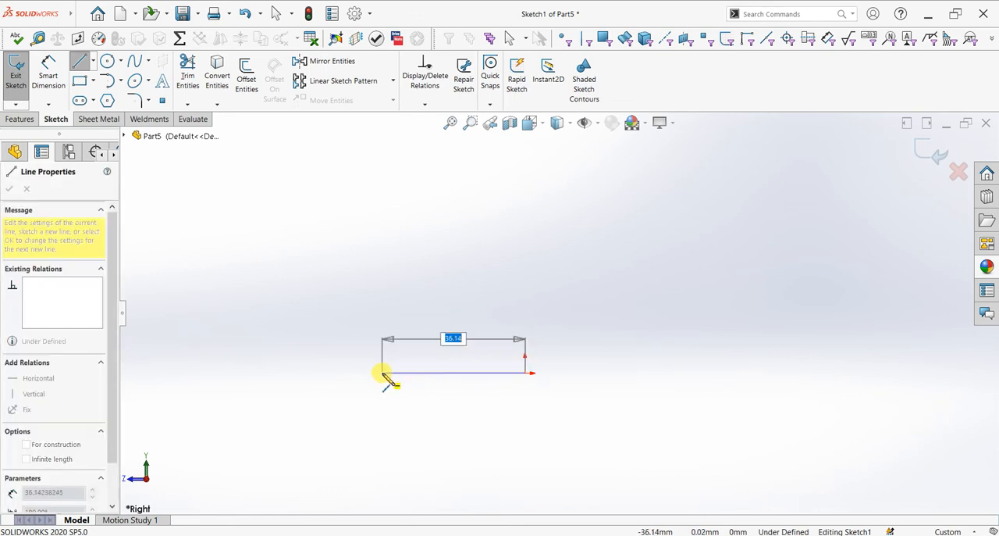
left_click(367, 372)
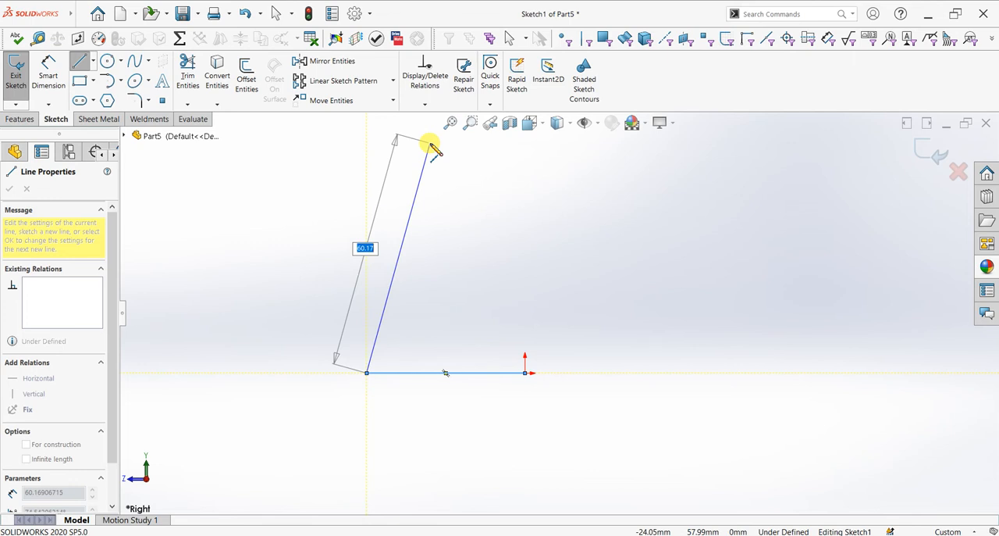
left_click(431, 145)
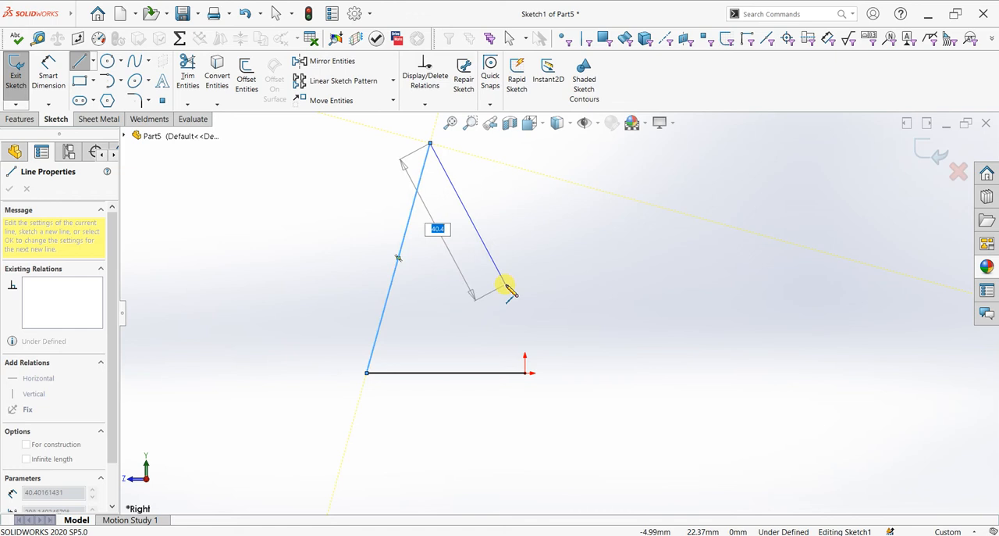
left_click(506, 283)
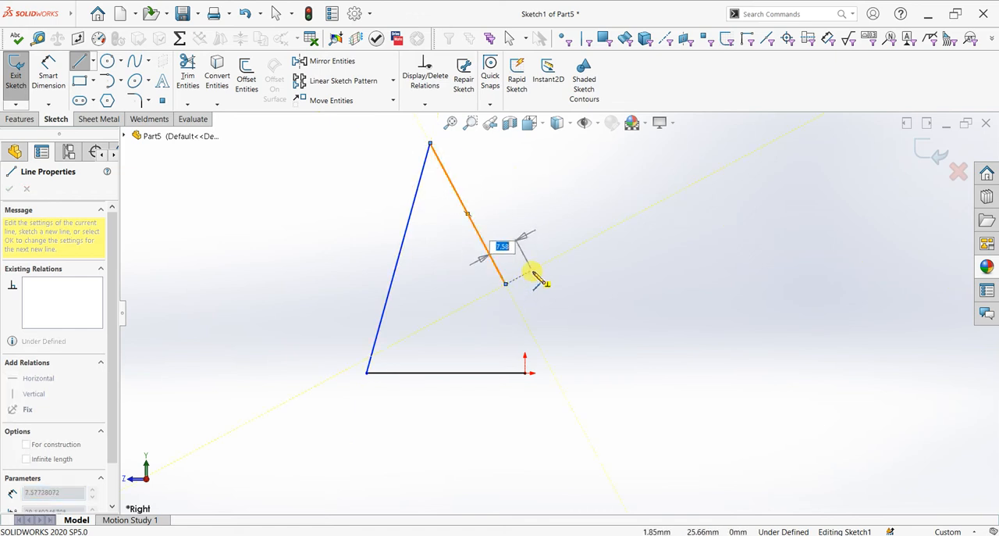
double_click(533, 267)
left_click(529, 250)
left_click(580, 245)
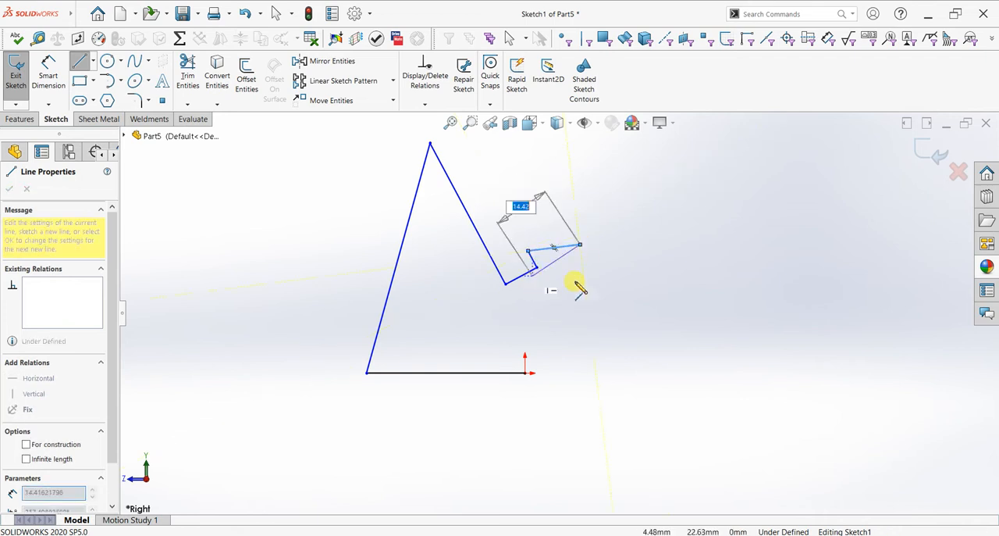
key("Escape")
key("Escape")
- Trim away the extra last segment at the open hooked end of the profile
left_click(187, 74)
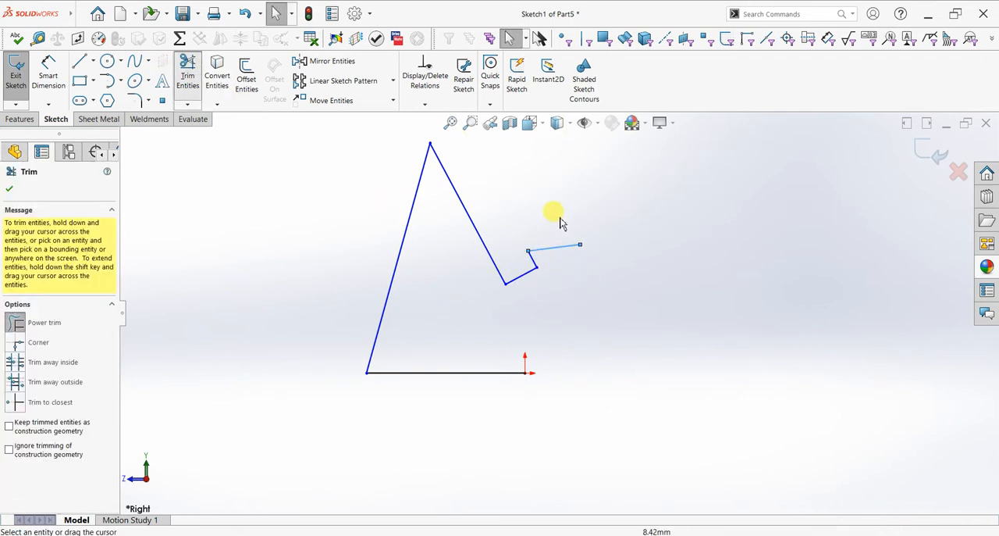
left_click_drag(548, 224, 557, 261)
left_click(9, 189)
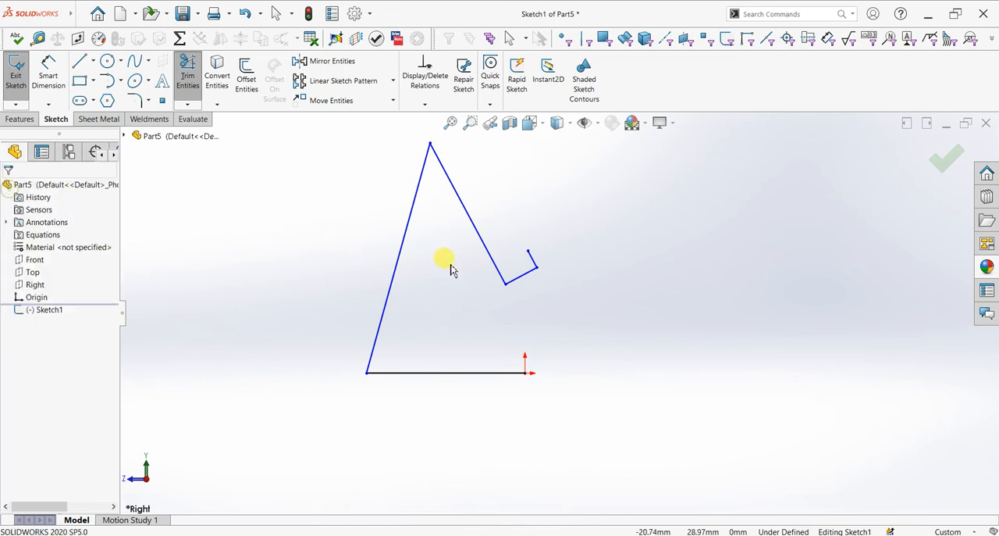
- Dimension the horizontal base line's length to 120 mm
scroll(448, 263, "down", 2)
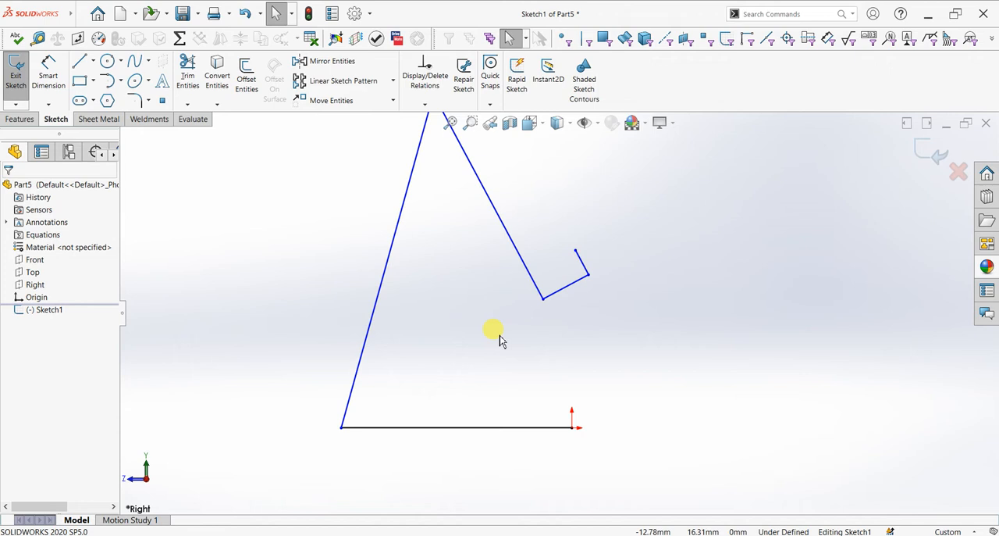
left_click(55, 82)
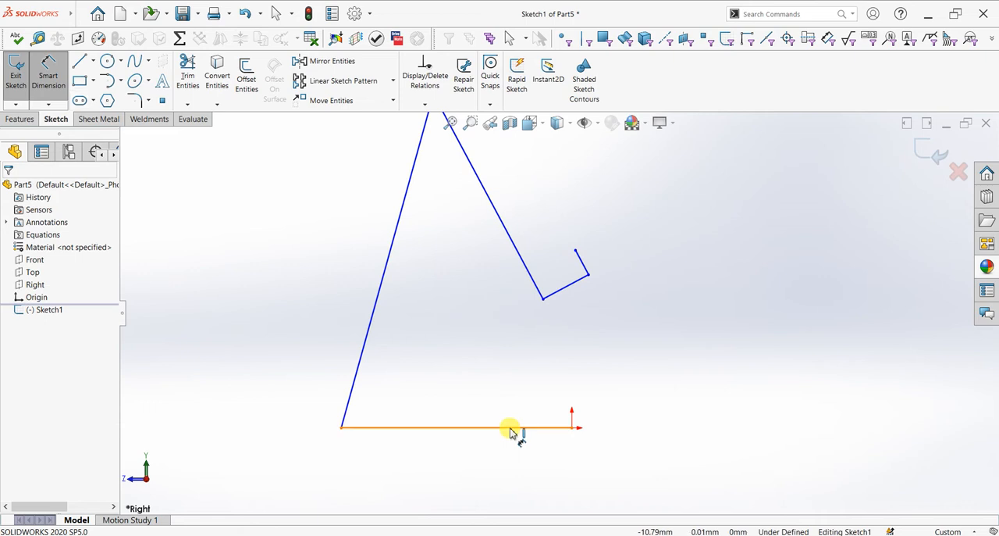
left_click(496, 456)
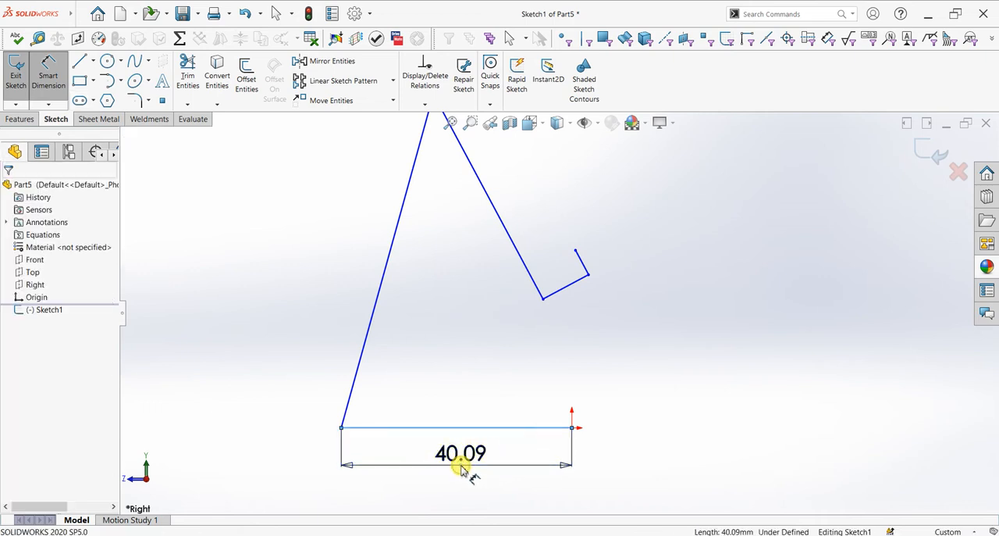
left_click(462, 468)
type("120")
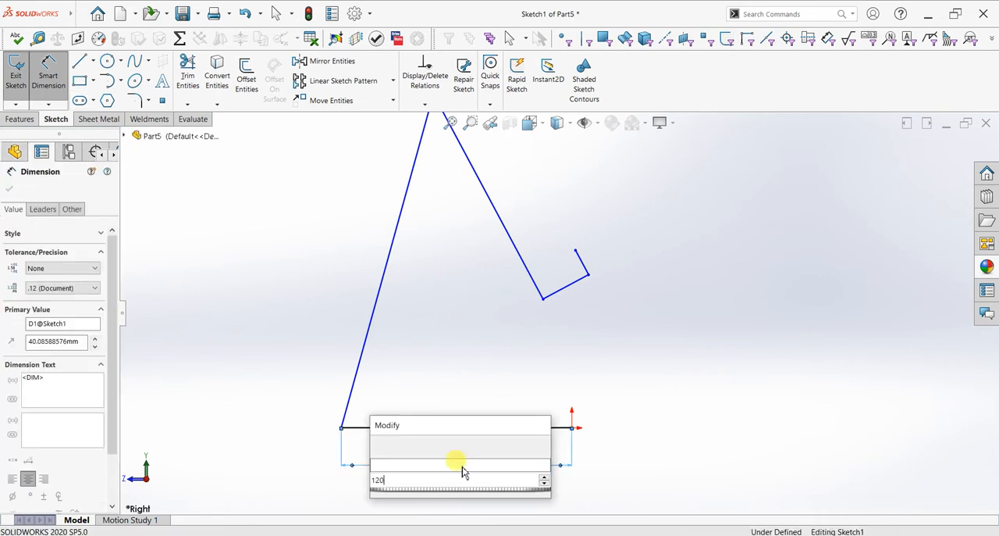
key("Return")
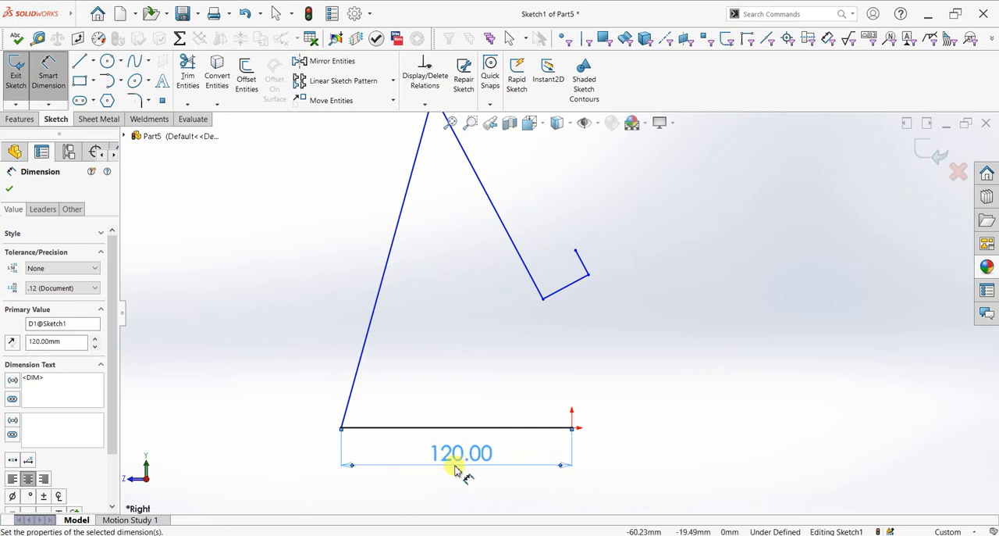
- Dimension the angle between the base line and the long inclined line to 85 degrees
left_click(375, 410)
left_click(383, 420)
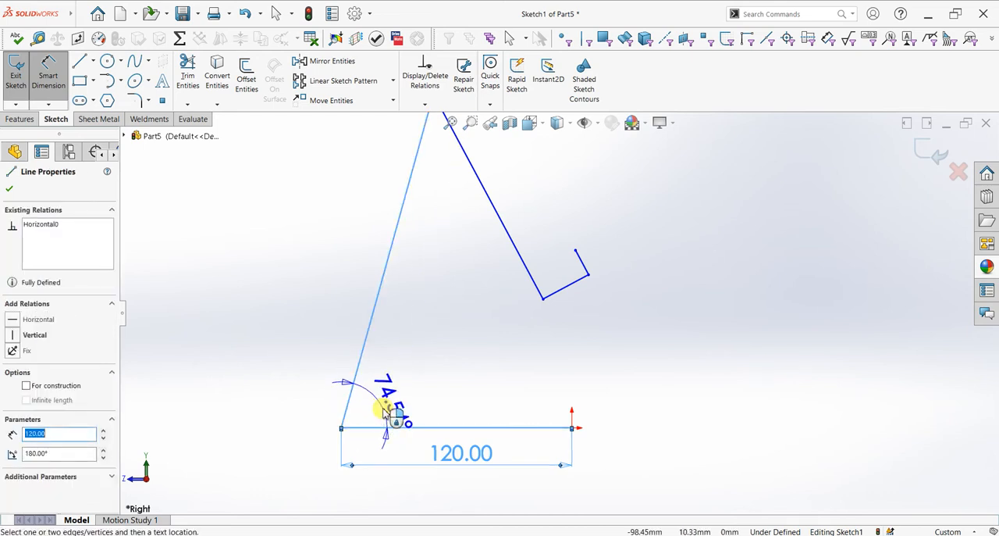
left_click(383, 414)
type("8")
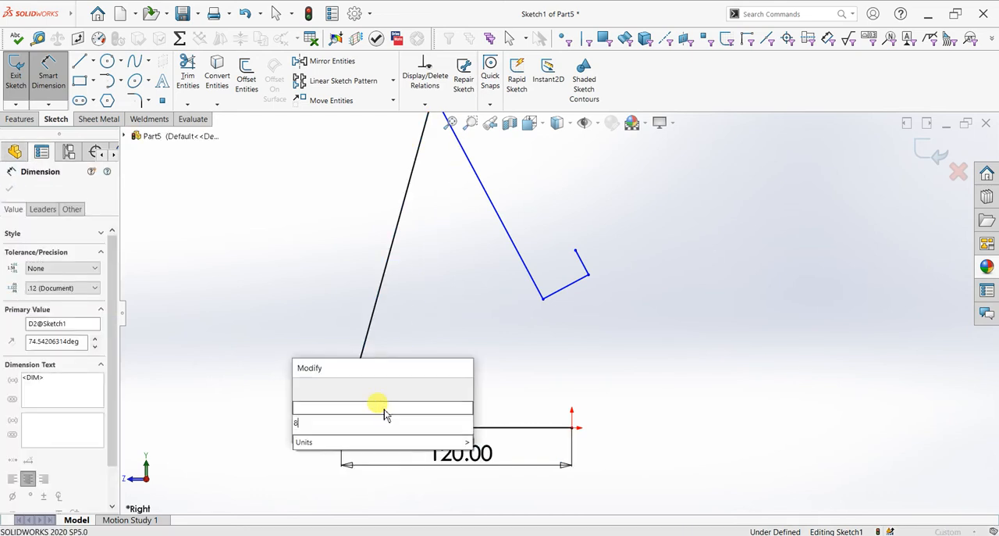
type("5")
key("Return")
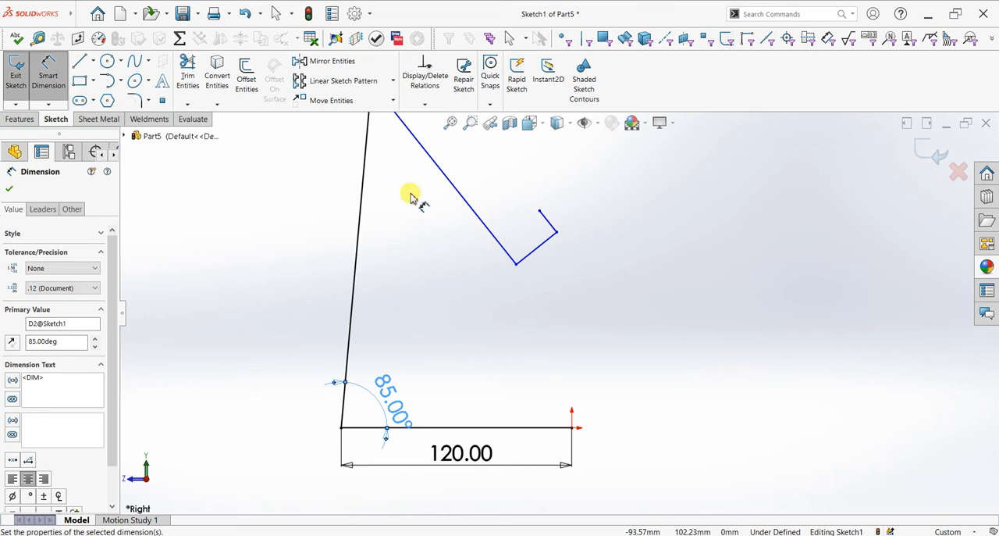
- Dimension the vertical height from the base line to the profile's apex to 200 mm
scroll(410, 195, "up", 1)
left_click(403, 121)
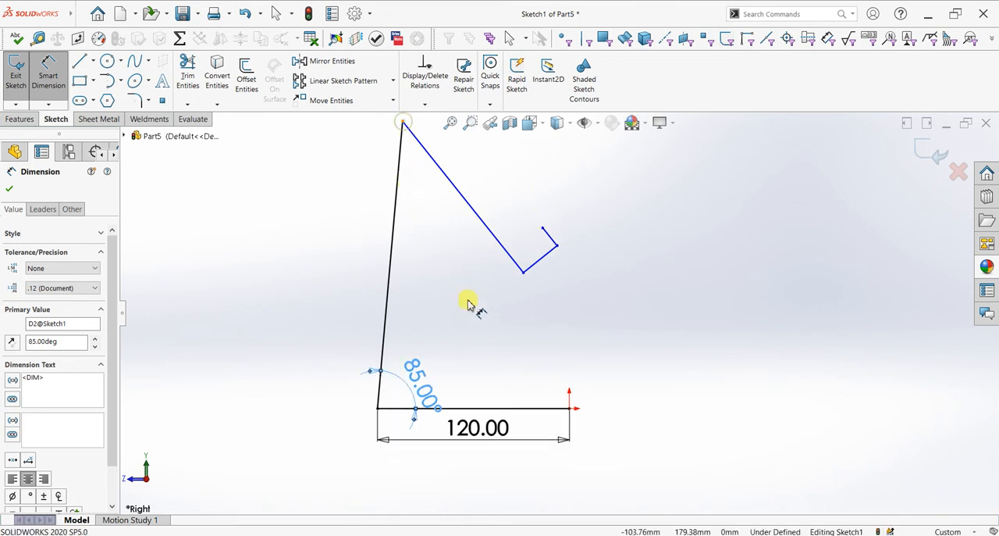
left_click(476, 407)
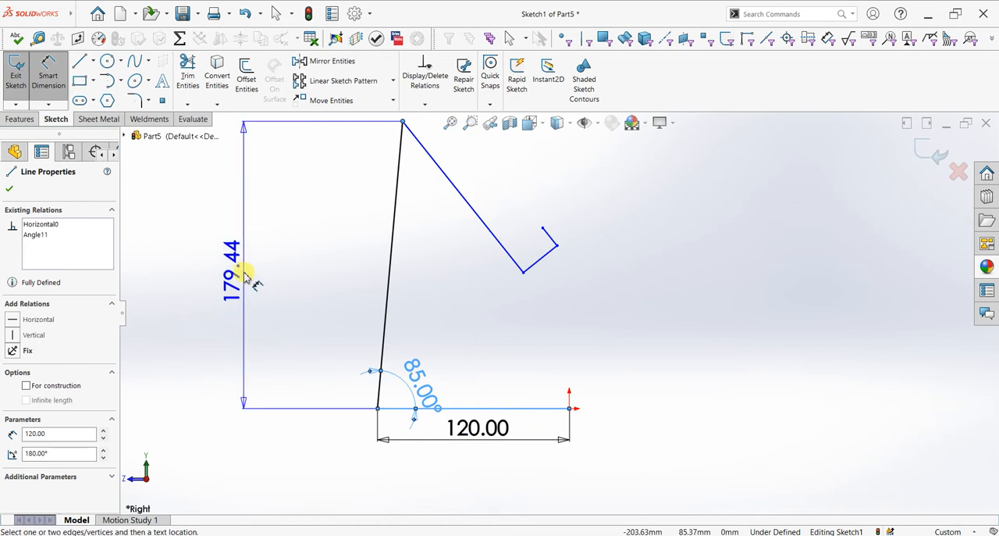
left_click(243, 275)
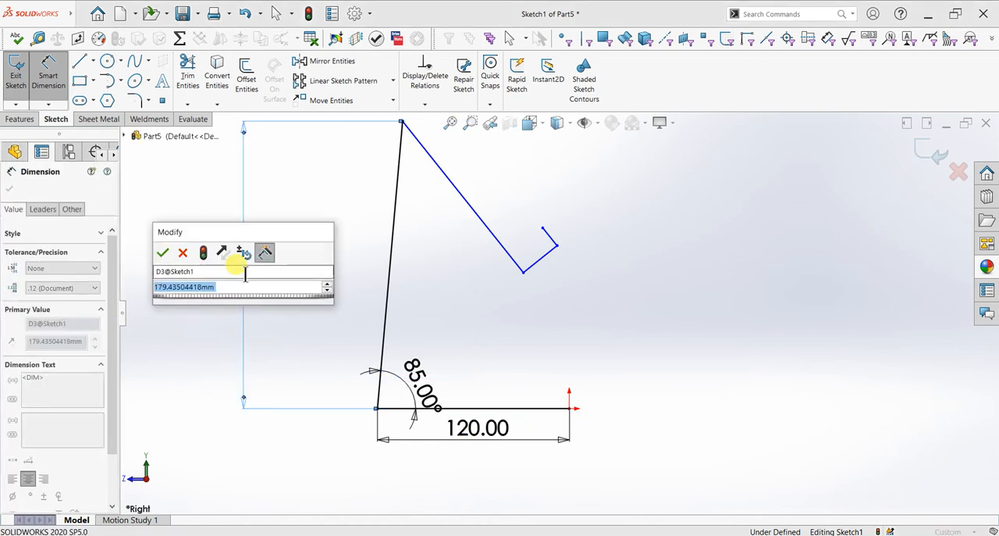
type("180")
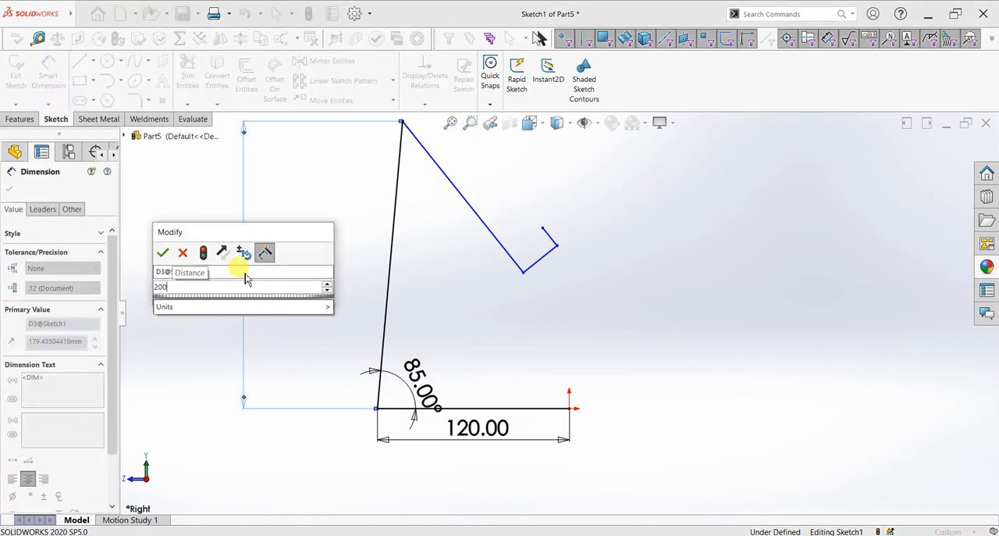
key("Return")
- Dimension the angle at the apex between the long inclined line and the descending leg to 35 degrees
scroll(475, 181, "up", 3)
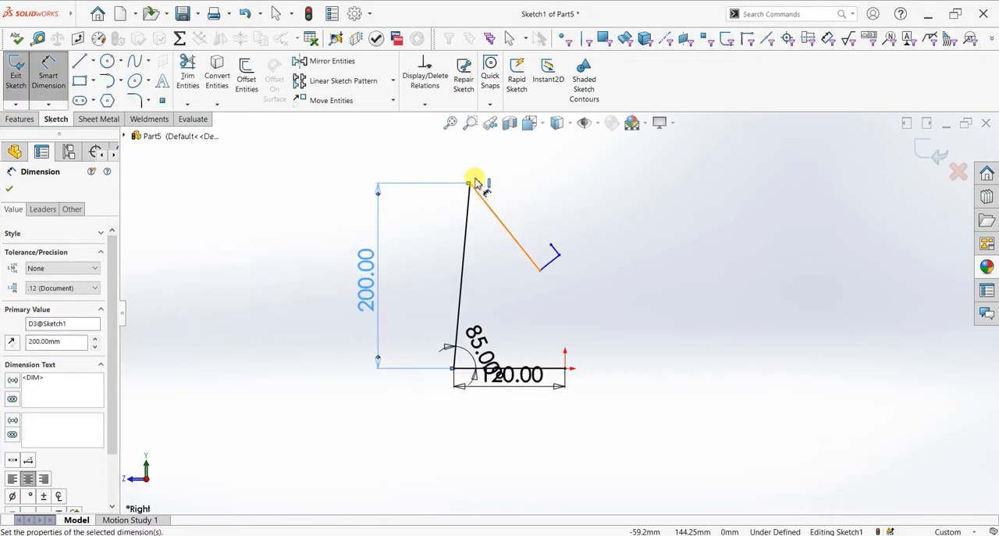
scroll(477, 184, "down", 2)
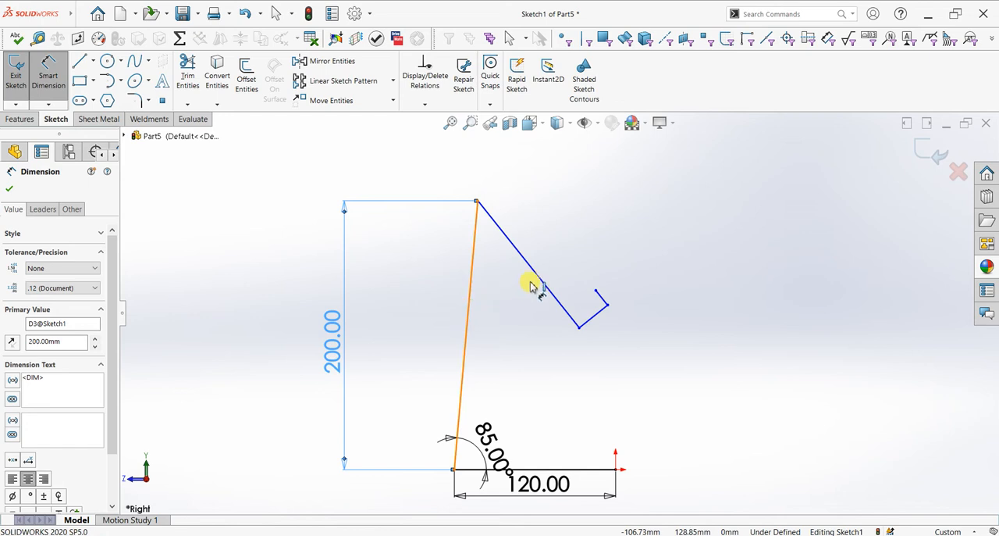
left_click(470, 289)
left_click(538, 278)
left_click(513, 306)
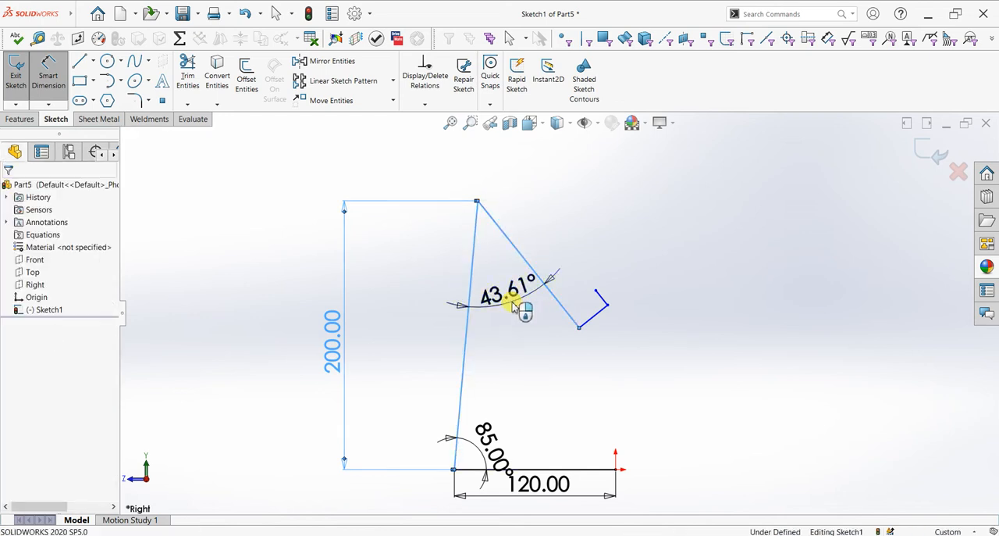
key("Return")
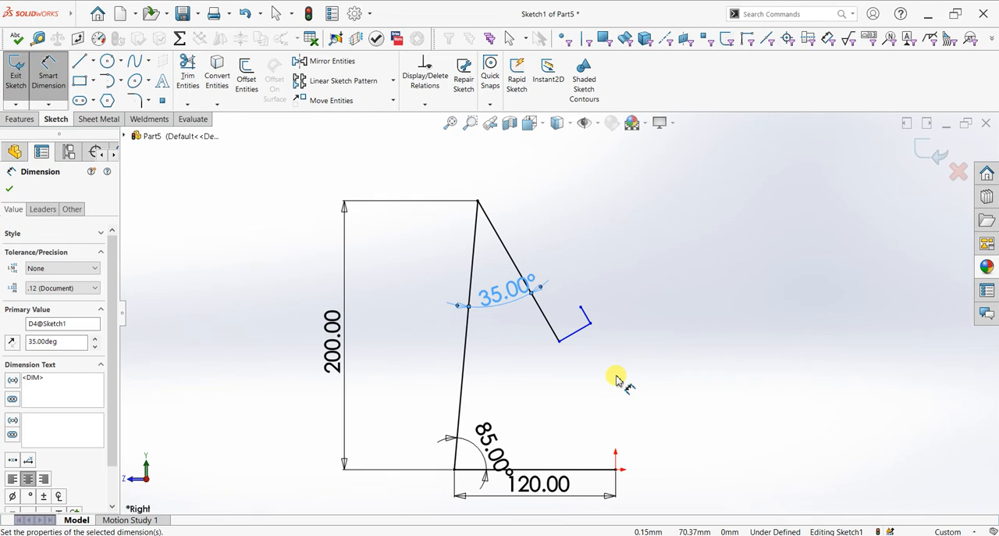
- Dimension the distance from the apex to the short perpendicular end line to 175 mm
left_click(478, 202)
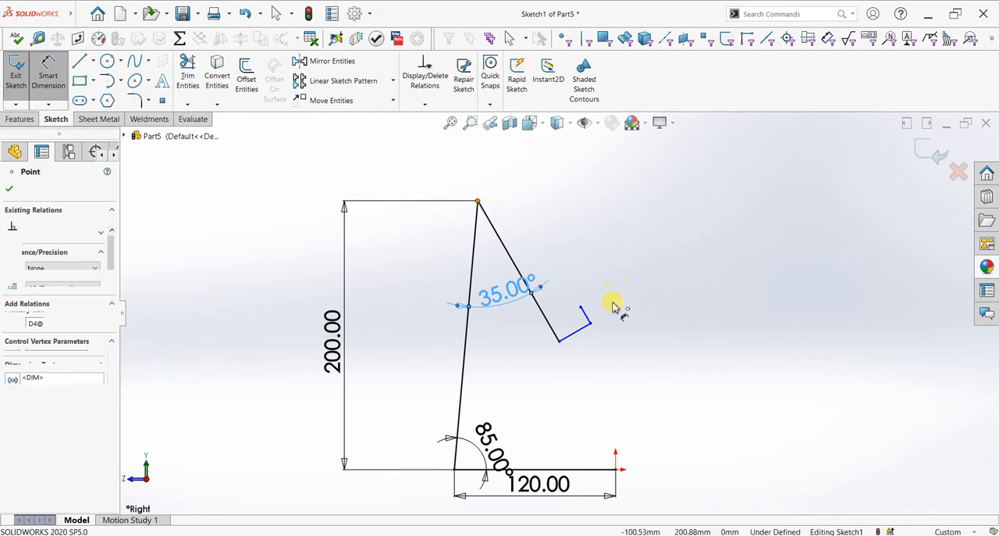
left_click(576, 331)
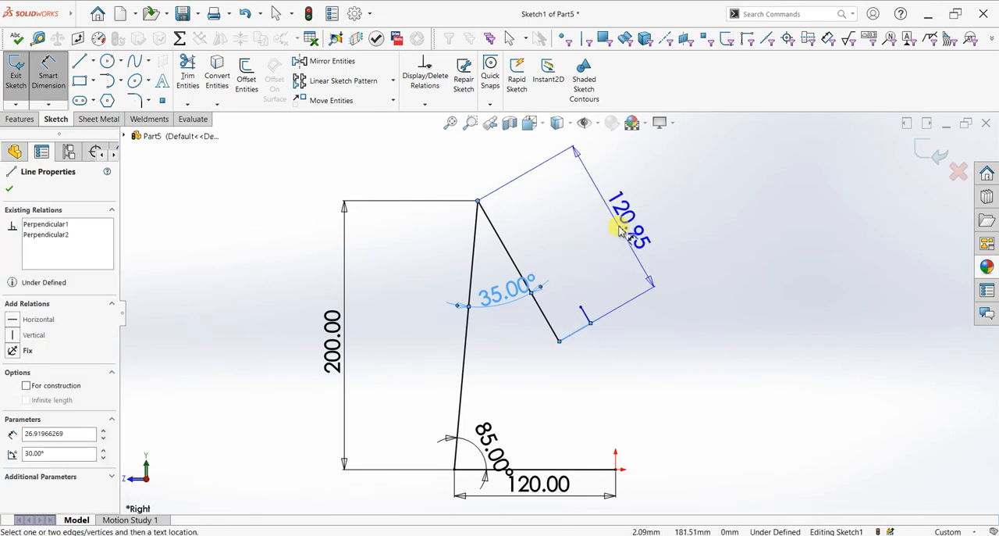
left_click(619, 229)
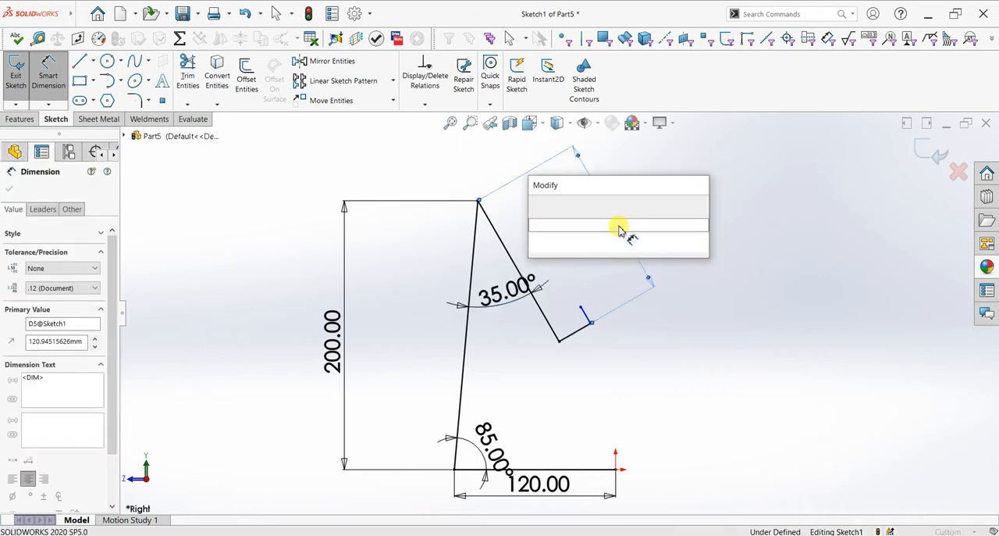
key("Return")
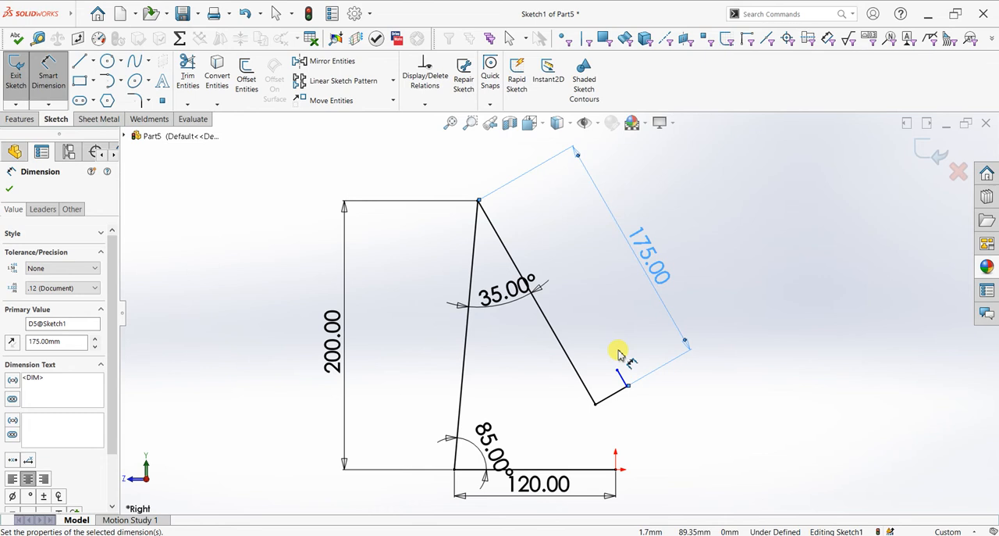
- Dimension the short perpendicular line at the end of the descending leg to 20 mm
left_click(610, 395)
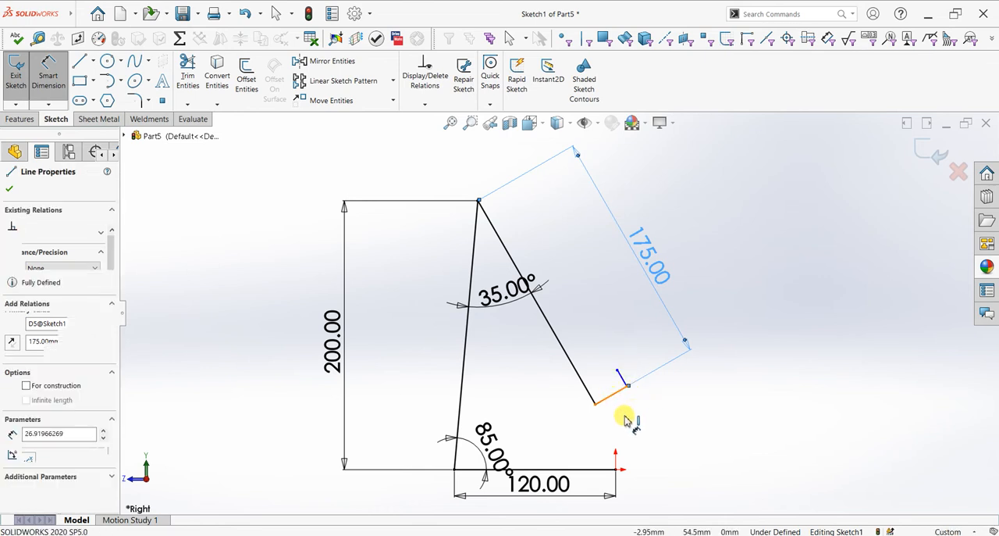
left_click(630, 418)
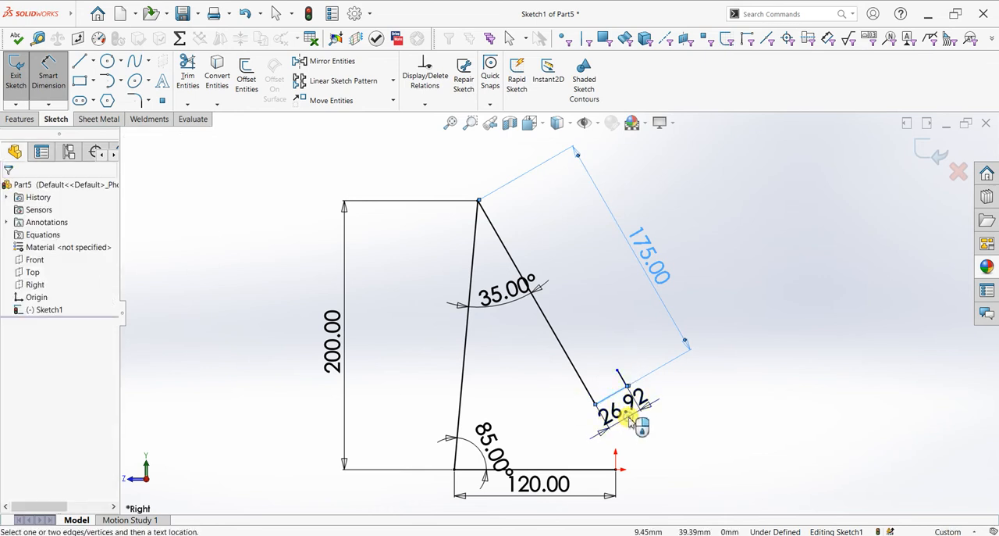
type("2")
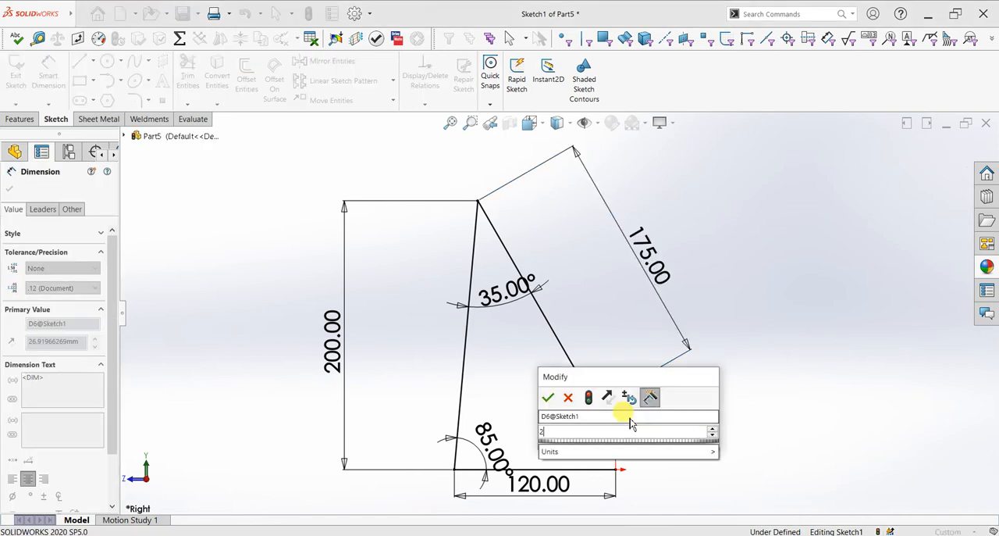
type("0")
key("Return")
- Dimension the short return line at the end of the hook to 15 mm
scroll(618, 391, "down", 2)
scroll(618, 391, "down", 3)
key("Escape")
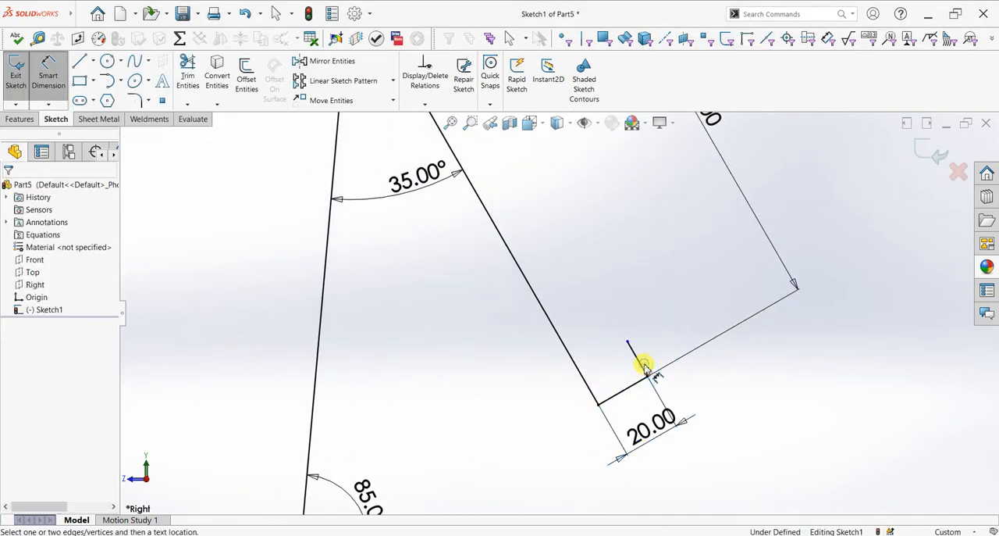
left_click(645, 363)
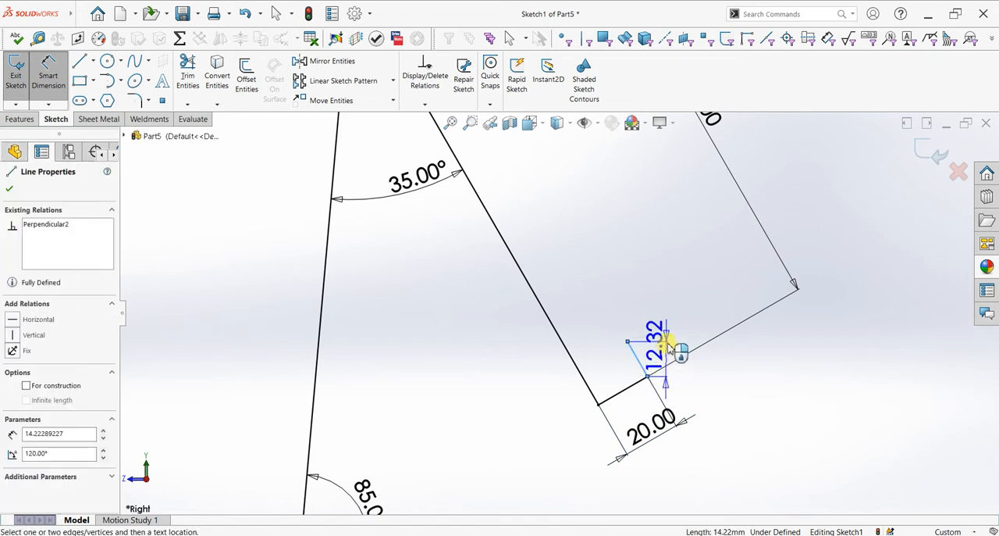
left_click(669, 341)
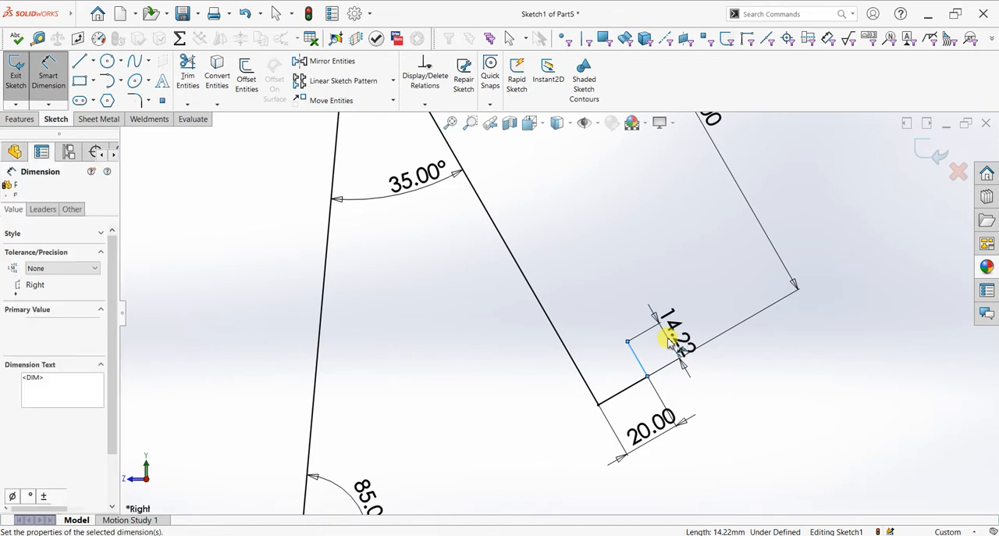
type("15")
key("Return")
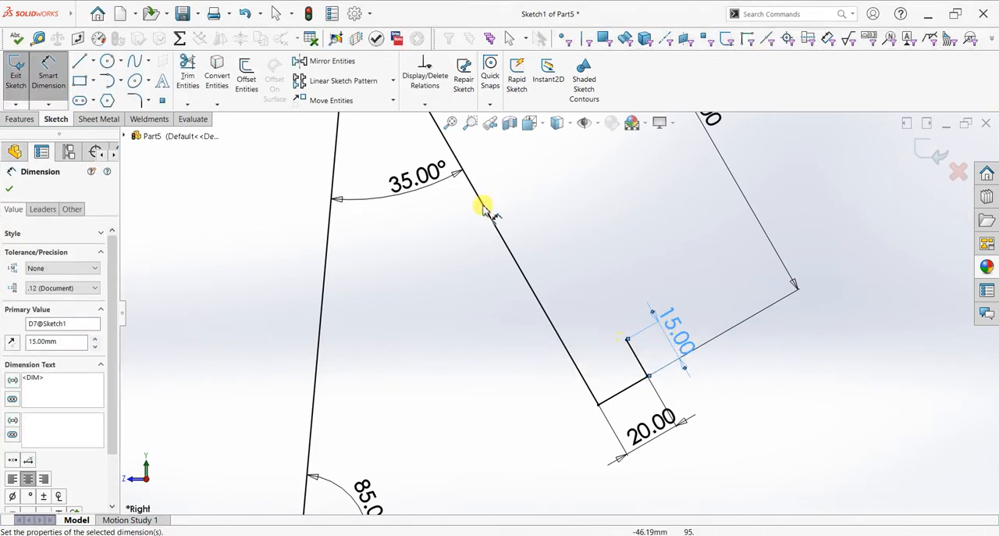
- Fillet the profile's four corners with a 3 mm radius: the apex, the base corner and both corners of the hook
scroll(462, 260, "up", 2)
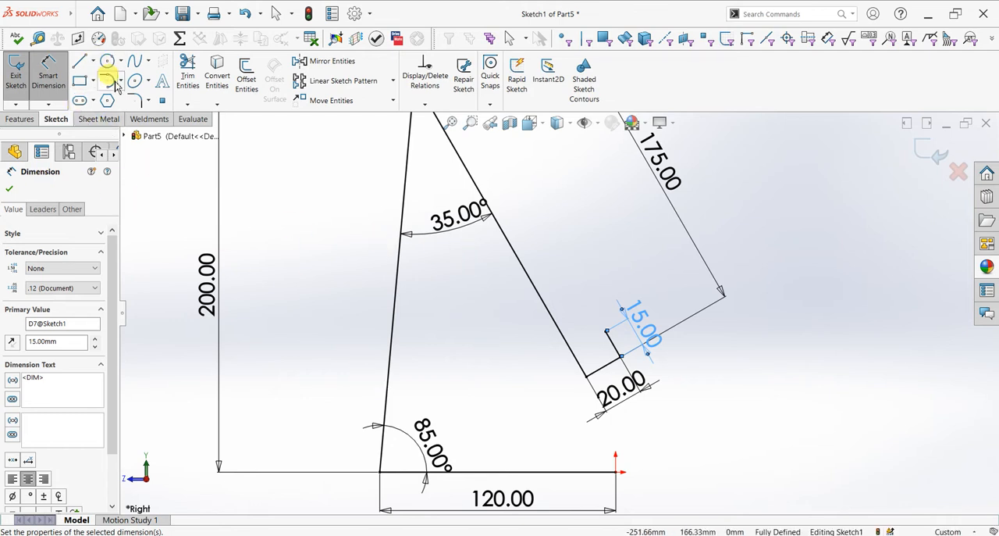
left_click(134, 100)
key("z")
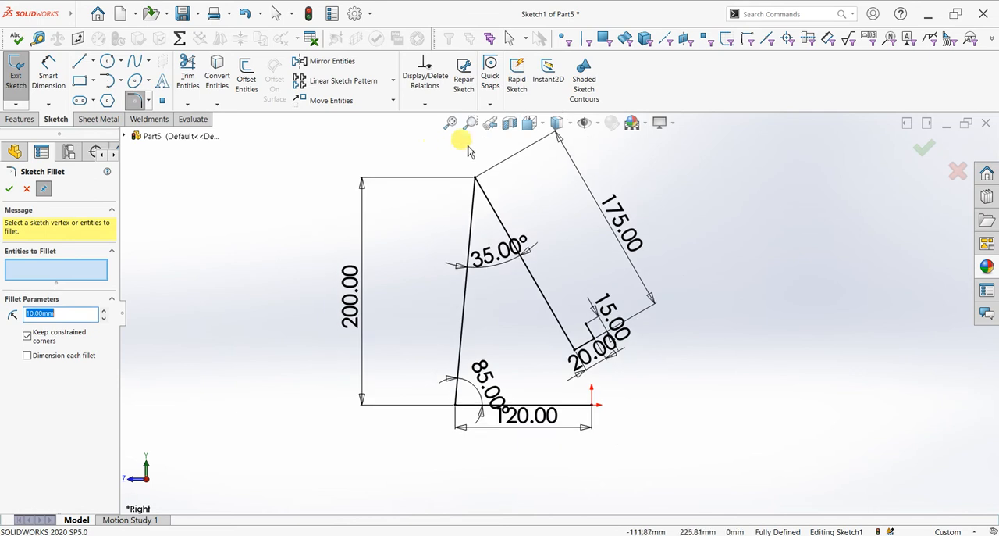
scroll(466, 153, "down", 2)
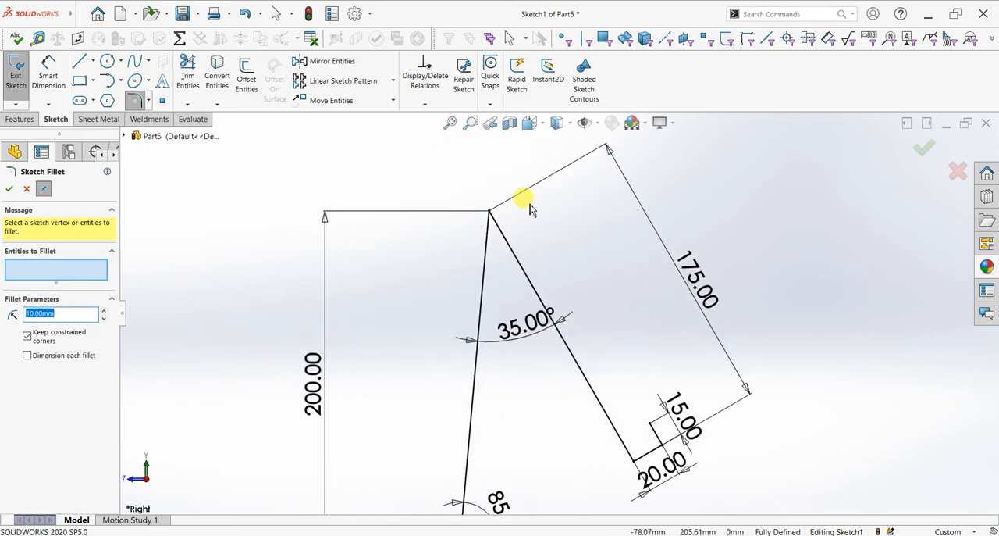
left_click(489, 212)
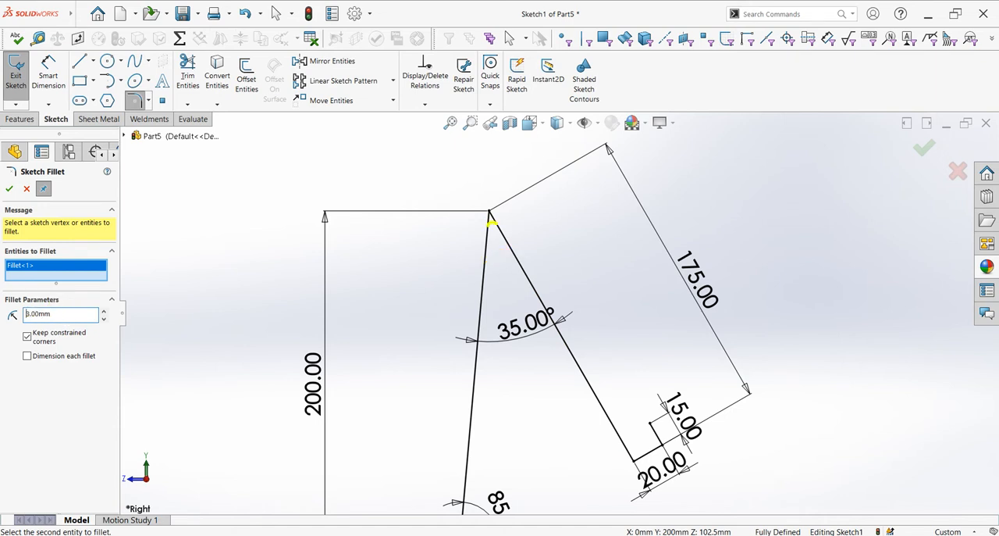
scroll(231, 368, "up", 3)
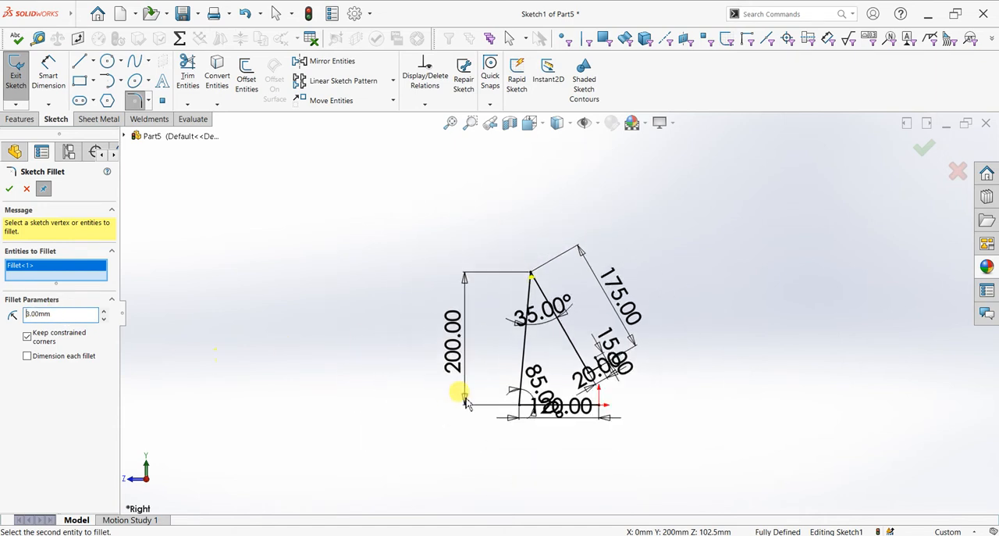
scroll(500, 402, "down", 3)
left_click(497, 397)
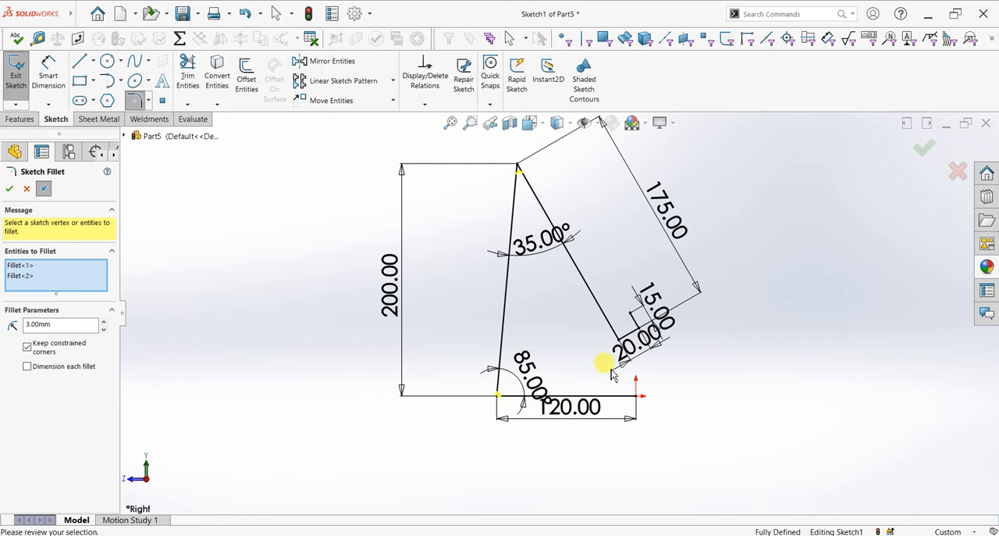
scroll(619, 334, "down", 3)
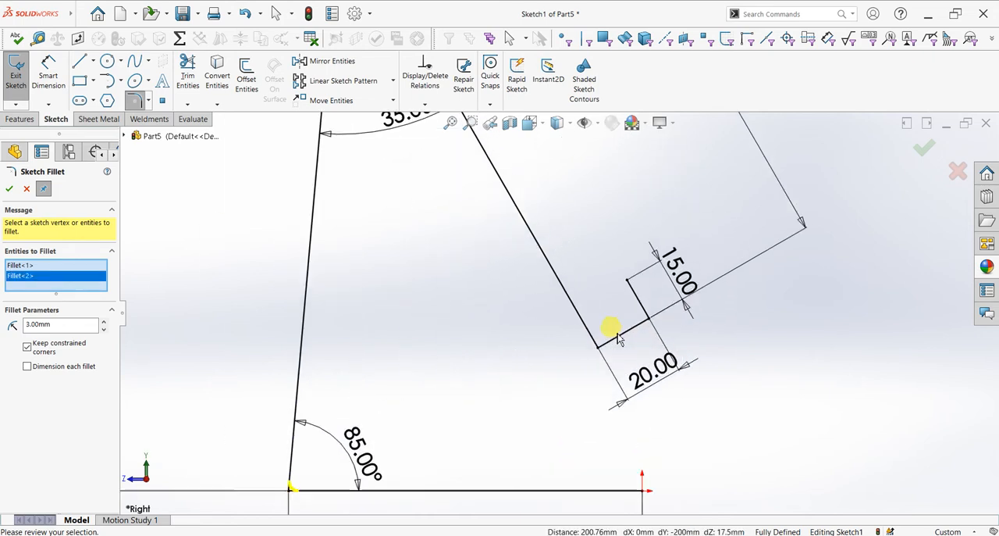
left_click(597, 345)
left_click(647, 318)
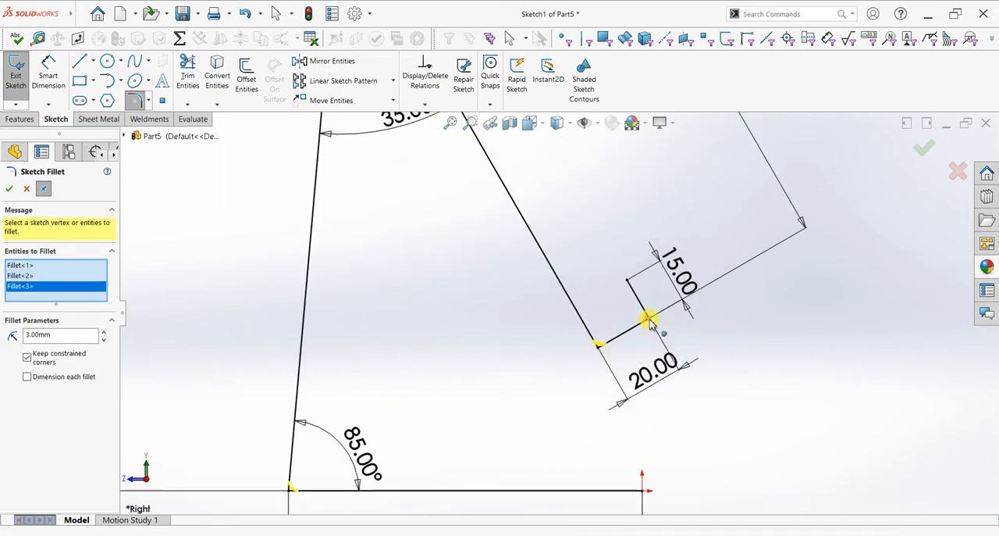
left_click(8, 188)
left_click(8, 188)
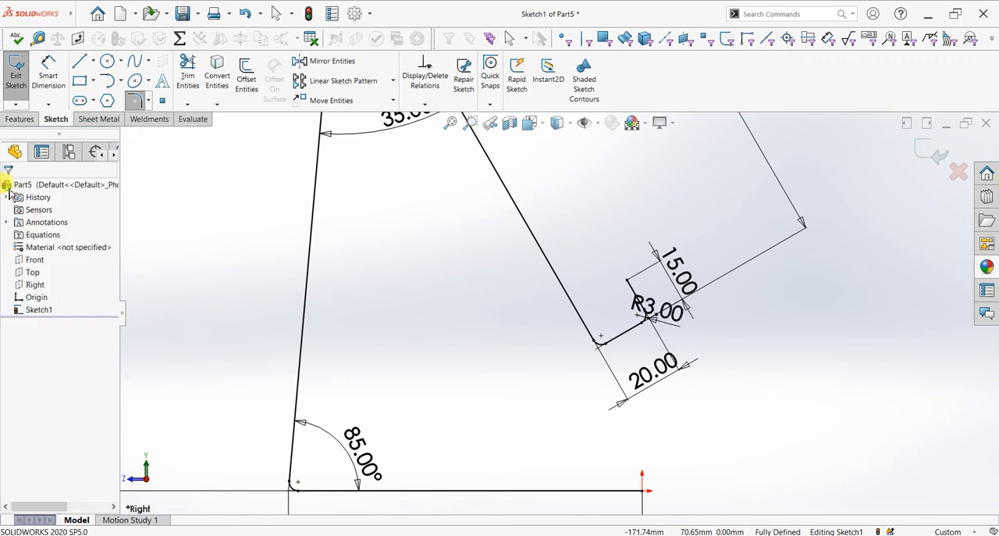
- Move the fillet radius dimension clear of the hook so that it no longer overlaps the other dimensions
scroll(428, 217, "up", 2)
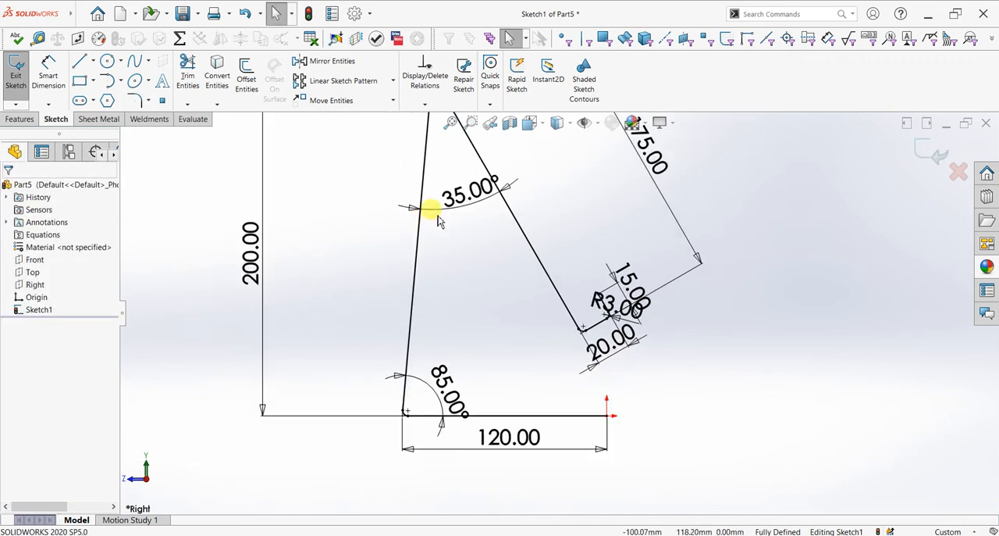
left_click_drag(607, 301, 691, 328)
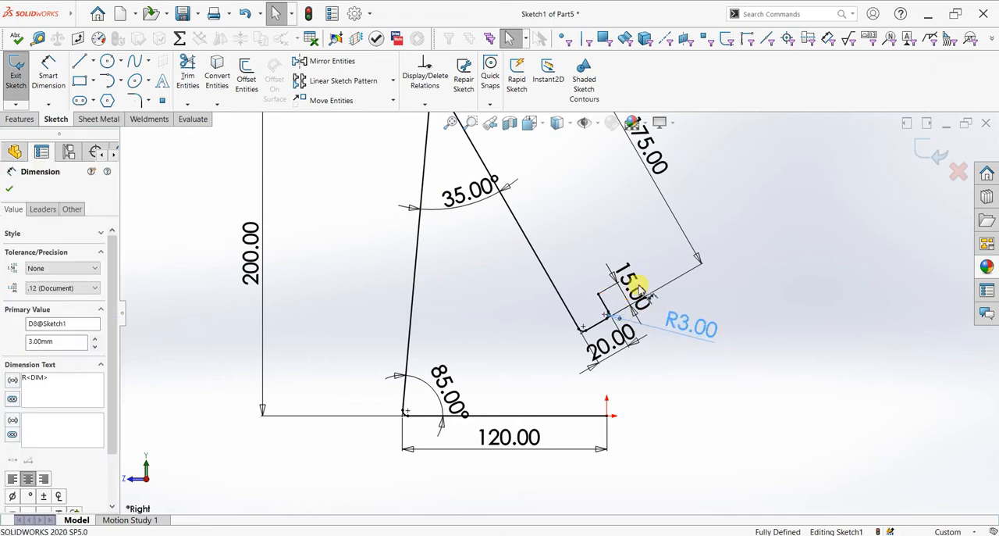
left_click(11, 189)
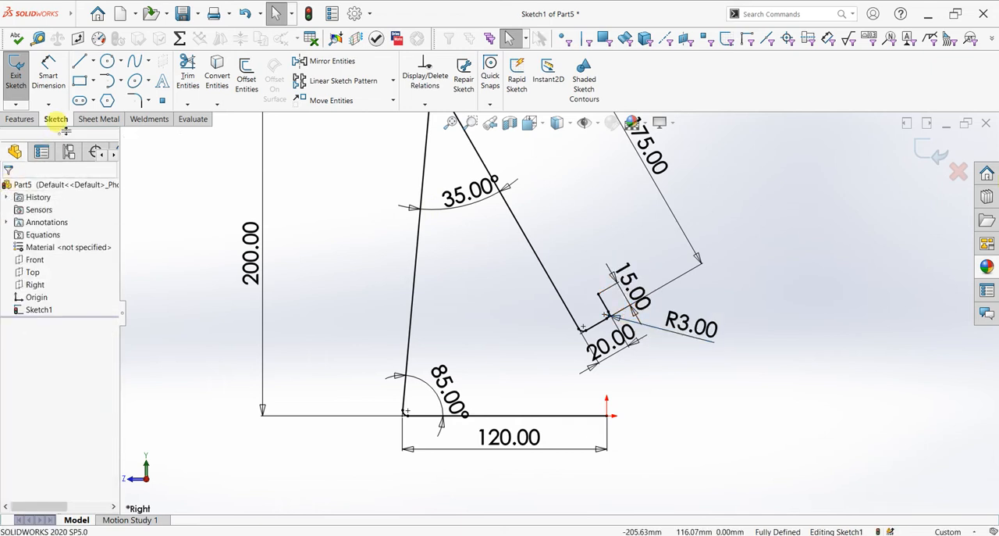
- Offset the whole profile chain by 2 mm toward the inside of the base corner, with dimensions added
left_click(242, 86)
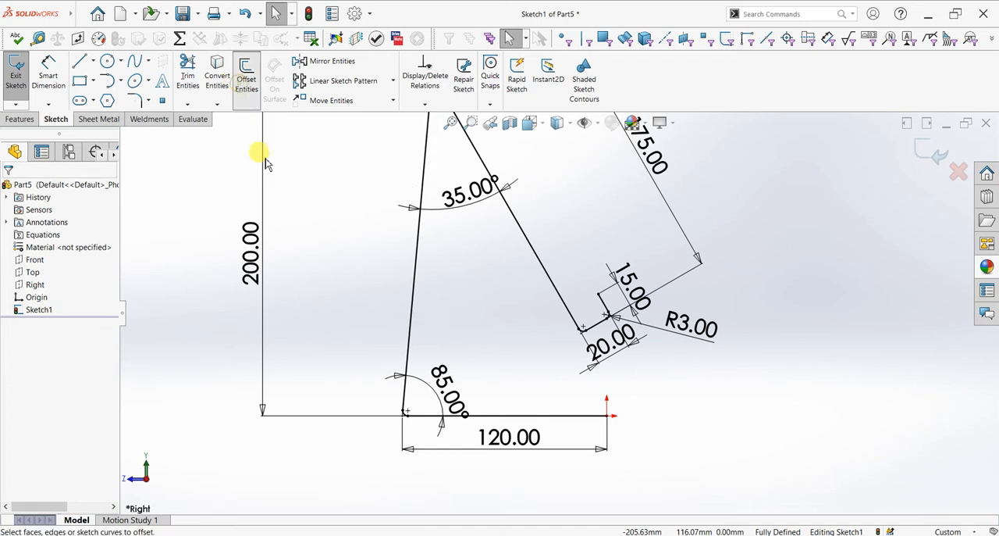
left_click(418, 262)
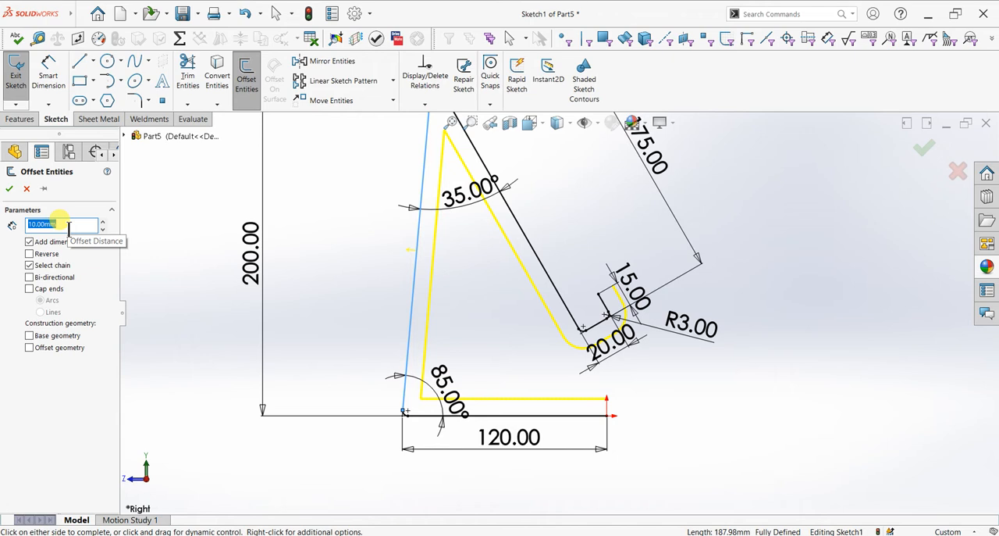
type("2")
key("Return")
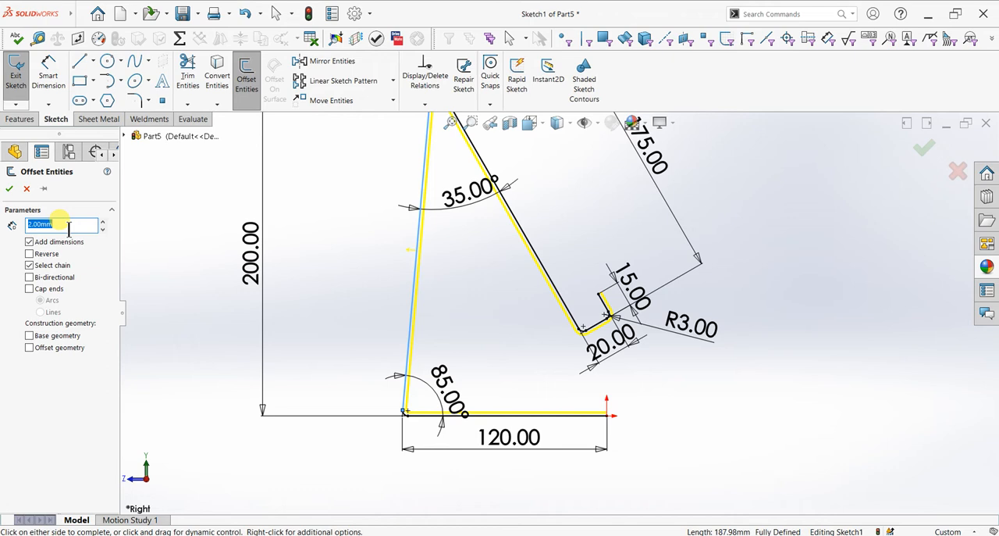
left_click(9, 188)
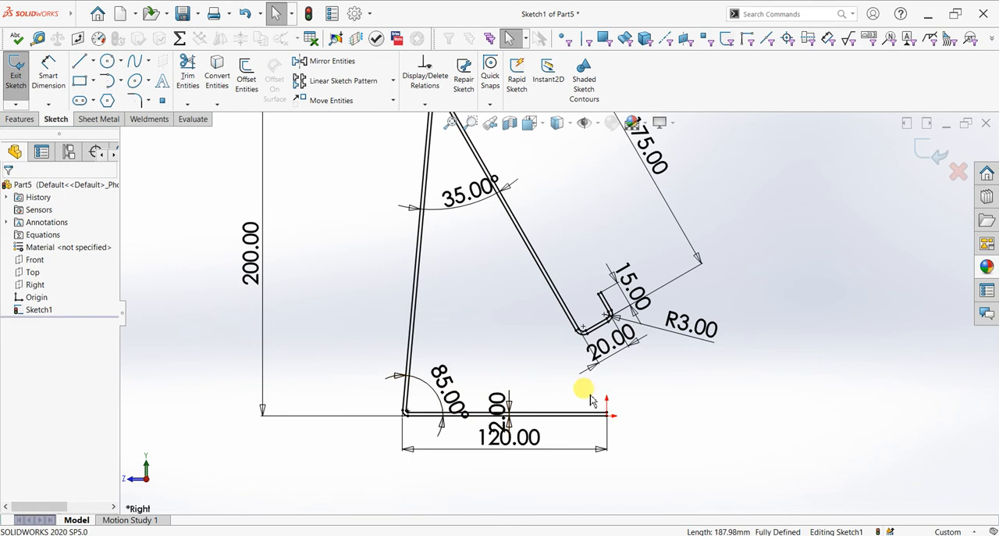
- Close the offset profile with short lines across its open ends at the hook tip and at the origin
left_click(575, 317)
left_click(80, 67)
scroll(607, 296, "down", 3)
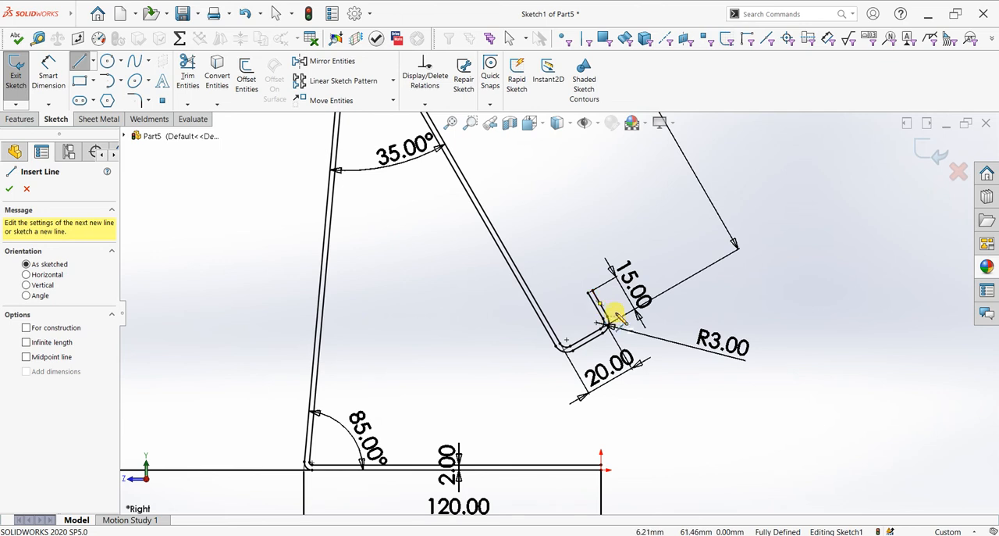
scroll(575, 306, "down", 2)
left_click(572, 297)
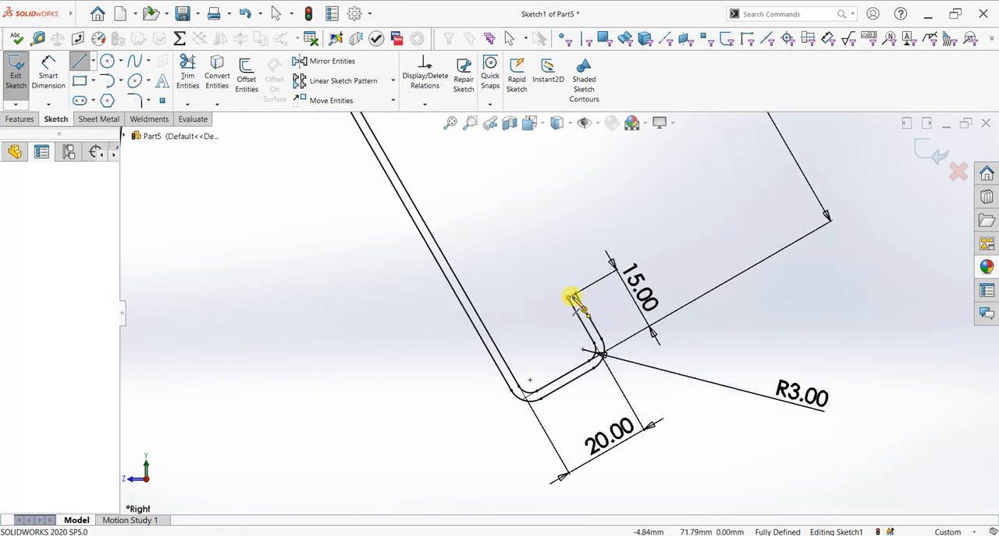
scroll(595, 317, "up", 4)
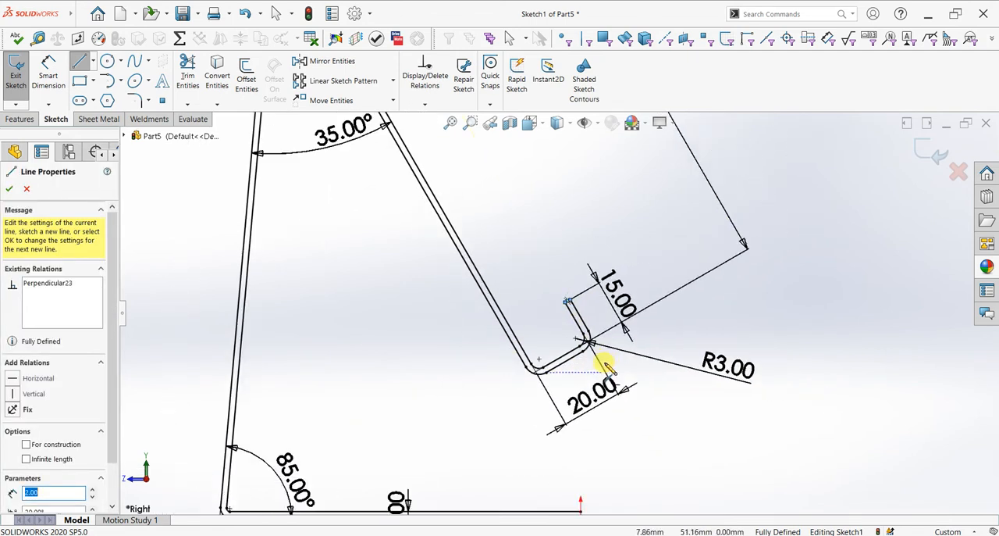
scroll(561, 414, "down", 3)
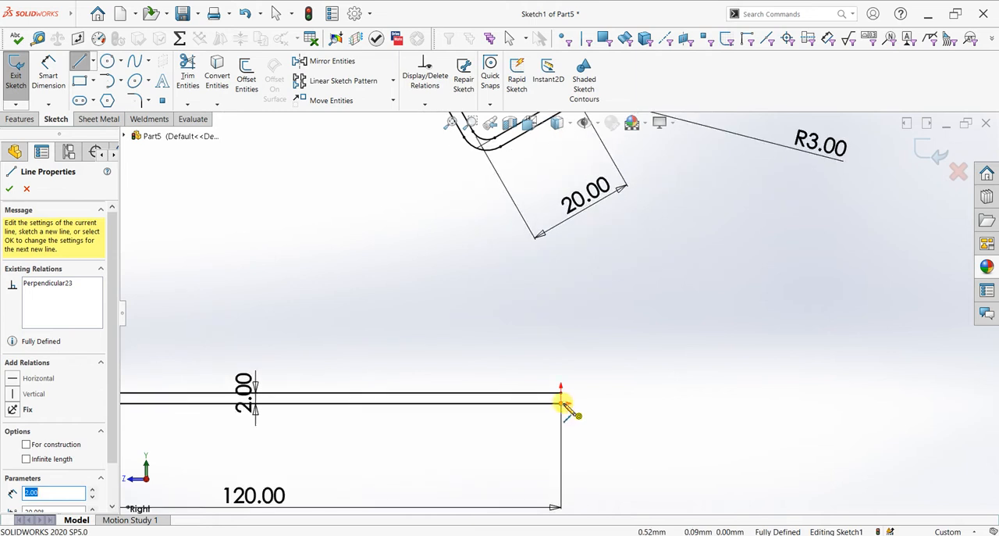
left_click(563, 404)
right_click(618, 378)
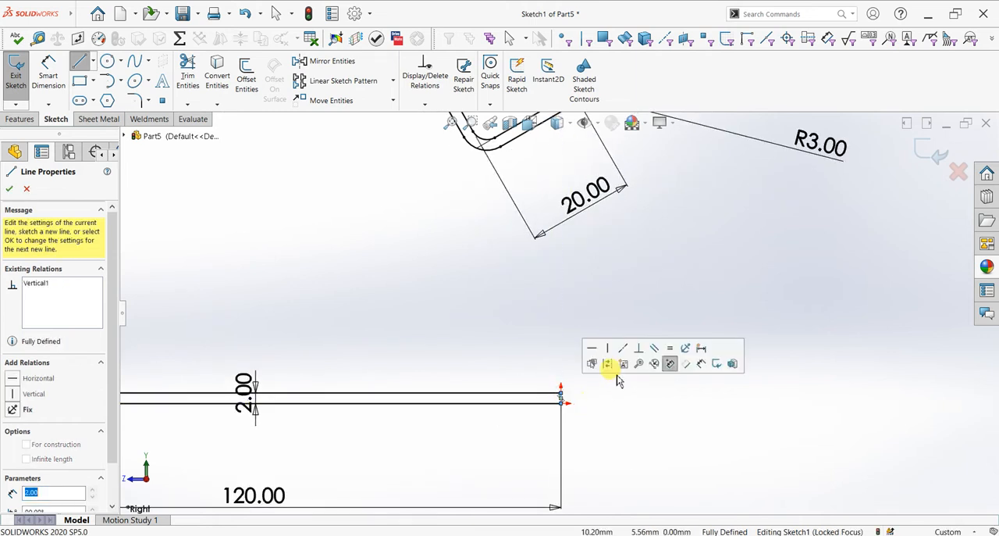
left_click(636, 381)
scroll(524, 326, "up", 5)
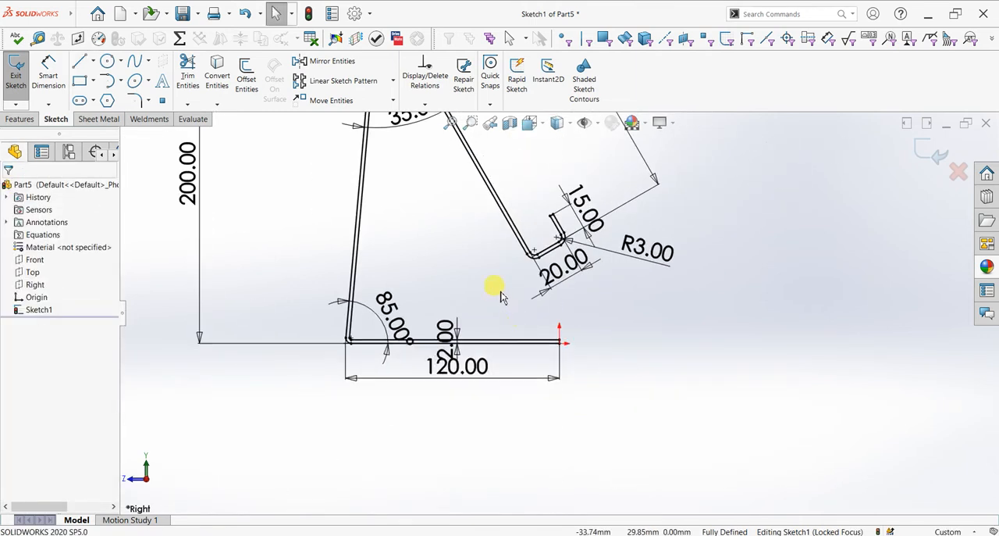
- Extrude the closed profile as a blind boss 100 mm deep in the reversed direction
left_click(21, 119)
left_click(22, 75)
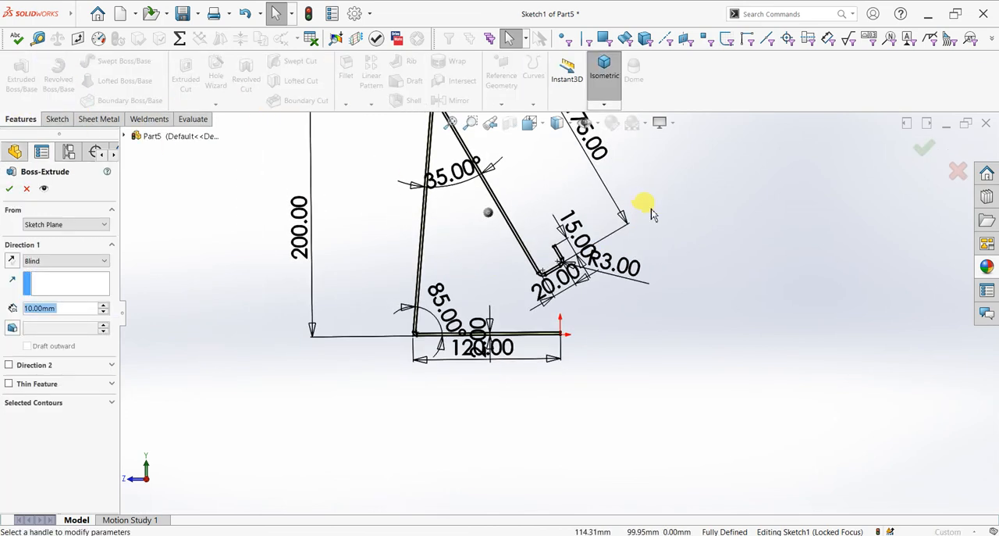
left_click(10, 263)
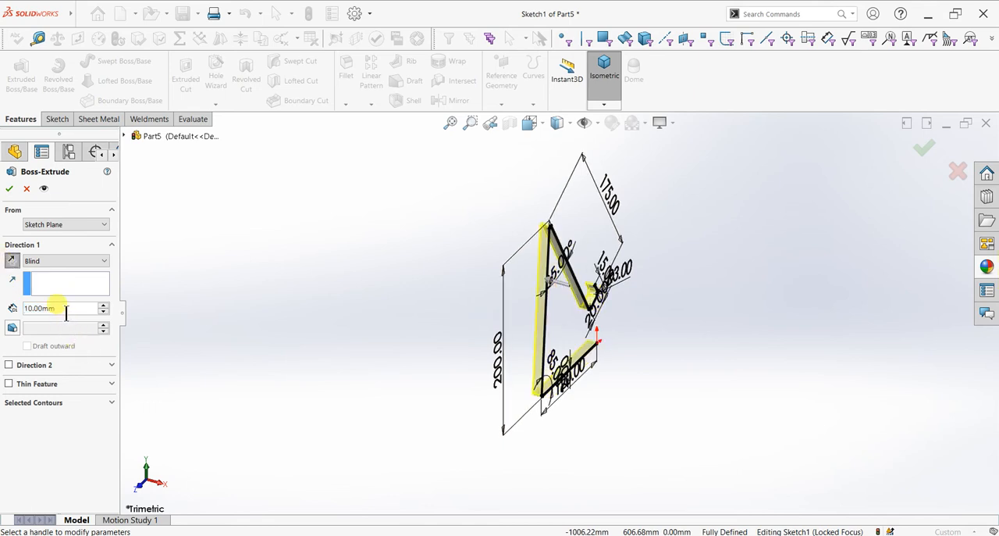
type("100")
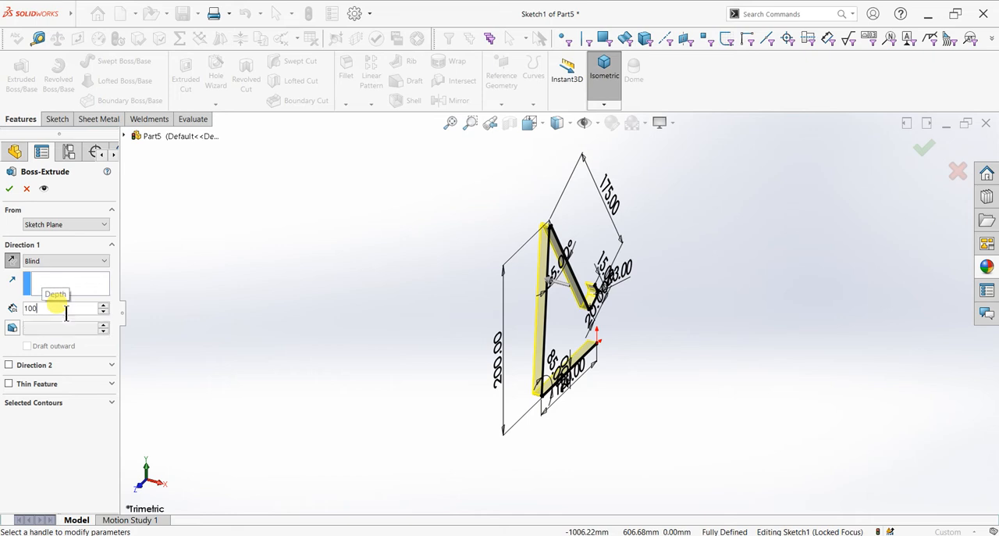
key("Return")
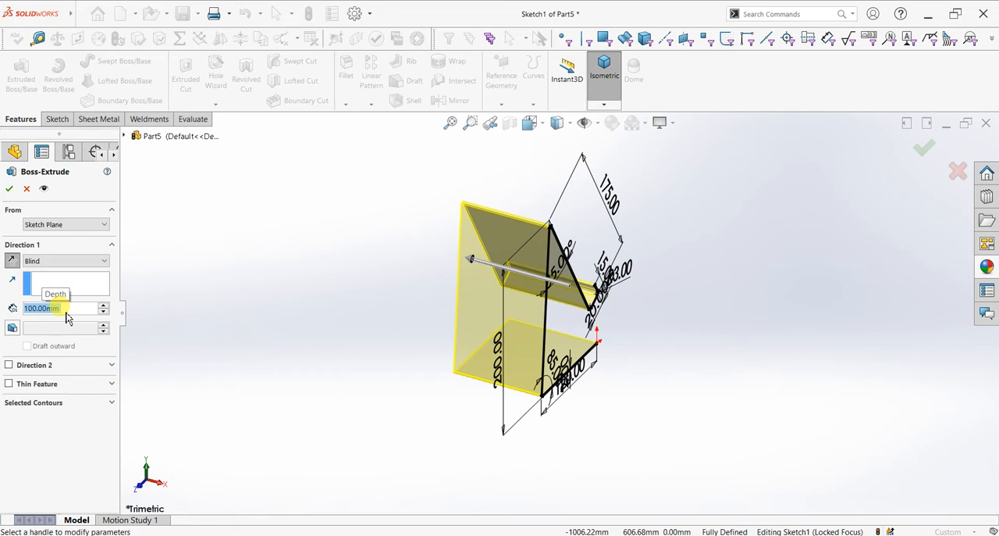
left_click(8, 189)
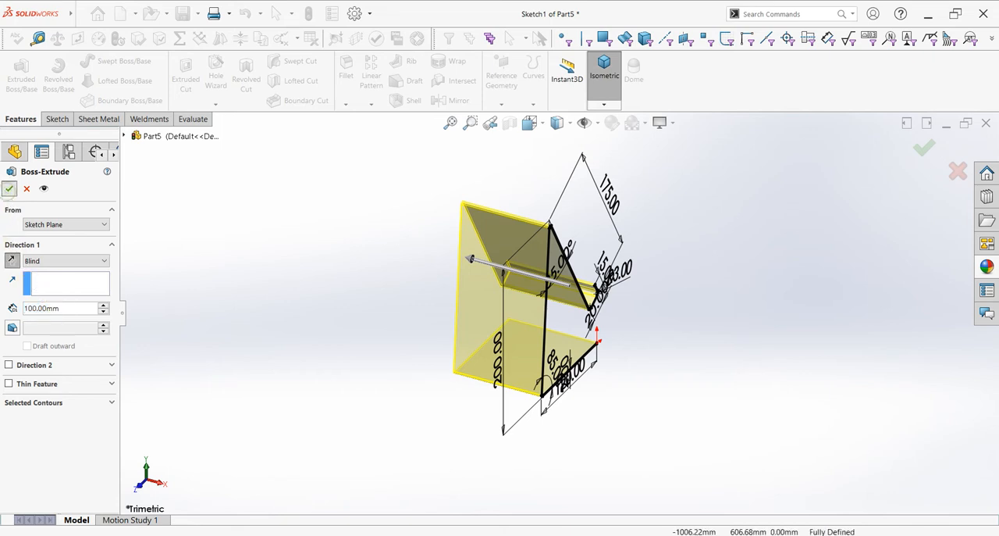
- Toggle two of the display view settings for the extruded stand
middle_click_drag(616, 385, 482, 406)
left_click(668, 124)
left_click(671, 142)
left_click(668, 124)
left_click(670, 154)
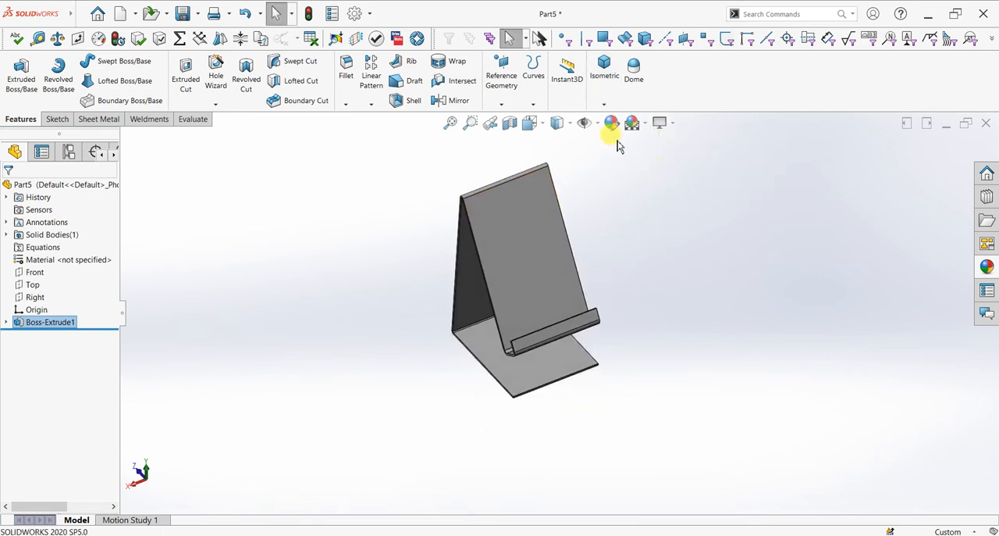
- Apply a light lavender-blue colour to the extruded stand and view it from the back and front
left_click(611, 125)
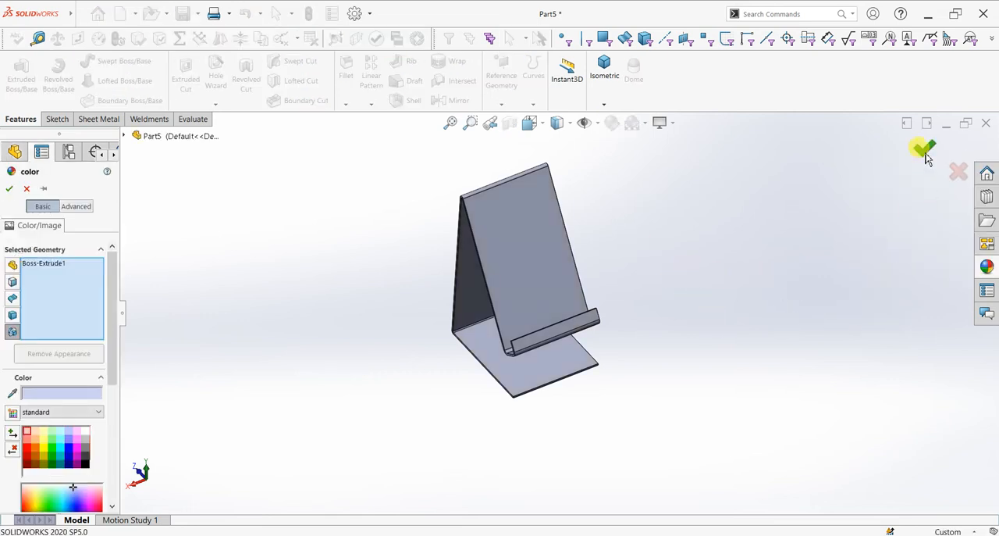
left_click(923, 150)
middle_click_drag(486, 341, 603, 351)
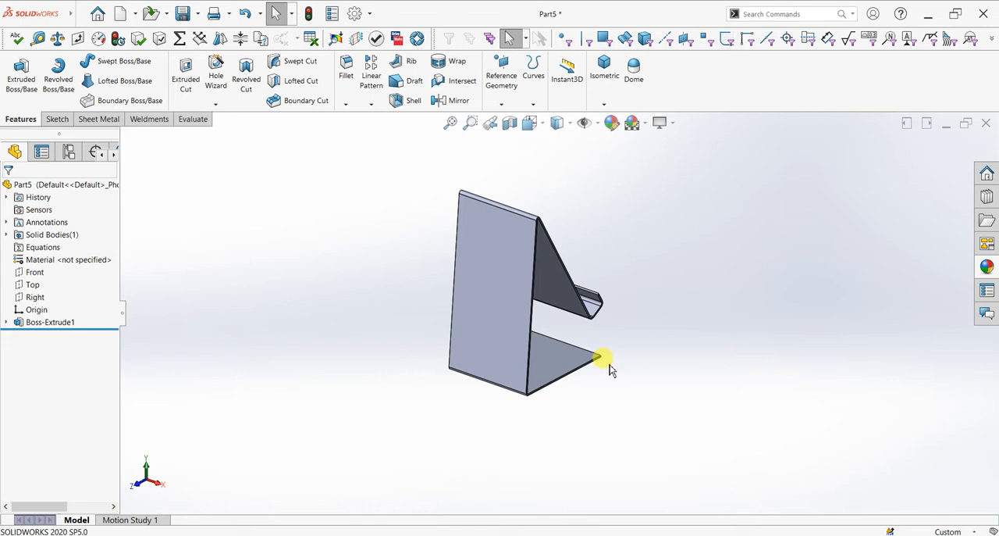
middle_click_drag(672, 370, 580, 369)
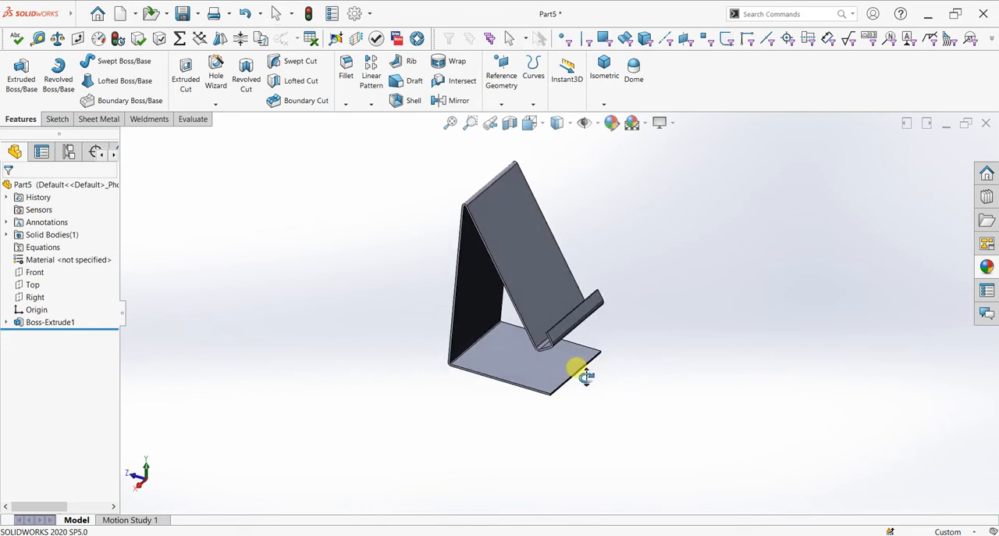
- Start a sketch on the front face of the hook lip and draw a line about 21 mm long along its lower edge from the corner
left_click(571, 329)
key("ctrl+8")
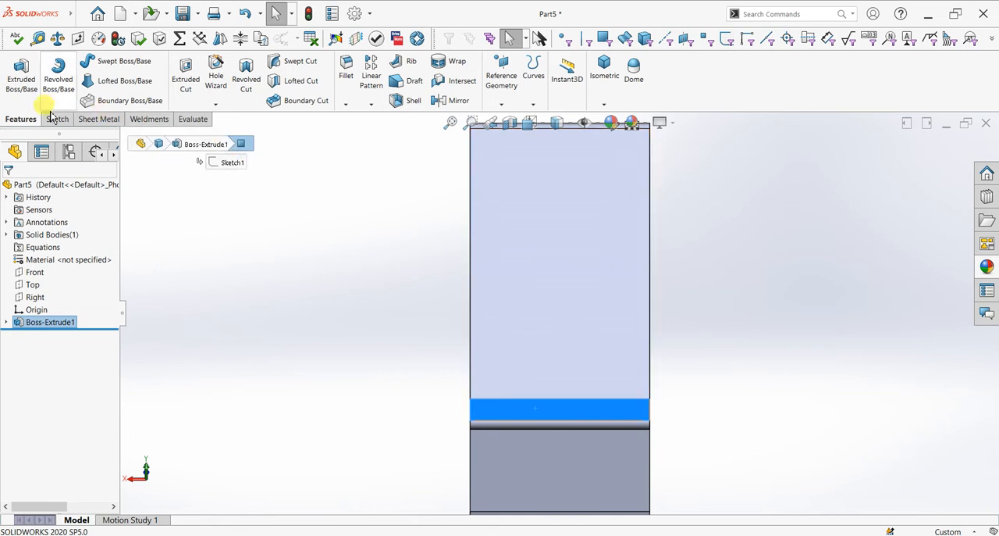
left_click(17, 74)
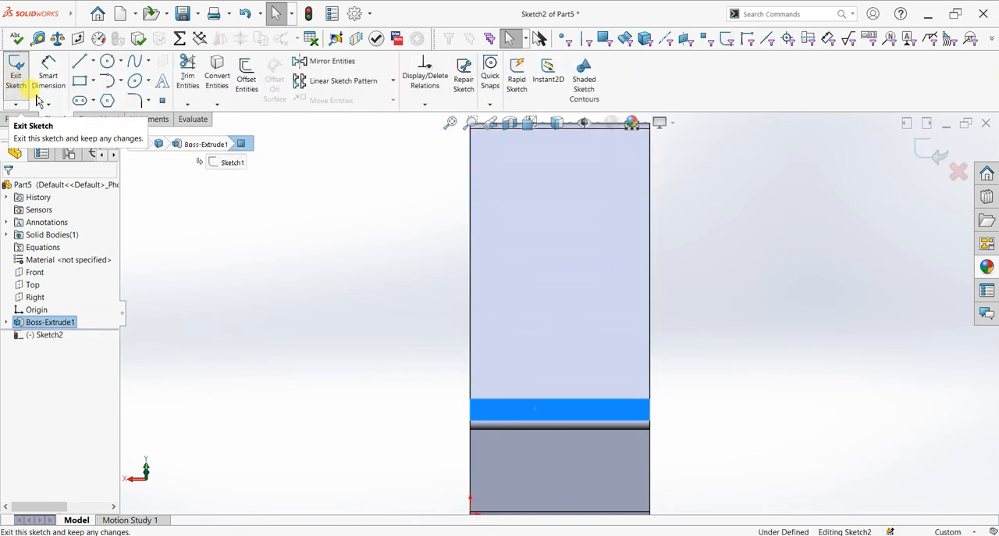
left_click(79, 61)
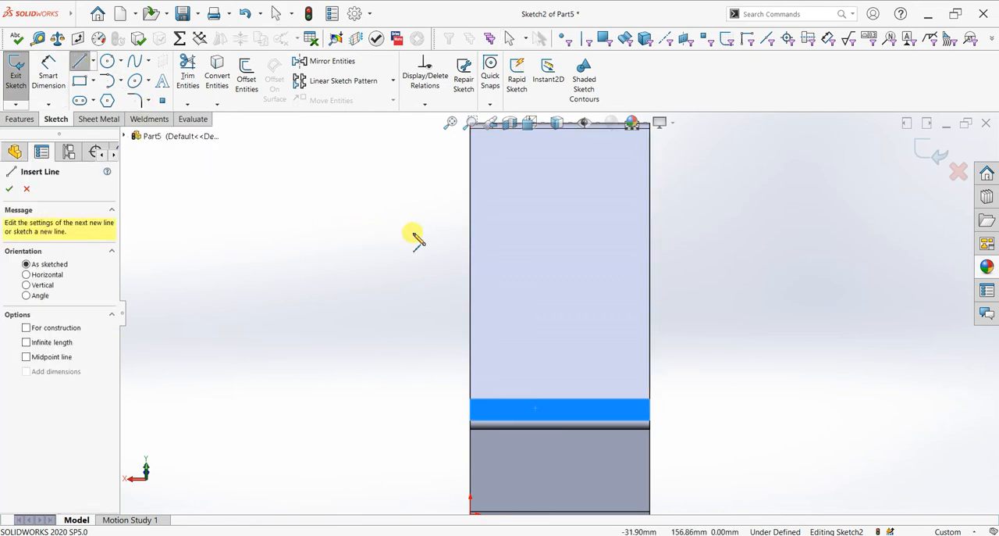
left_click(472, 422)
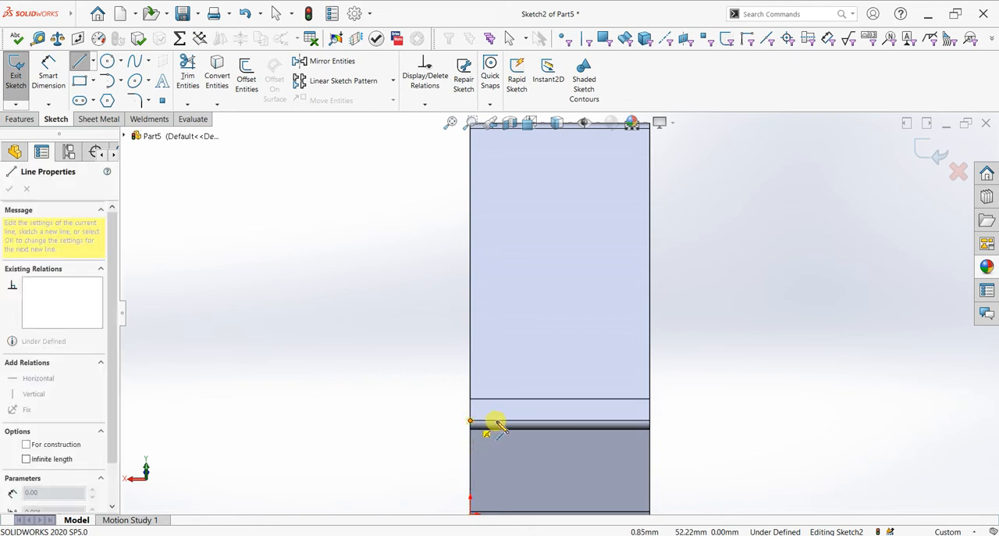
middle_click_drag(497, 419, 509, 424)
left_click(514, 422)
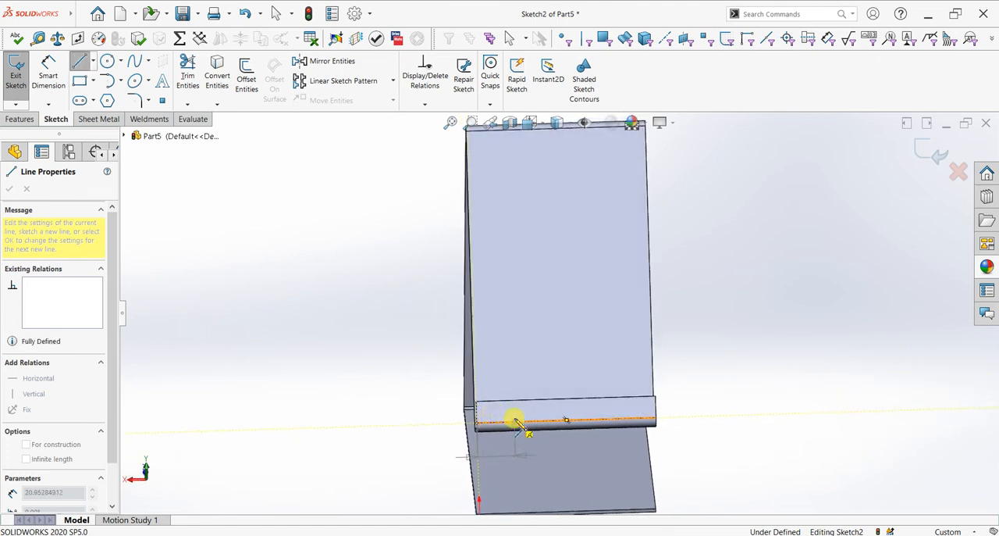
- Continue the outline with a sloping side, a rounded top arc of about 10.5 mm radius, and a side about 59 mm long back to the edge
left_click(538, 318)
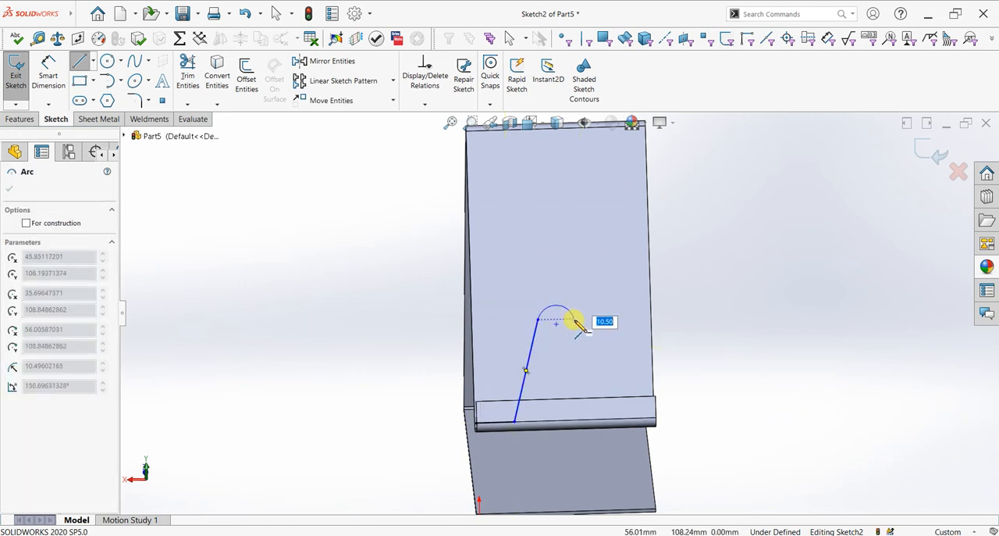
left_click(574, 319)
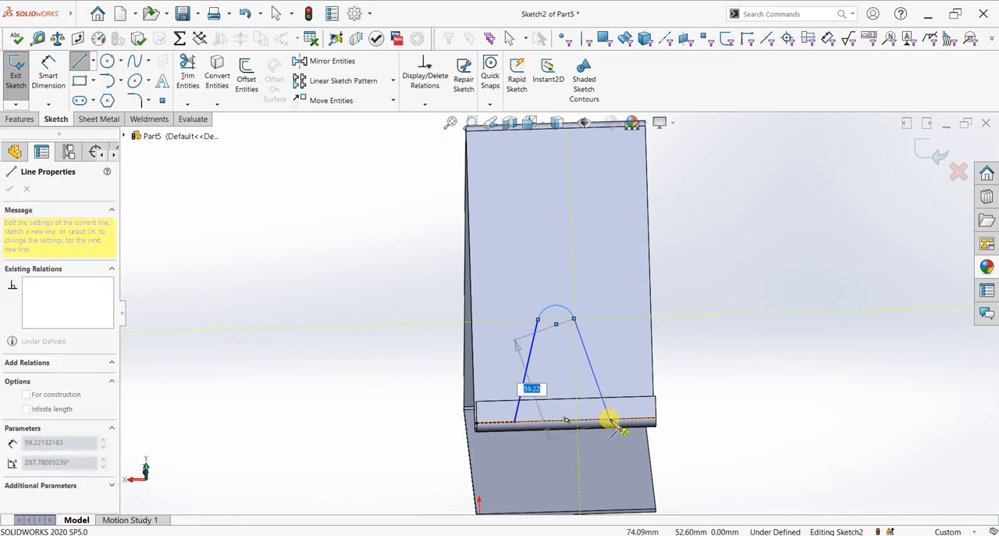
left_click(610, 420)
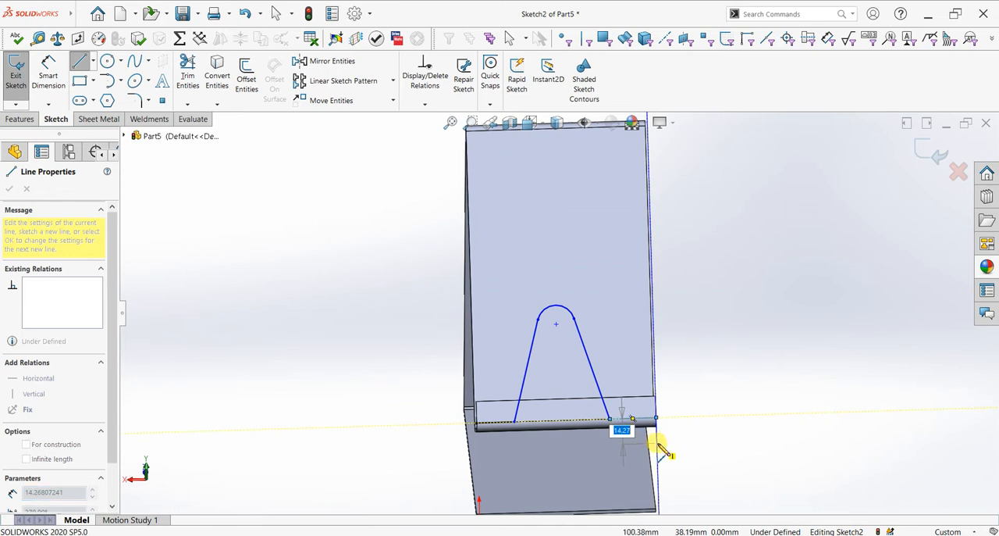
- Close the outline along the edge and around the hook with a 100 mm wide rectangle reaching about 14 mm below the edge
left_click(658, 443)
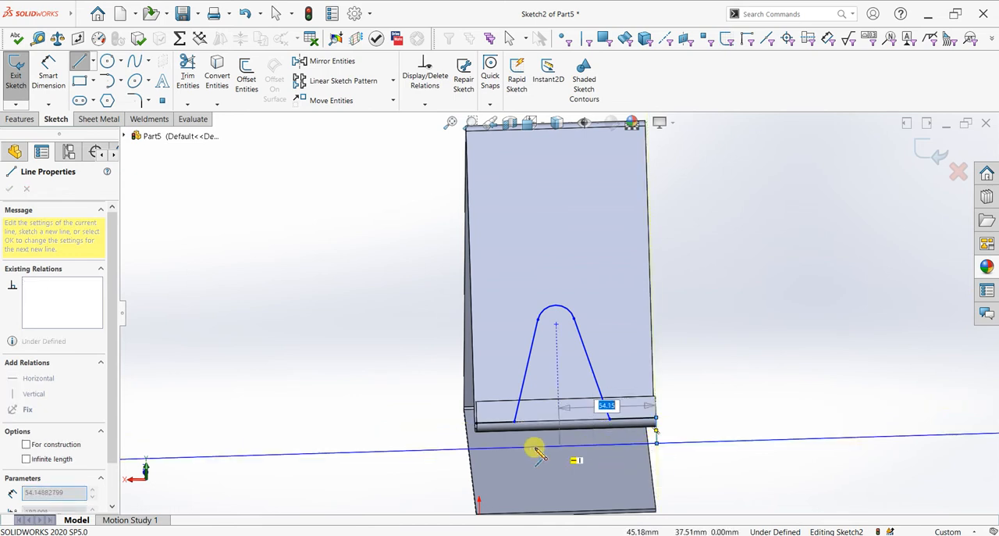
left_click(477, 448)
left_click(477, 425)
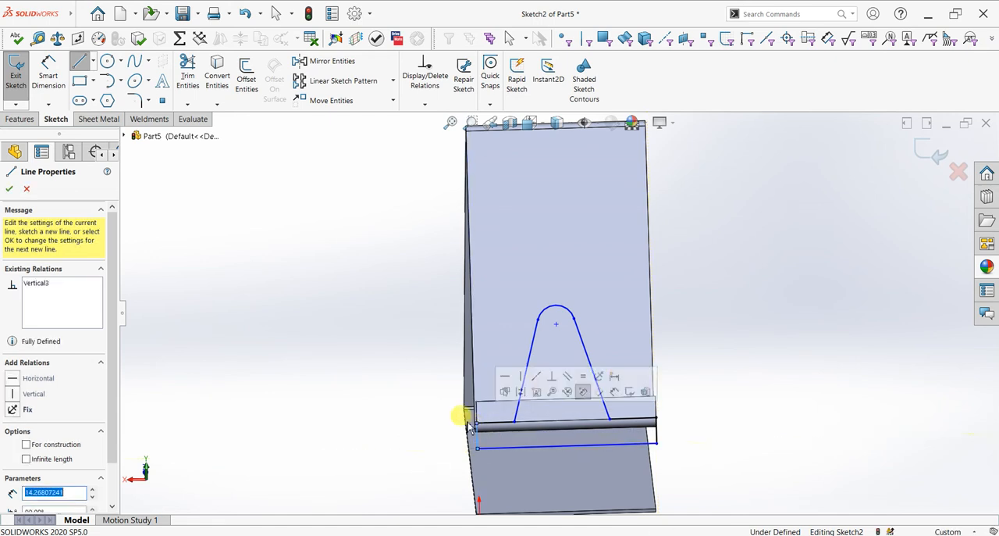
right_click(328, 348)
left_click(344, 353)
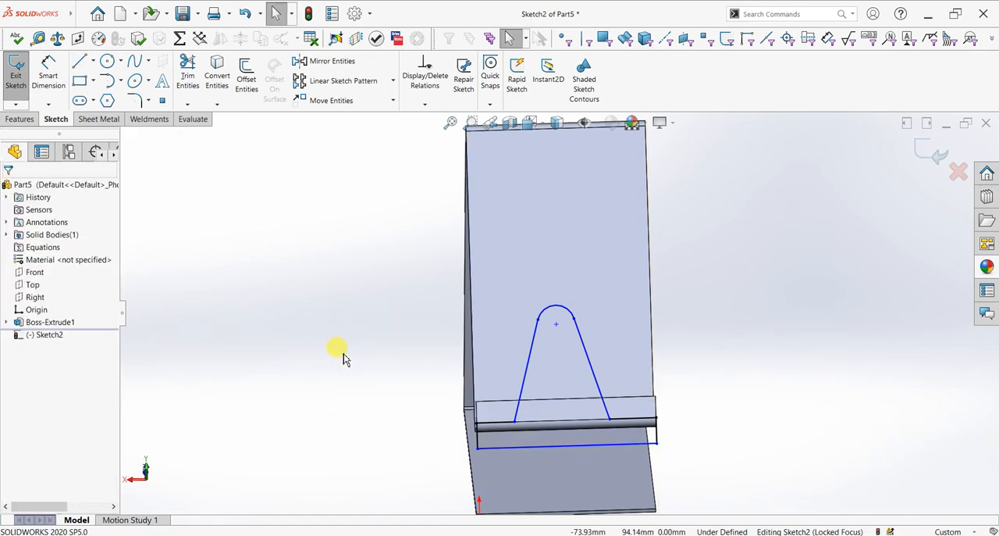
- Align the arc's centre vertically with the midpoint of the lip's lower edge
scroll(620, 401, "down", 5)
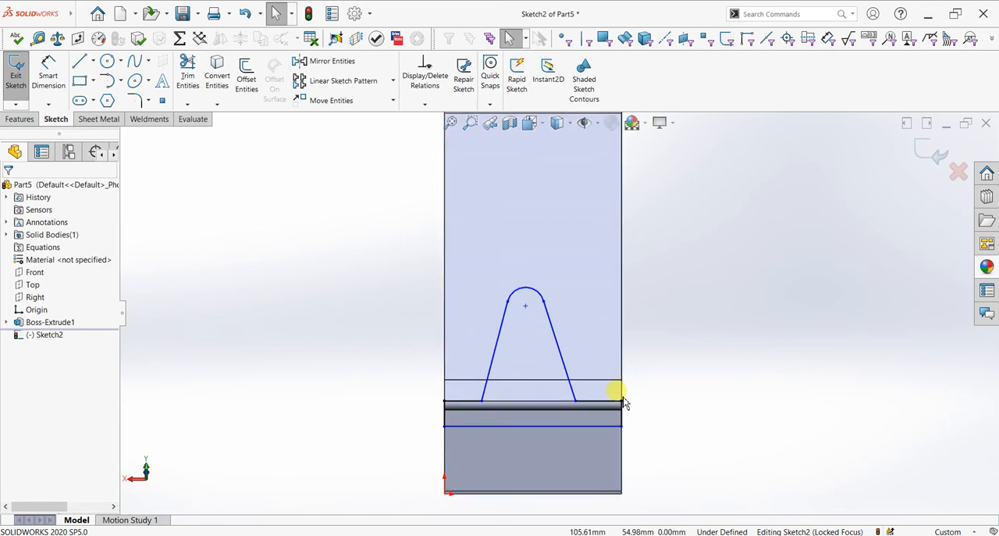
left_click(491, 223)
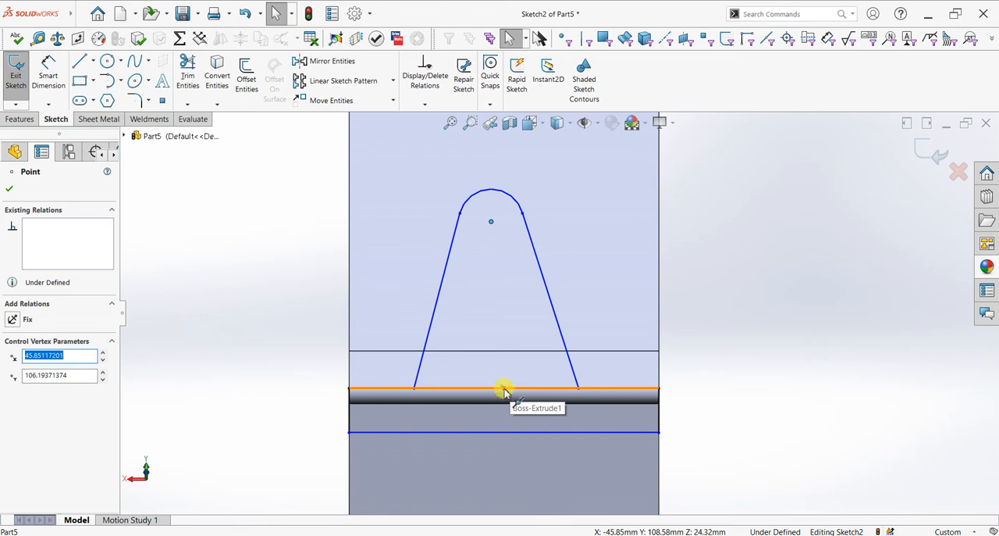
left_click(503, 388, "ctrl")
left_click(549, 343)
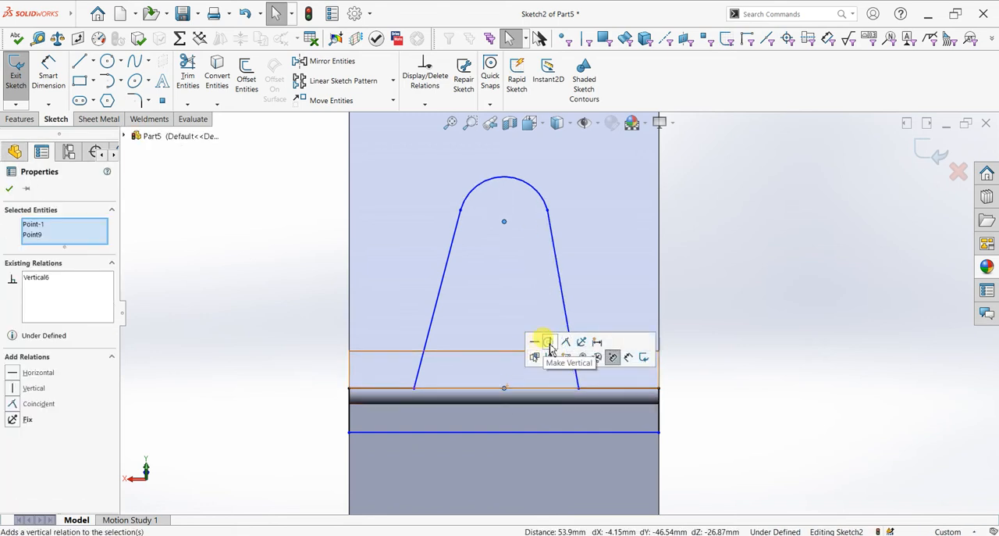
key("Escape")
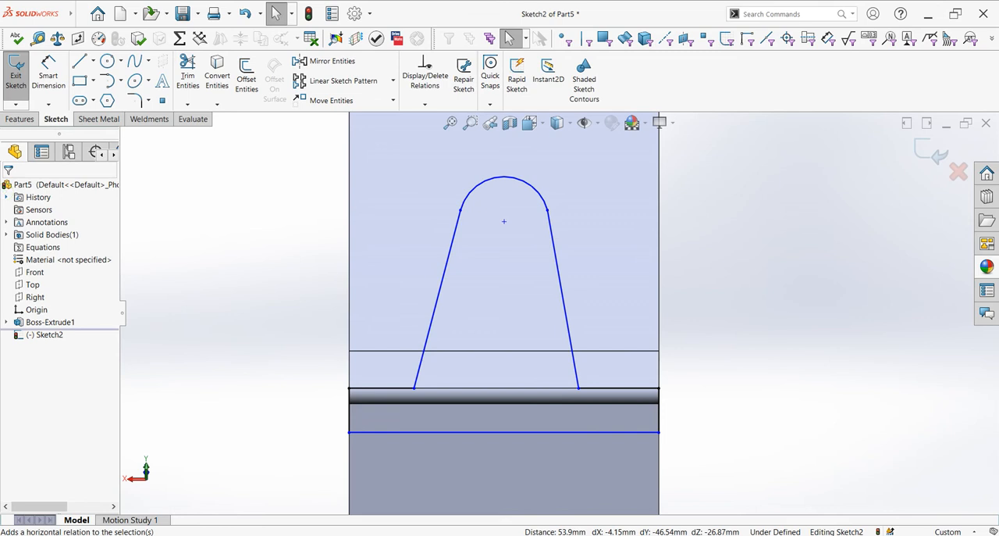
- Dimension the height of the arc's centre above the lip's lower edge as 60 mm
left_click(48, 74)
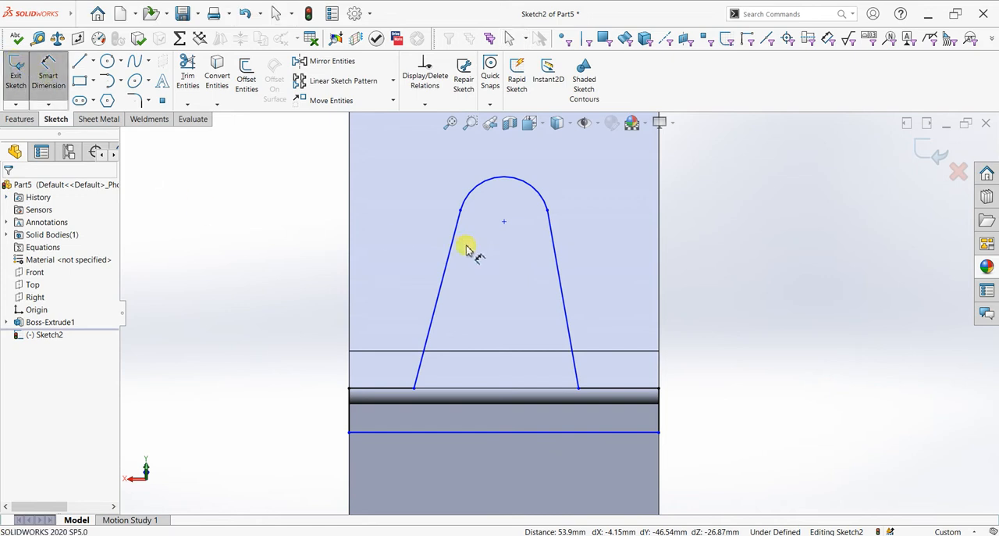
left_click(505, 221)
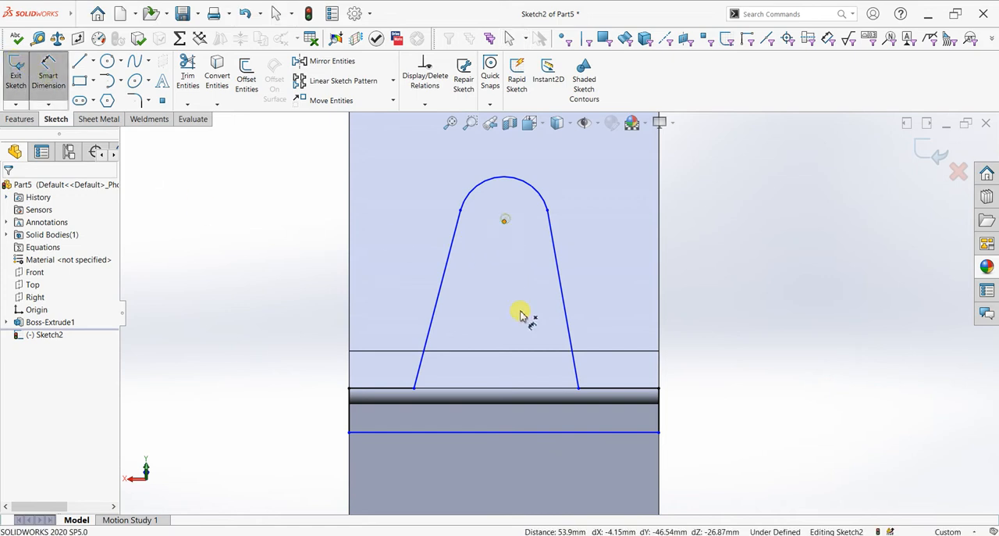
left_click(536, 391)
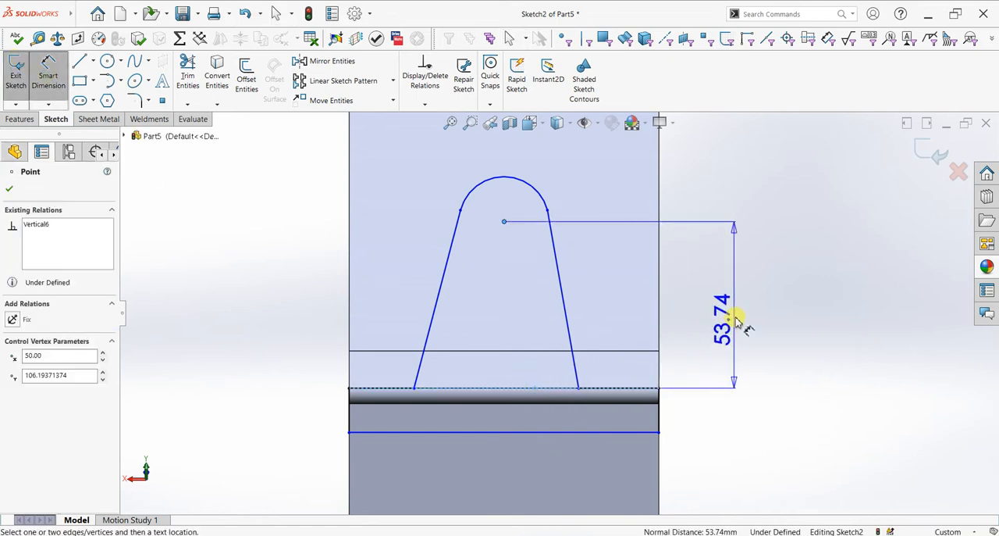
left_click(736, 316)
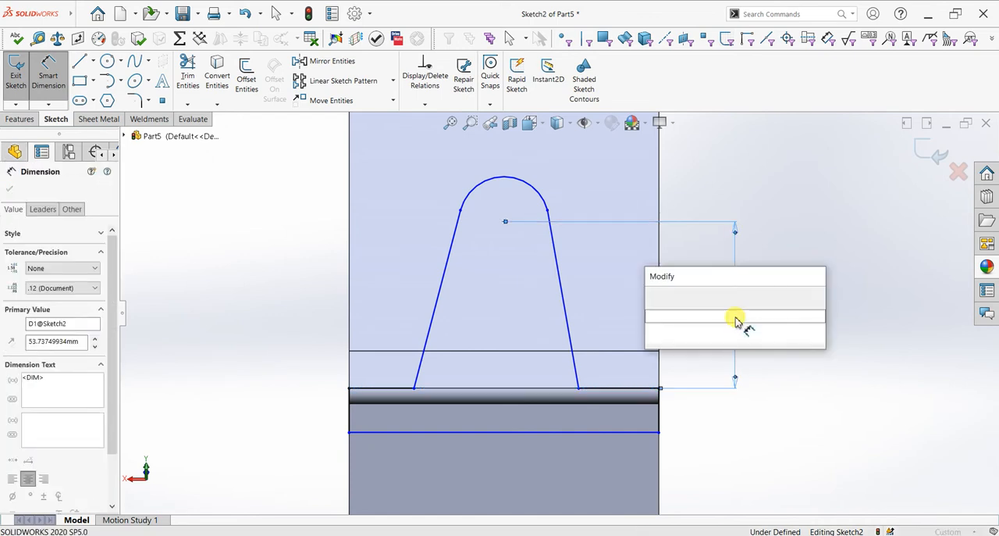
type("60")
key("Return")
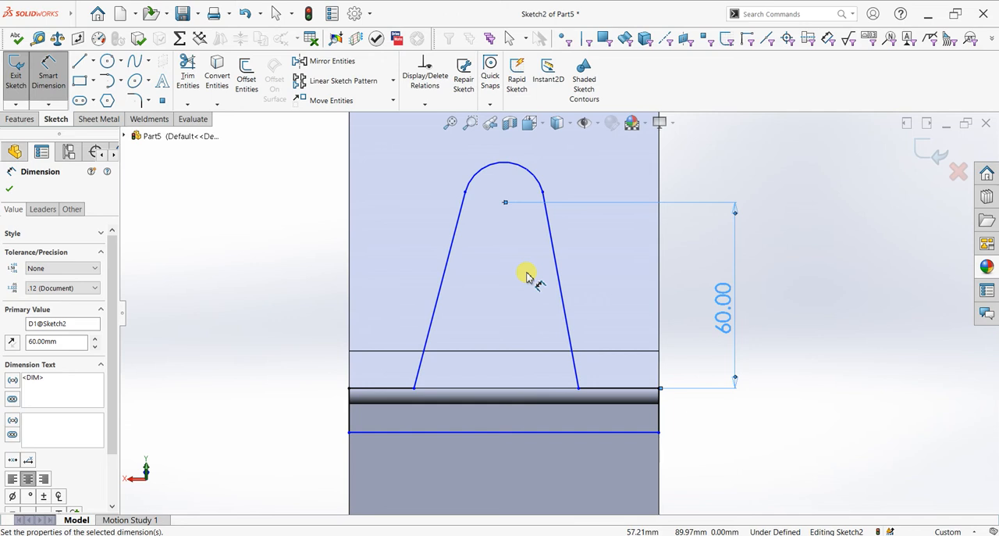
- Dimension the top arc with a radius of 15 mm
left_click(530, 160)
left_click(530, 161)
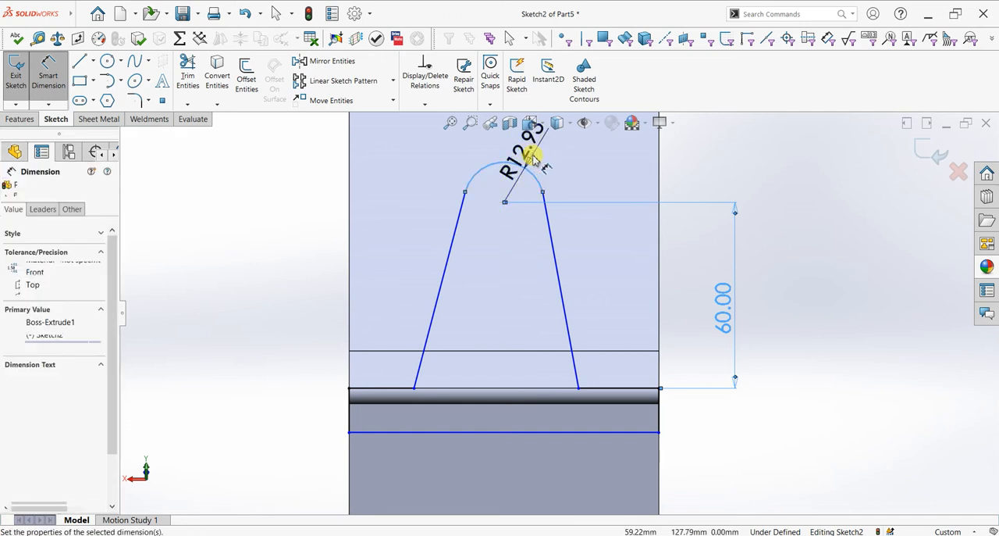
type("15")
key("Return")
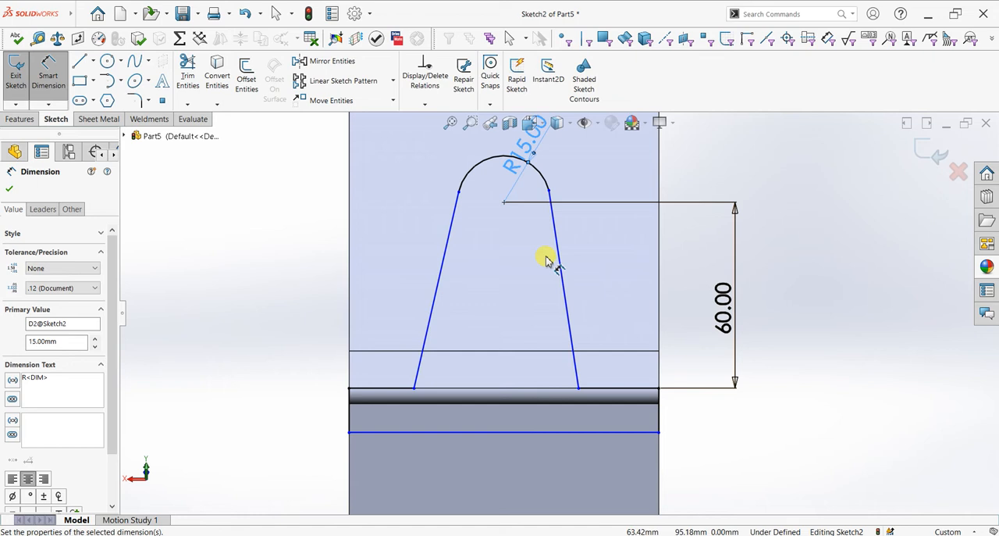
- Dimension the width between the feet of the two sloping sides as 50 mm
left_click(415, 390)
left_click(578, 390)
left_click(510, 422)
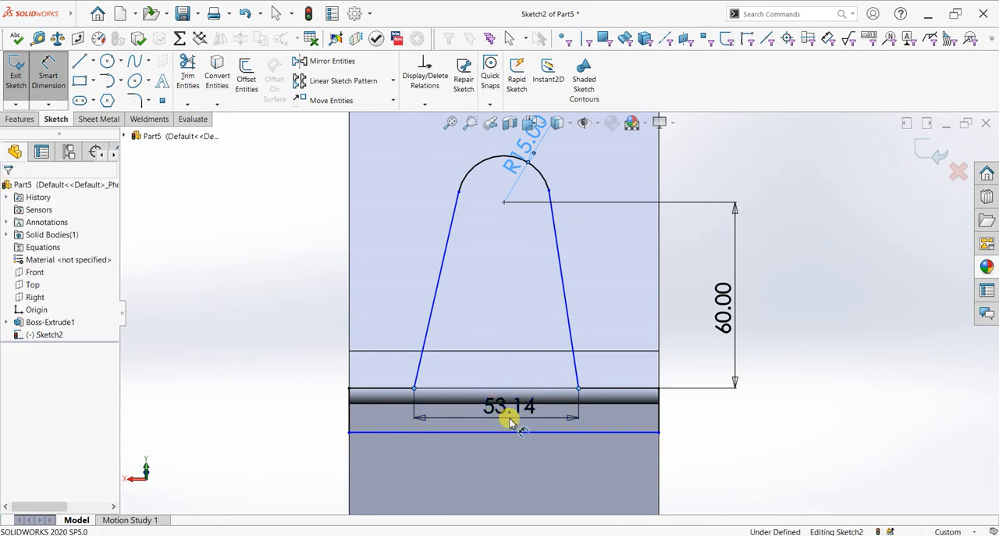
type("50")
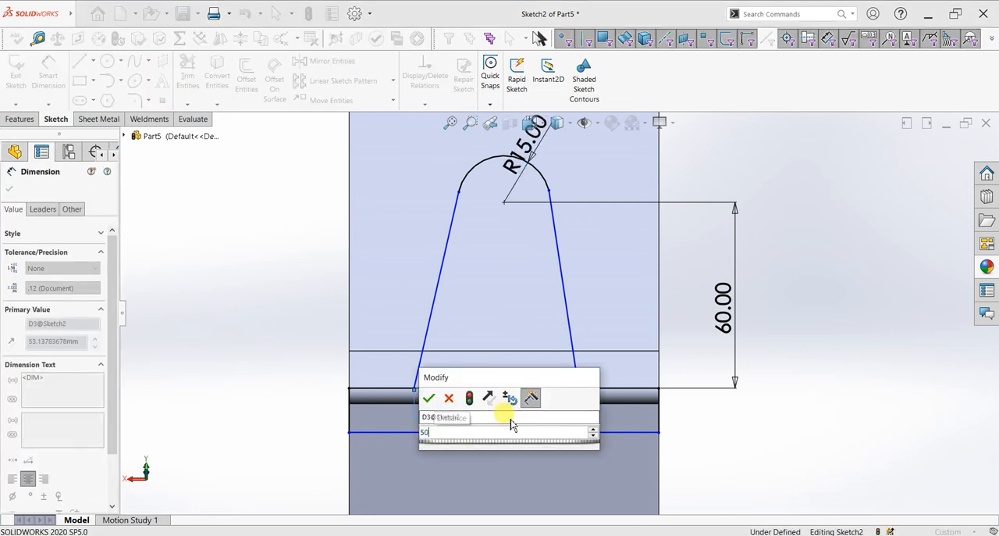
key("Return")
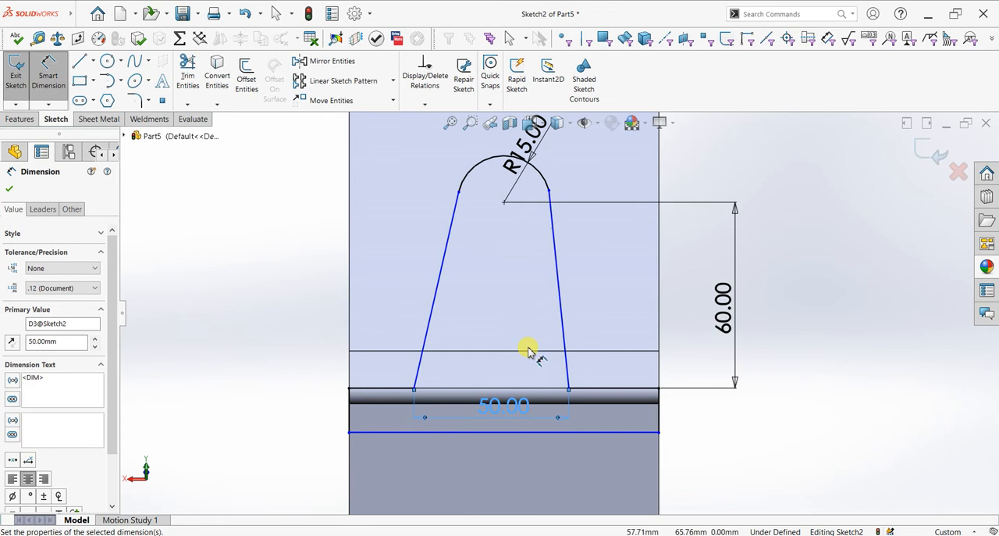
key("Escape")
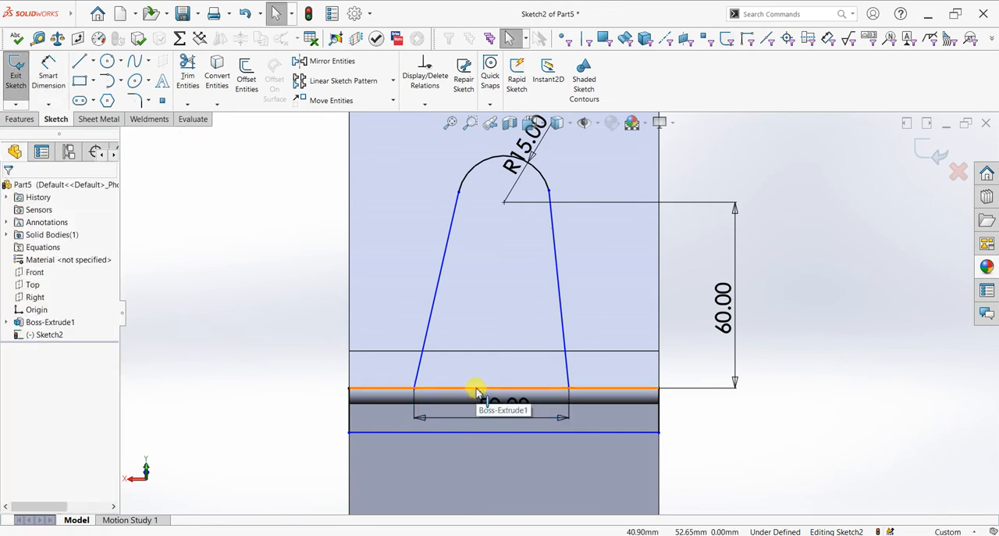
- Dimension the distance from the first sloping side's foot to the nearest corner of the lip's lower edge as 25 mm
left_click(477, 388)
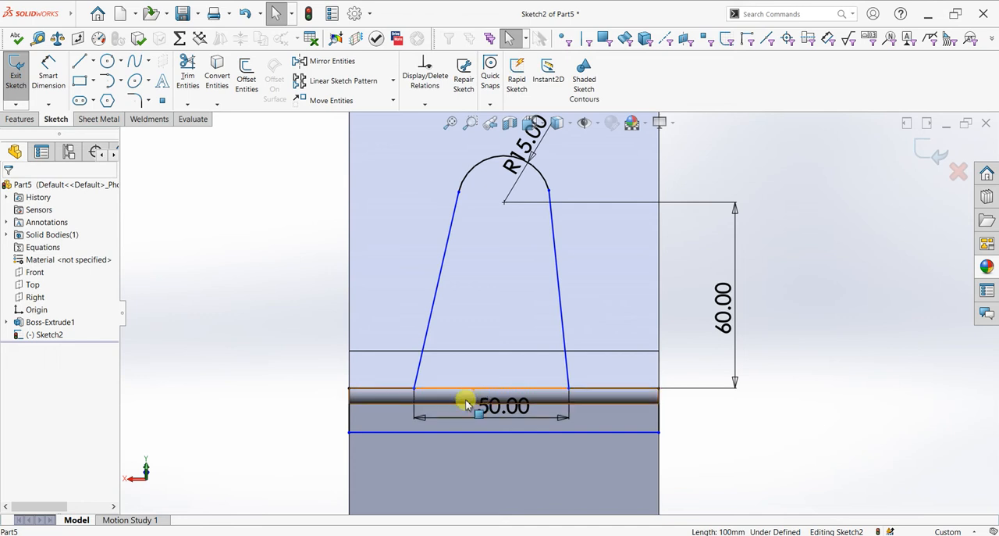
left_click(61, 78)
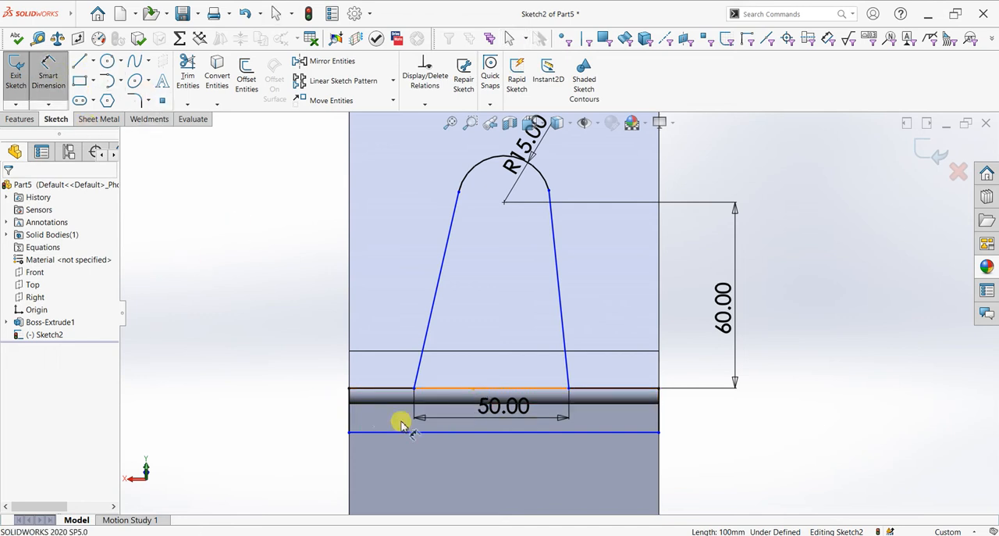
left_click(415, 388)
left_click(349, 388)
left_click(291, 368)
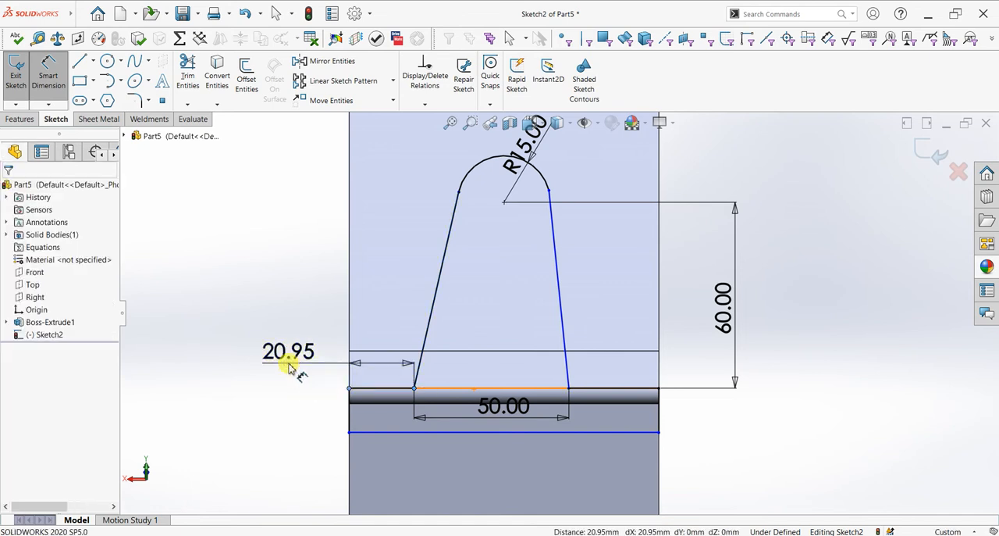
key("Return")
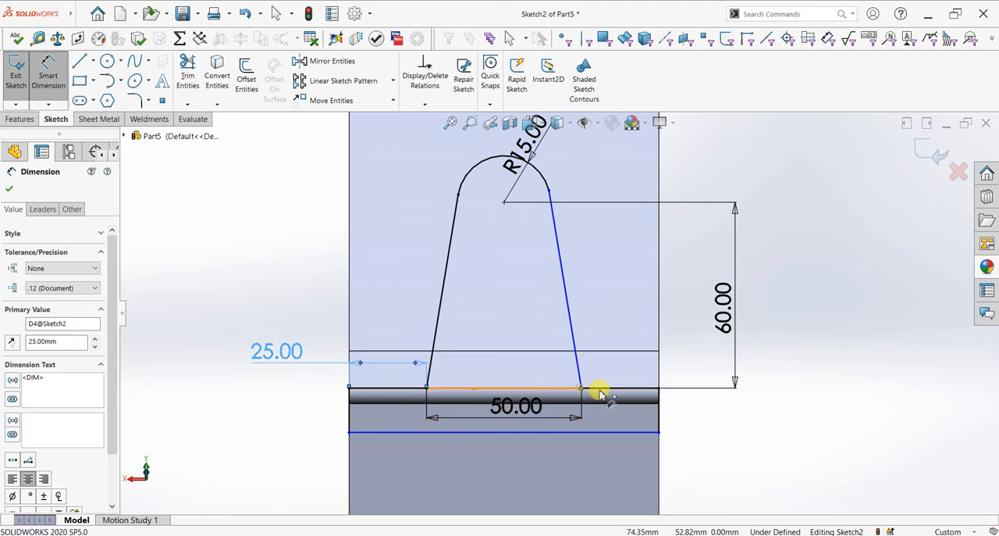
- Add a driven dimension between the other sloping side's foot and its nearest corner of the lip edge
left_click(659, 388)
left_click(572, 336)
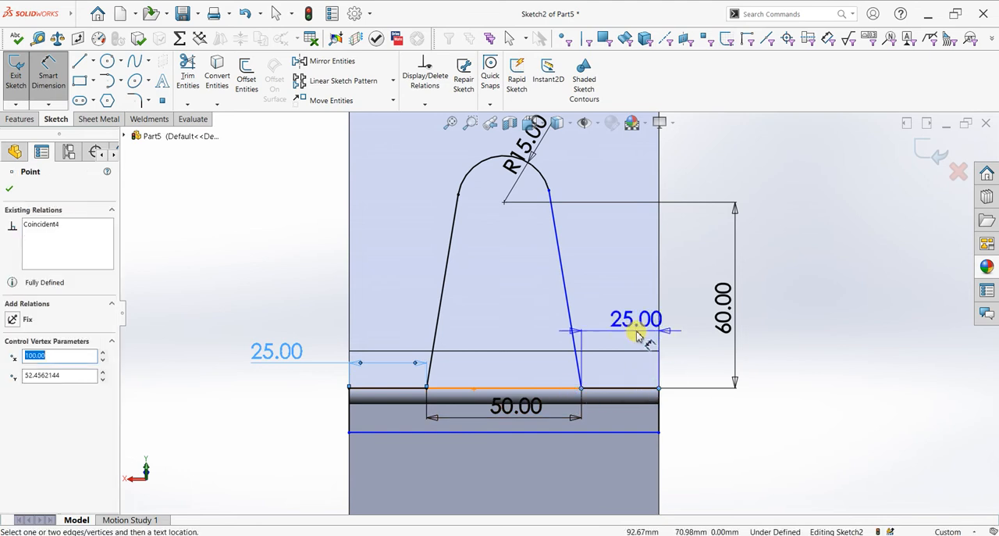
left_click(636, 330)
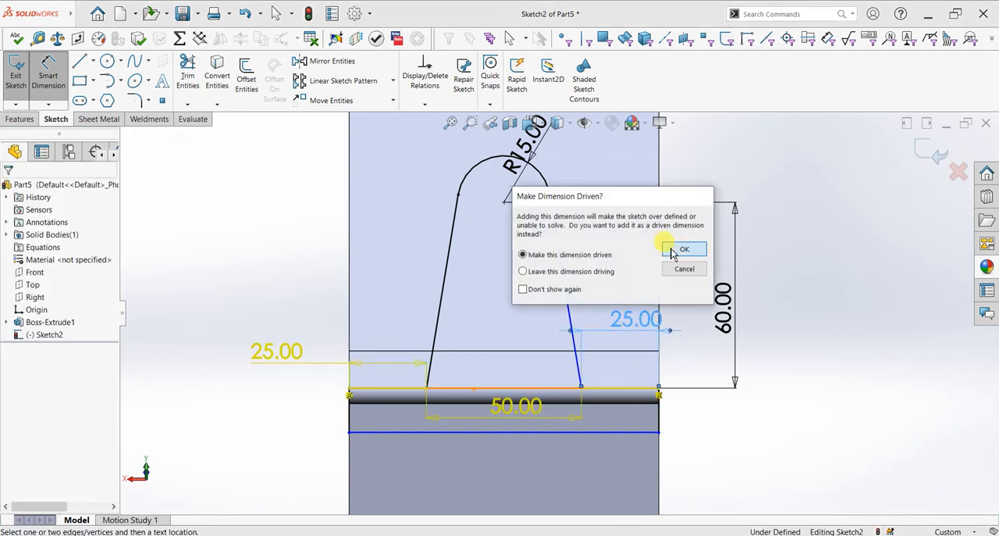
left_click(676, 249)
- Try an extruded cut of the sketch up to the back rest's rear face, keeping all bodies, and undo it
mouse_move(528, 482)
middle_mouse_down()
mouse_move(624, 404)
mouse_move(609, 413)
middle_mouse_up()
left_click(10, 189)
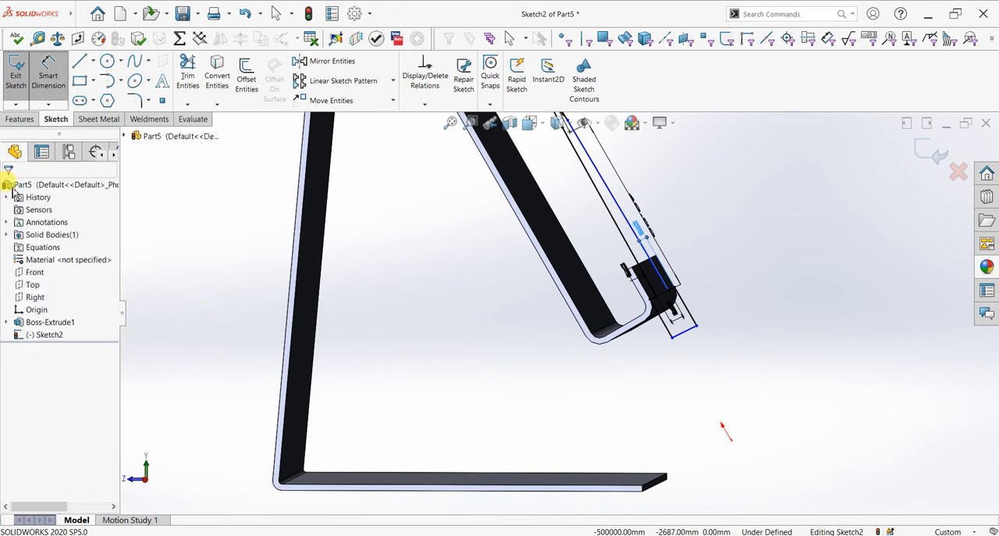
left_click(20, 119)
left_click(187, 75)
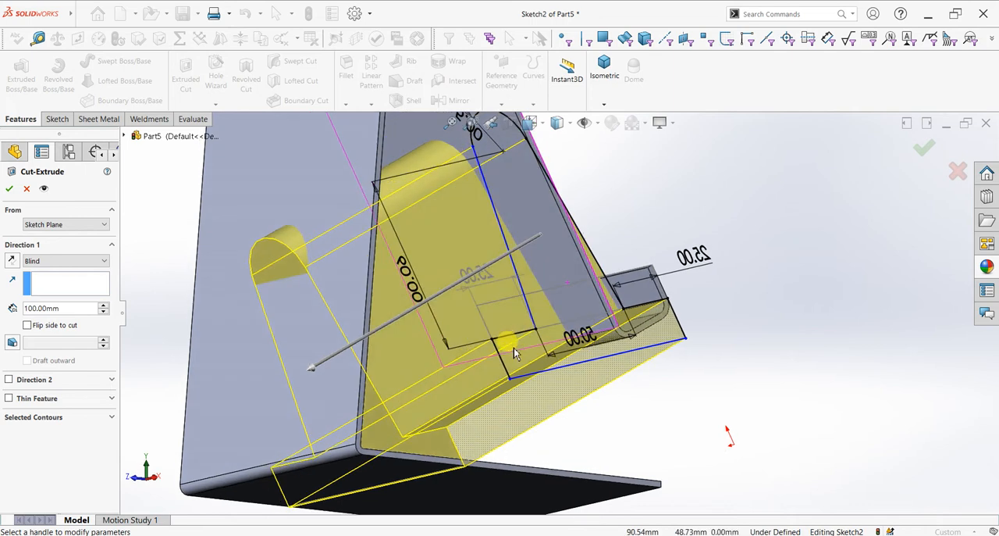
left_click(35, 261)
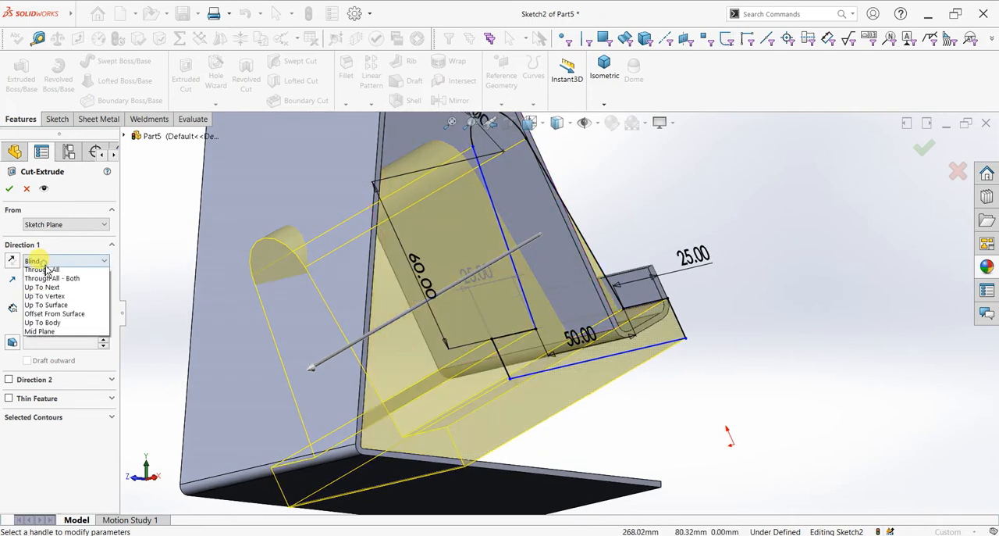
left_click(66, 316)
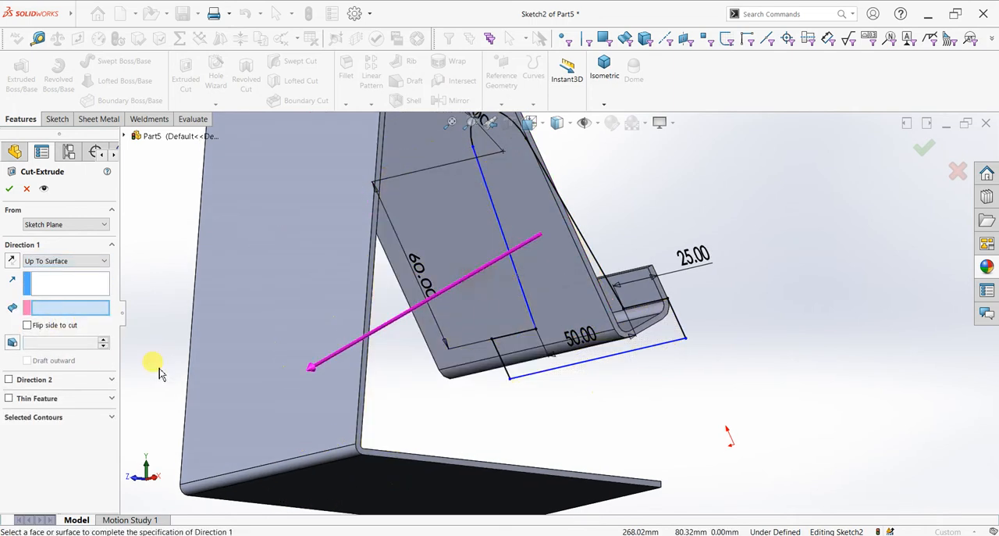
left_click(535, 224)
middle_click_drag(820, 306, 787, 343)
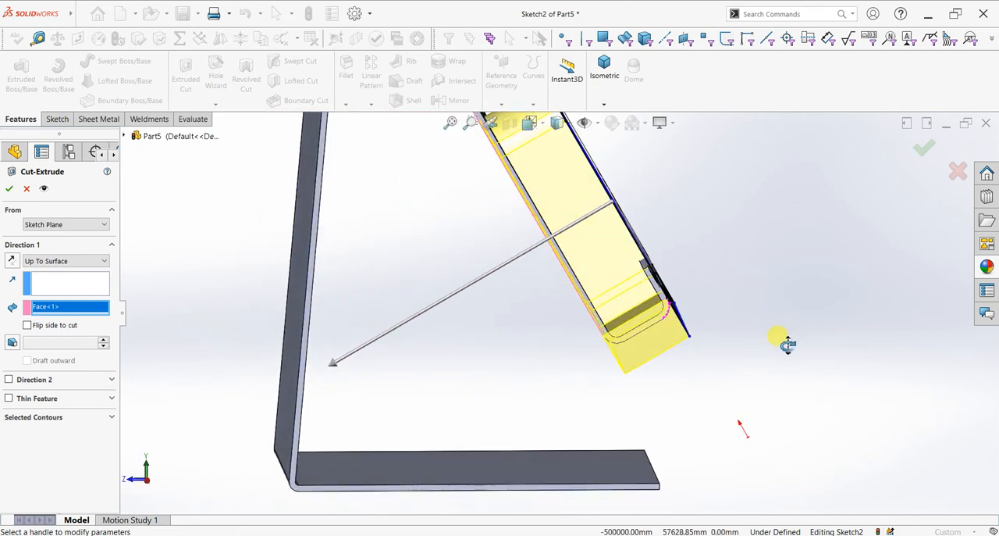
left_click(8, 188)
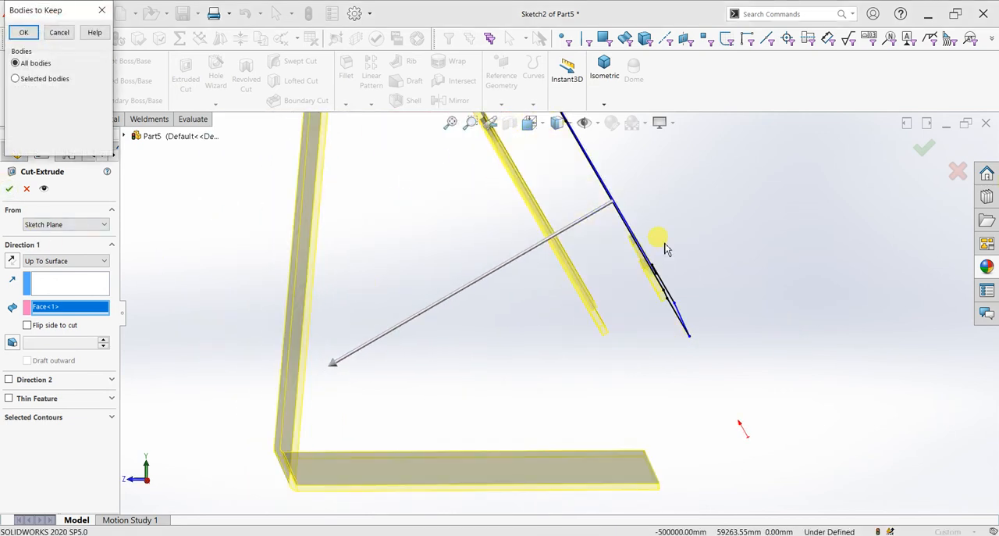
left_click(25, 33)
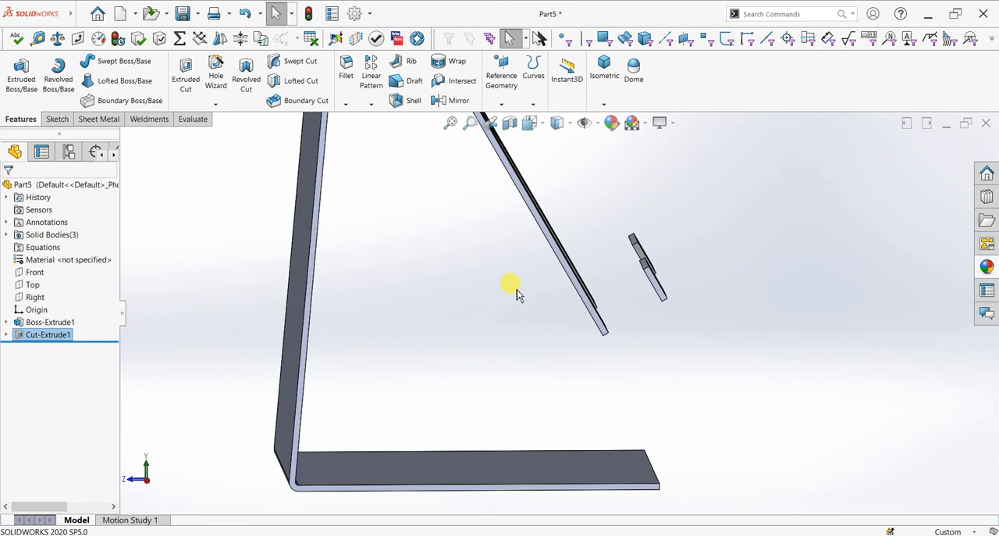
key("ctrl+z")
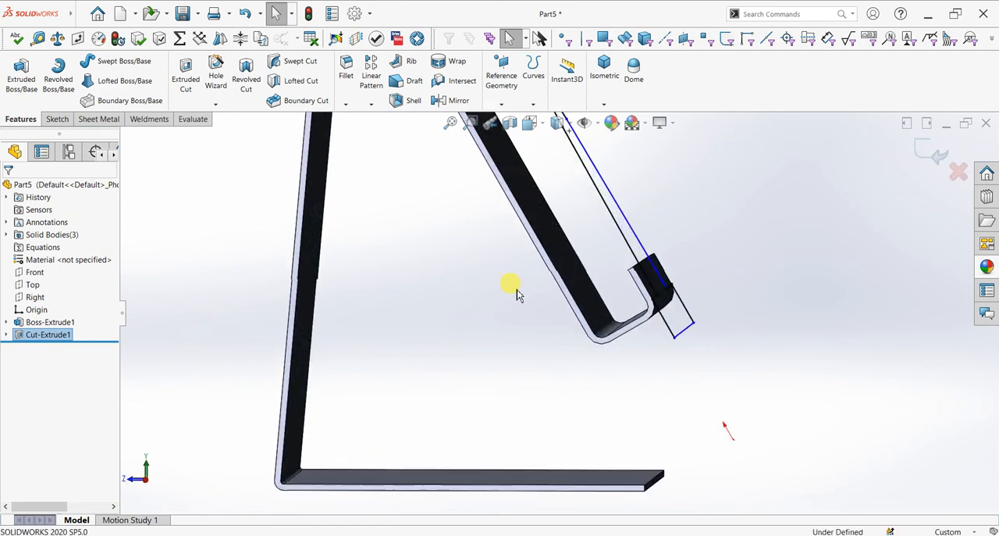
- Examine the sketch's horizontal lines and the feet of the sloping sides along the lip's lower edge
mouse_move(769, 293)
middle_mouse_down()
mouse_move(754, 297)
mouse_move(763, 317)
mouse_move(697, 346)
mouse_move(687, 339)
mouse_move(703, 351)
middle_mouse_up()
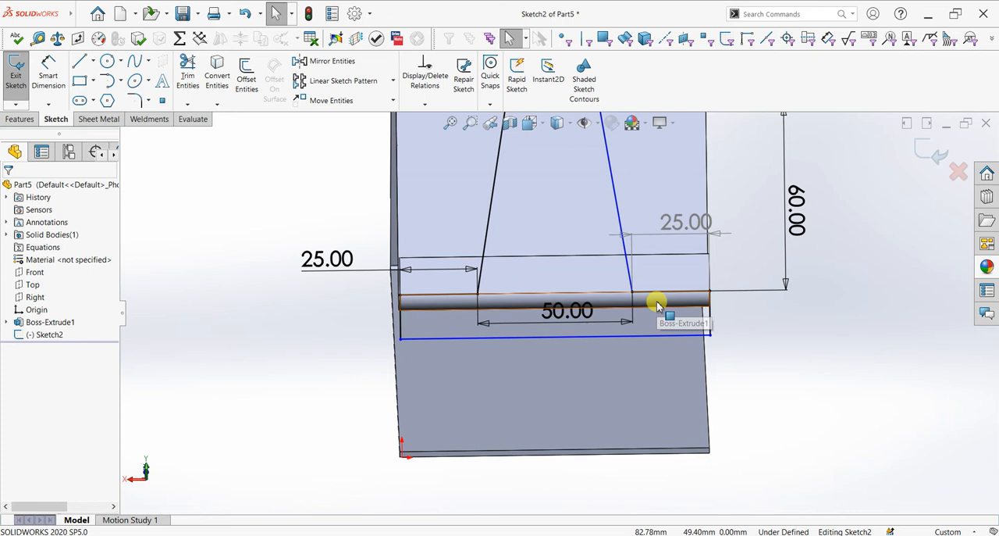
mouse_move(651, 297)
middle_mouse_down()
mouse_move(614, 297)
mouse_move(602, 258)
mouse_move(559, 315)
middle_mouse_up()
scroll(559, 315, "down", 2)
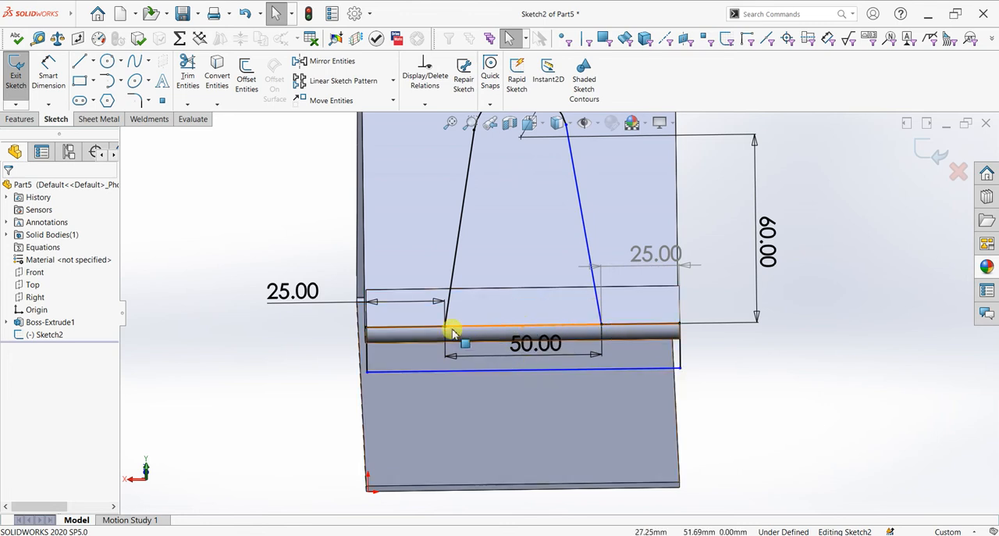
scroll(453, 330, "down", 2)
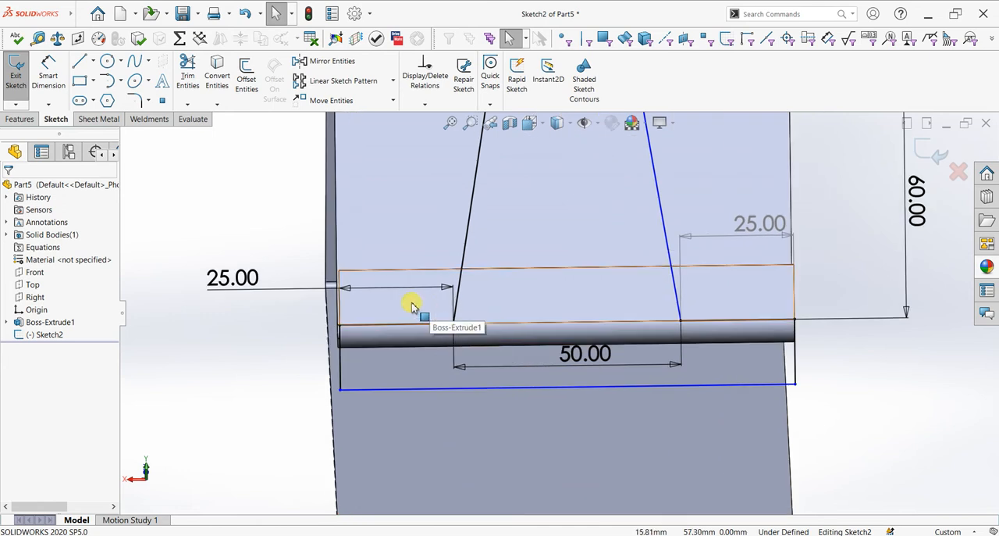
scroll(446, 339, "down", 3)
scroll(670, 328, "up", 2)
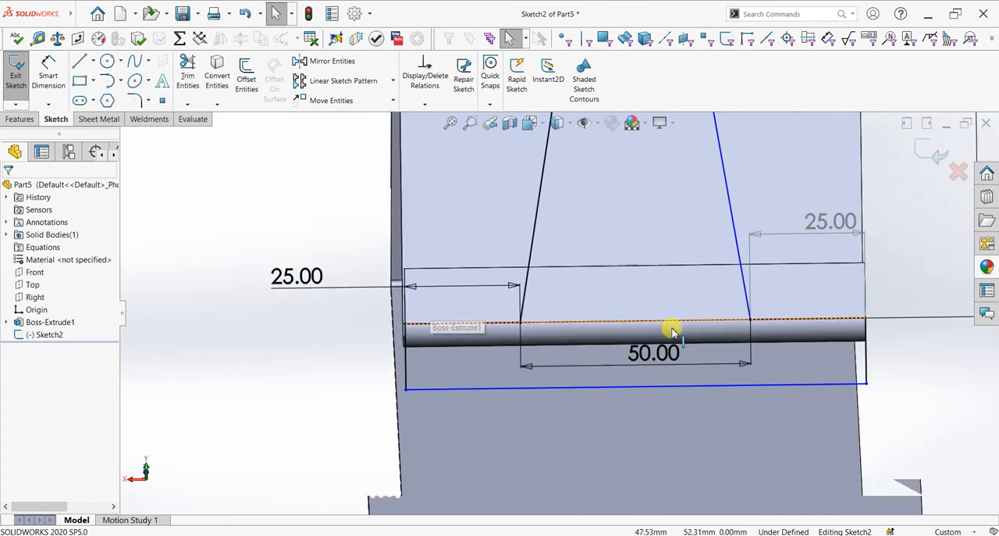
scroll(669, 331, "up", 5)
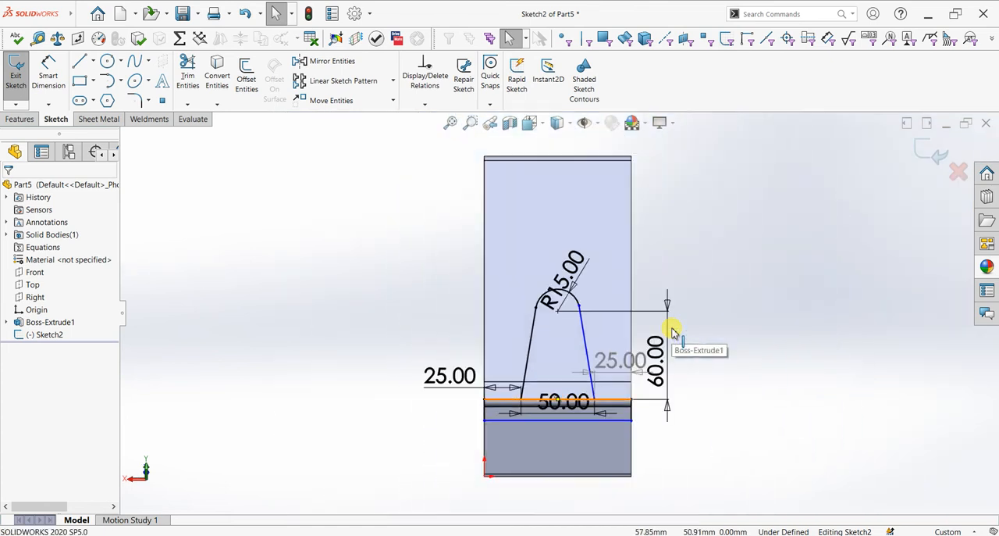
scroll(520, 367, "down", 4)
scroll(485, 371, "down", 2)
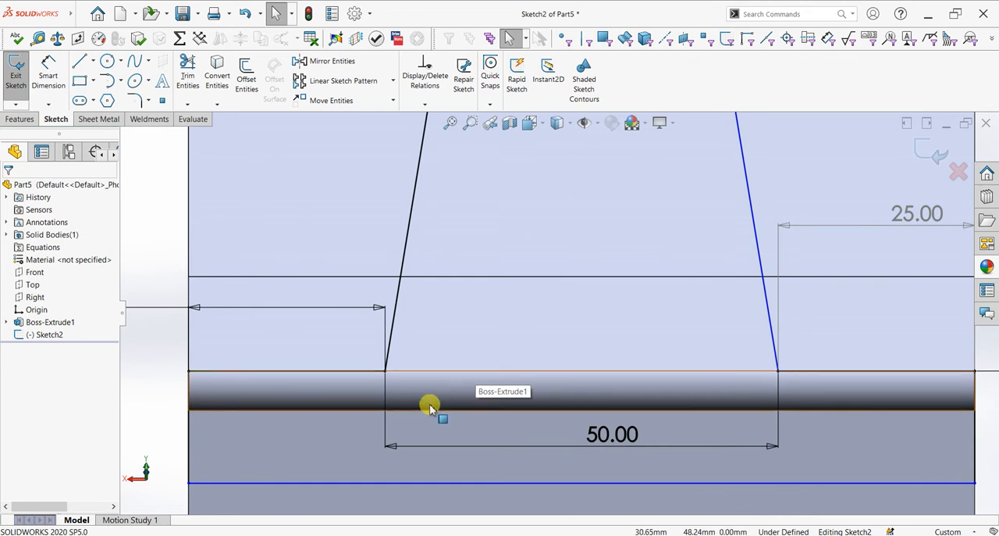
left_click(322, 397)
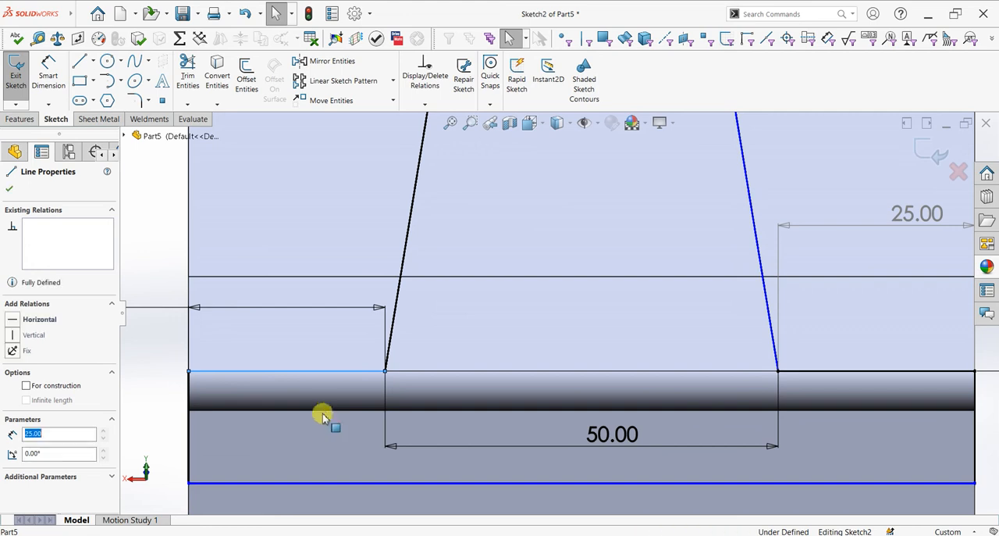
key("Escape")
- Sketch a short sloping line down from the first sloping side's foot, continuing with a horizontal line about 23 mm long to the outer edge
scroll(406, 368, "up", 2)
scroll(452, 352, "down", 2)
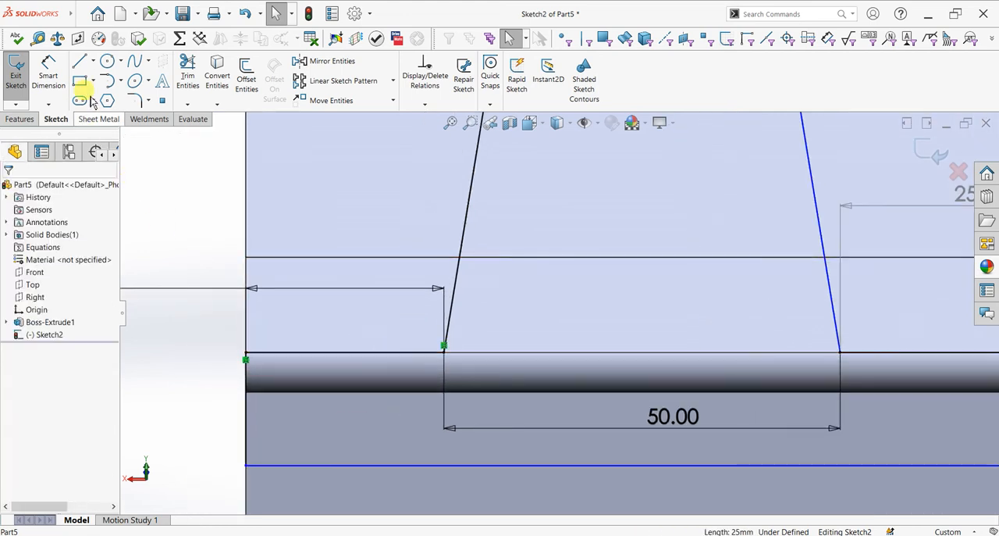
left_click(444, 345)
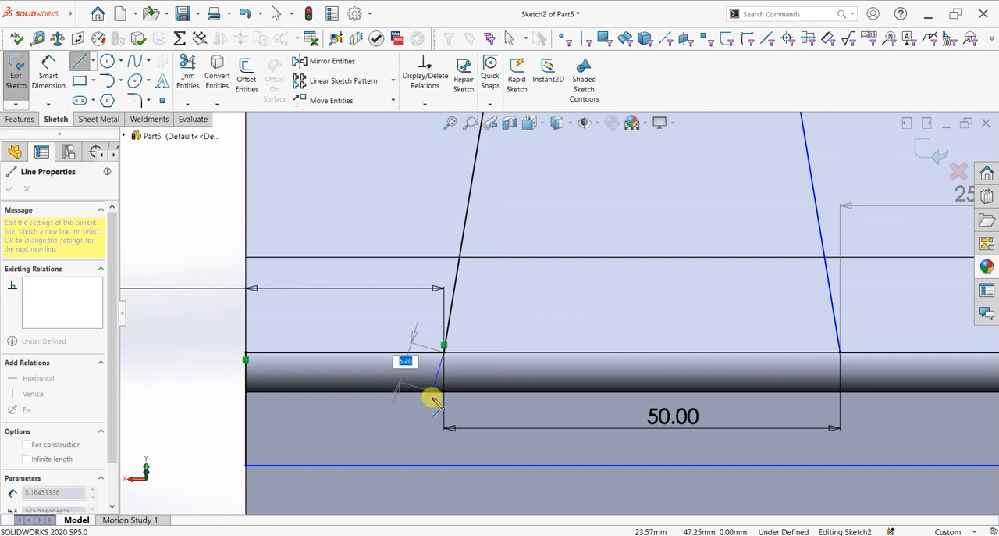
left_click(429, 406)
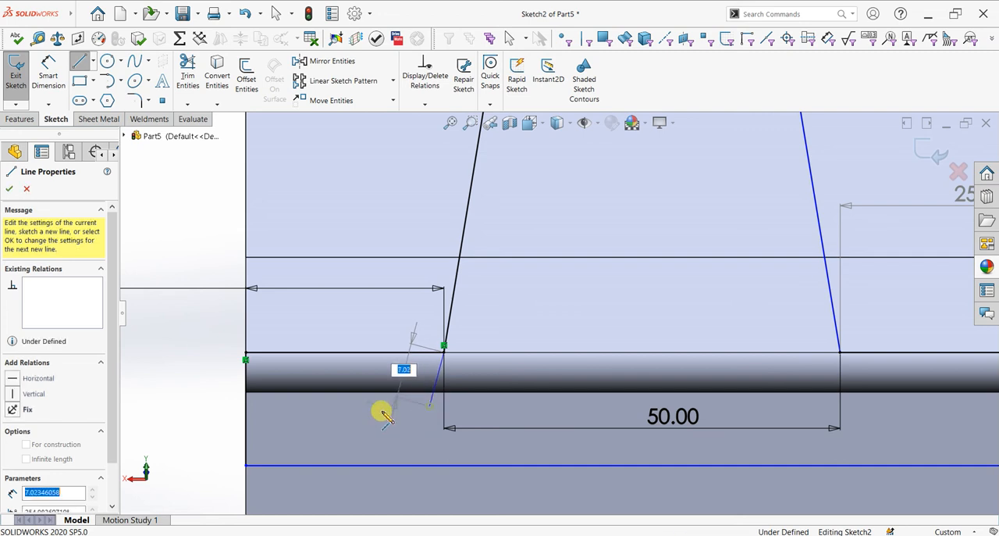
left_click(247, 406)
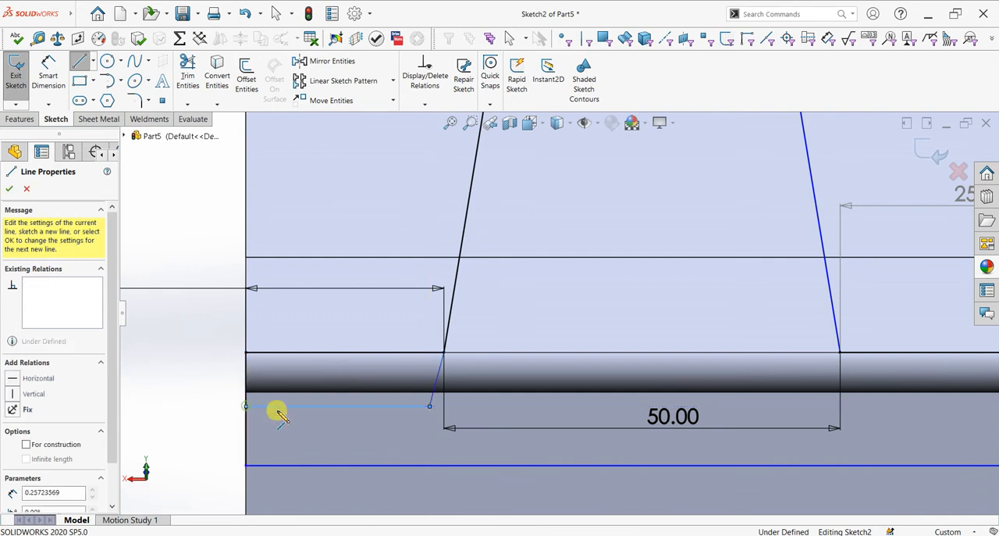
key("Escape")
key("Escape")
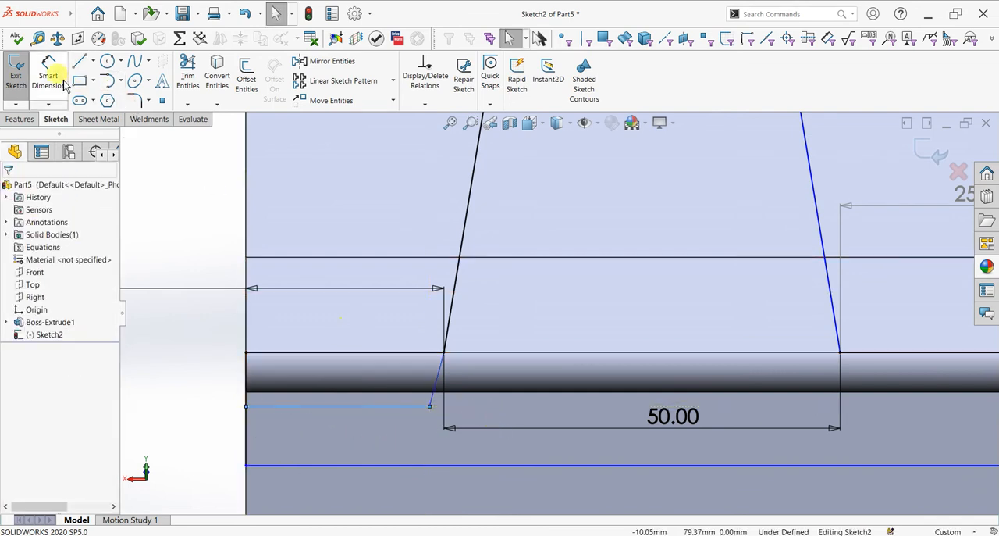
- Sketch a sloping line about 7 mm long down from the other side's foot, continuing with a line about 23 mm long to the opposite edge
left_click(83, 65)
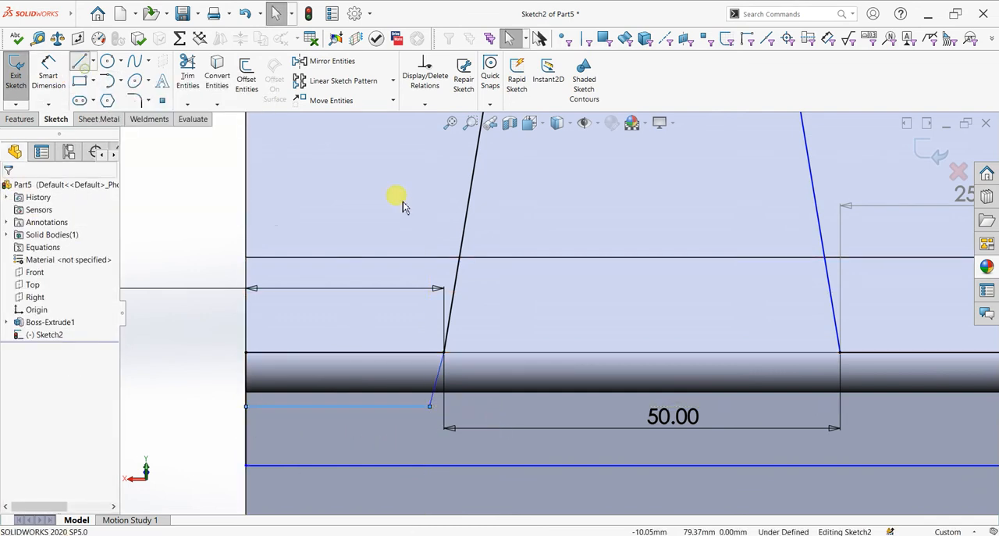
left_click(840, 352)
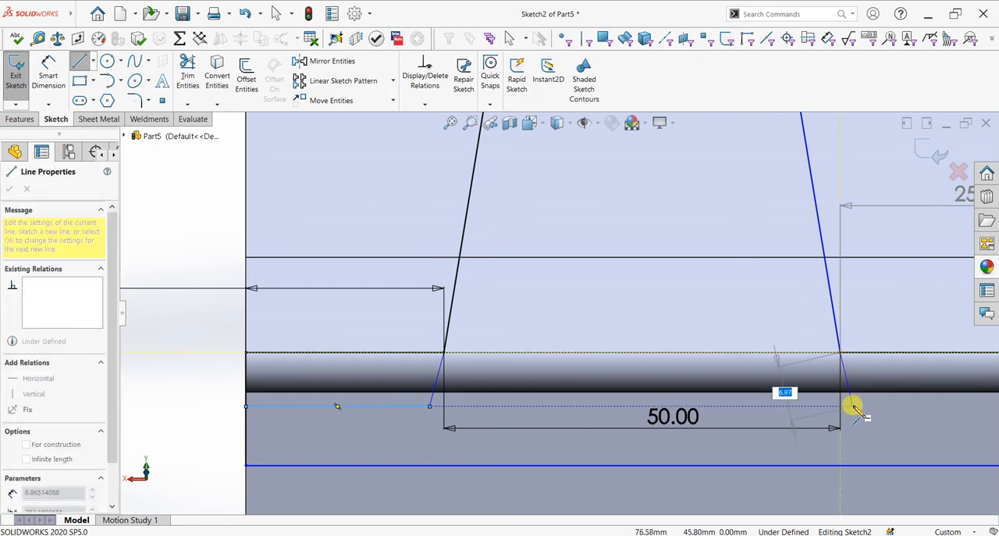
left_click(852, 406)
key("z")
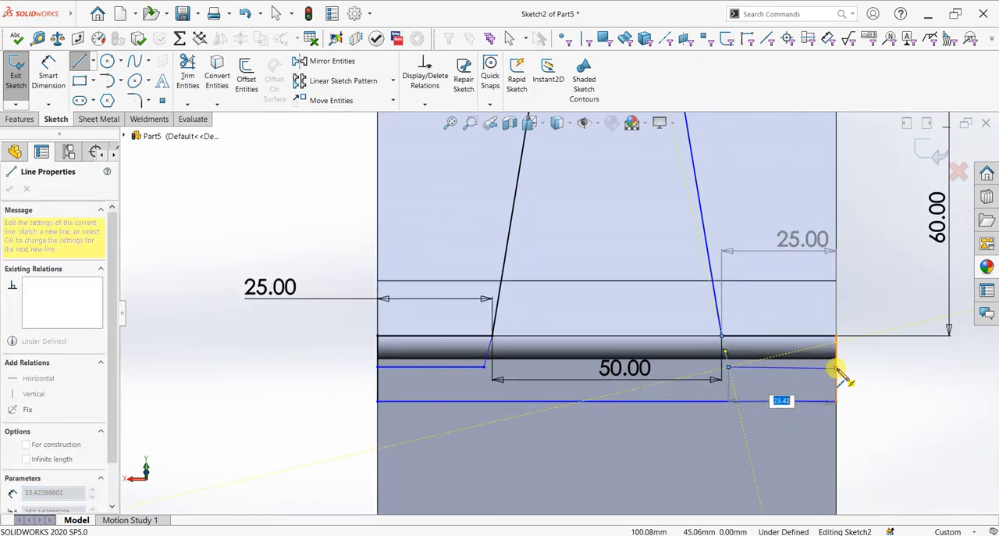
left_click(836, 367)
left_click(837, 401)
key("Escape")
- Make the two new near-horizontal lines below the bend collinear with each other
scroll(839, 377, "down", 3)
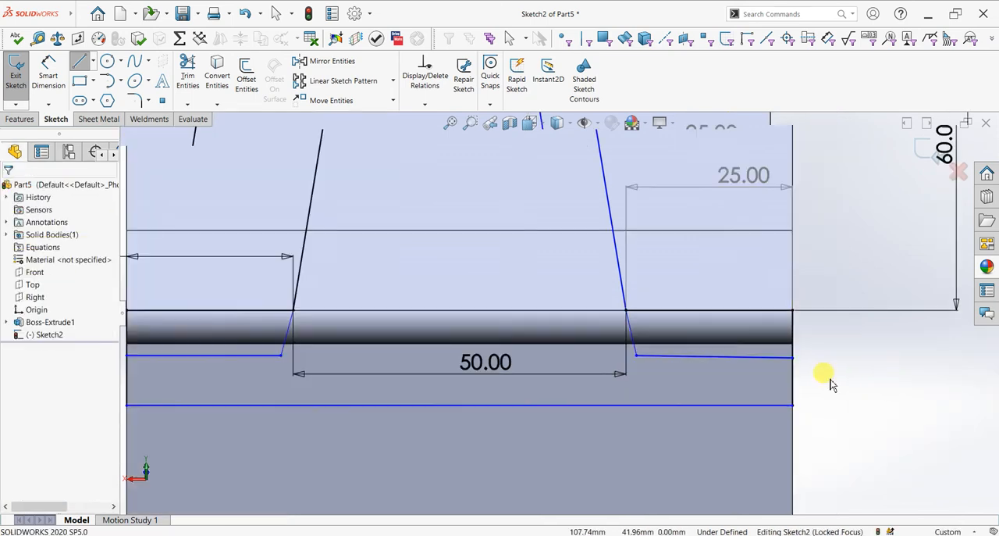
scroll(582, 349, "up", 2)
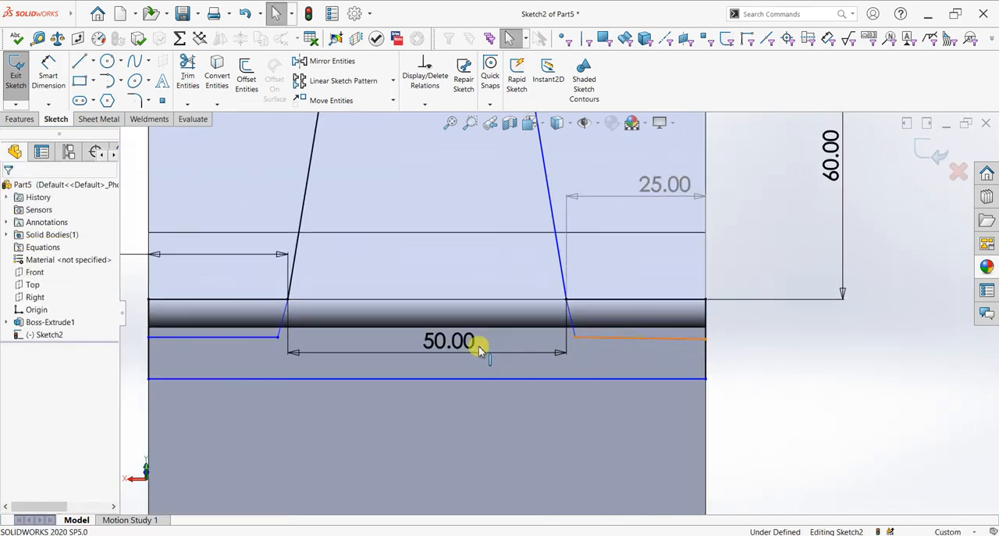
scroll(281, 351, "up", 1)
left_click(287, 335, "ctrl")
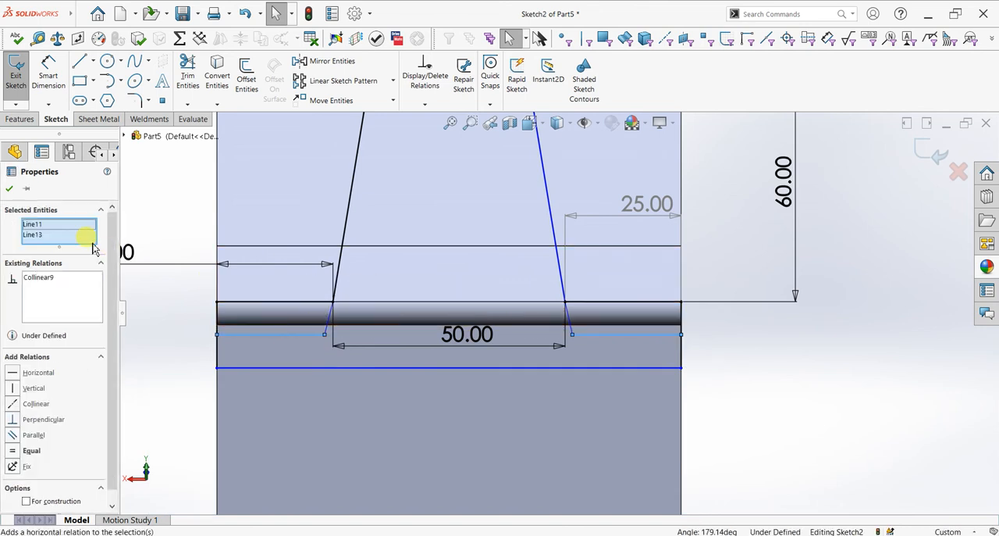
left_click(17, 189)
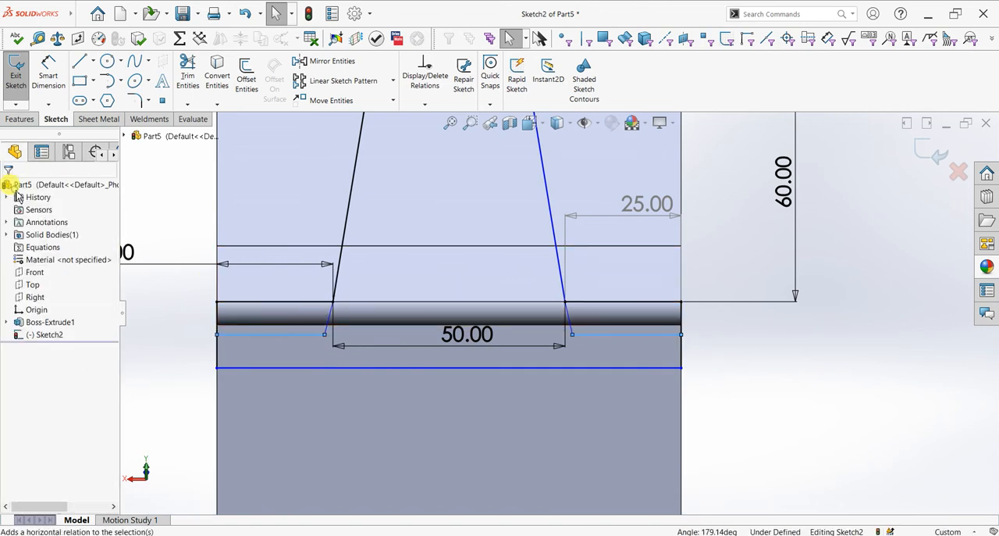
- Make each short sloping line collinear with the long sloping side above it
left_click(336, 265)
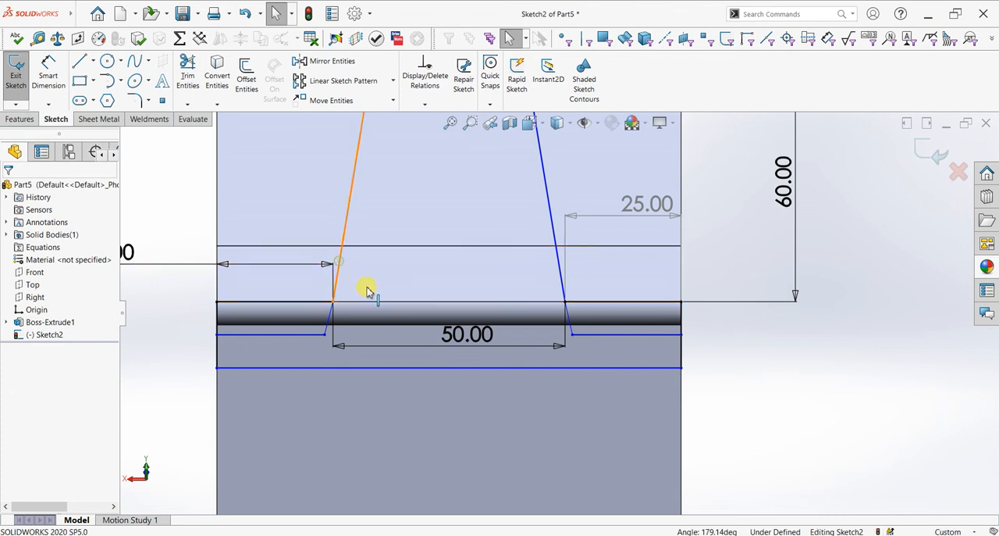
left_click(329, 321, "ctrl")
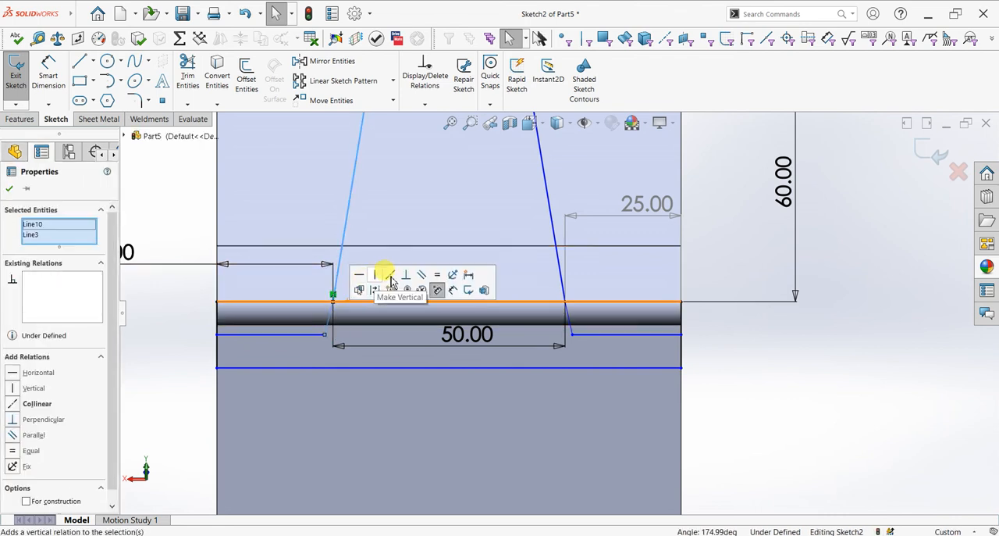
left_click(391, 275)
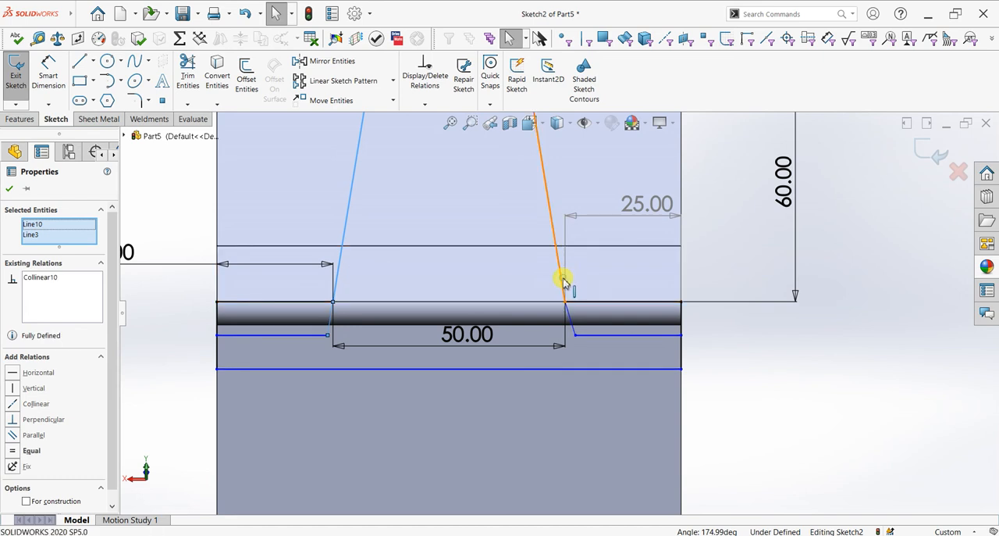
left_click(563, 283)
left_click(571, 321, "ctrl")
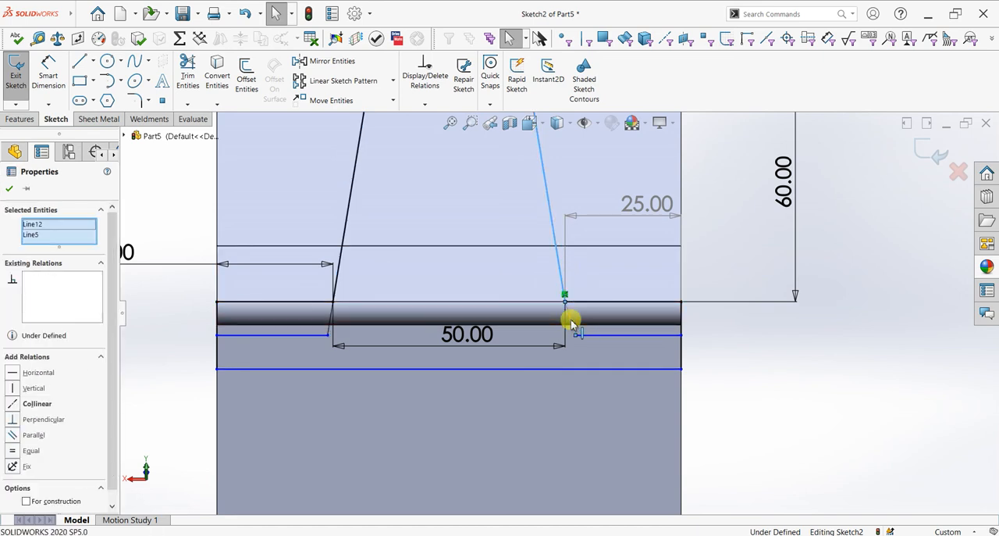
left_click(633, 275)
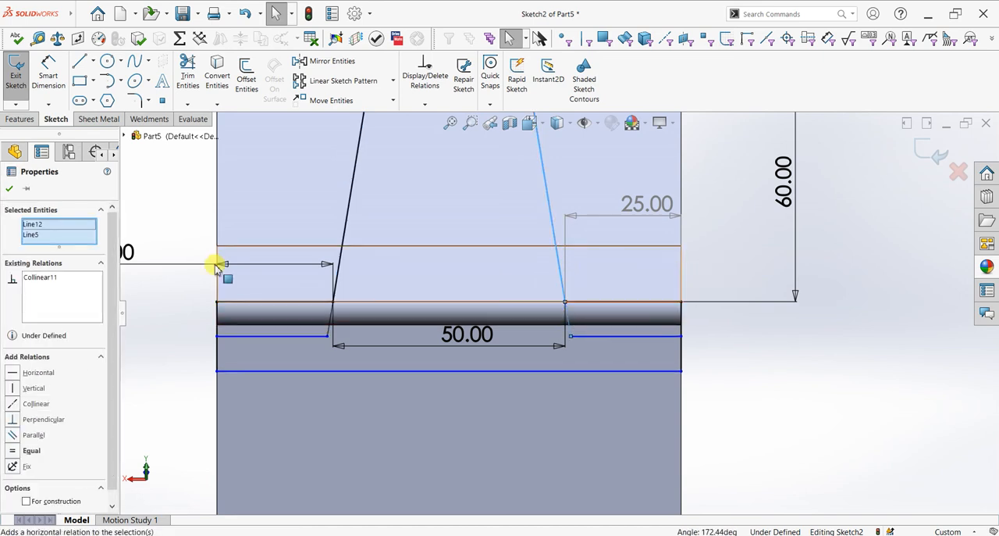
left_click(10, 188)
- Trim away the old horizontal segments along the lip's lower edge and the outer vertical segments directly below them
left_click(188, 74)
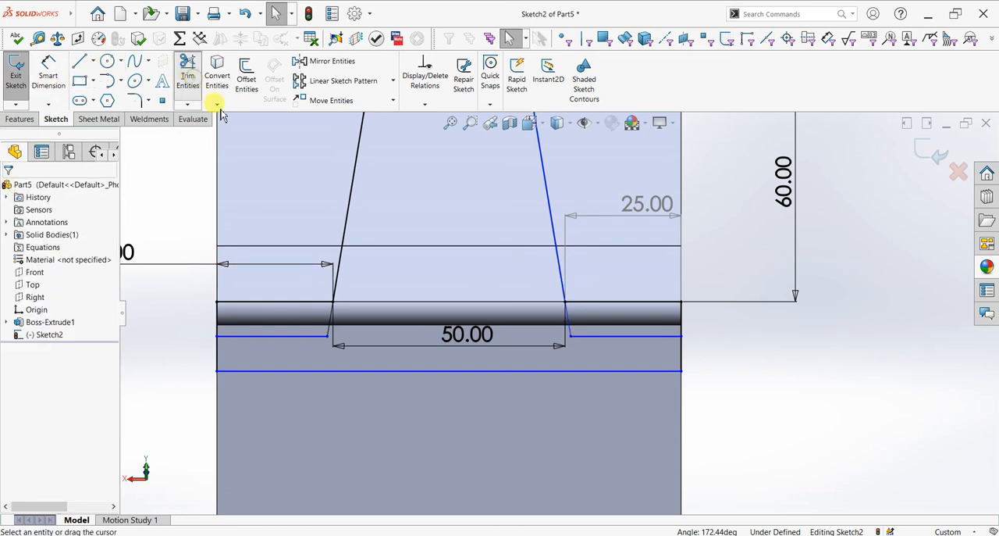
scroll(323, 267, "down", 4)
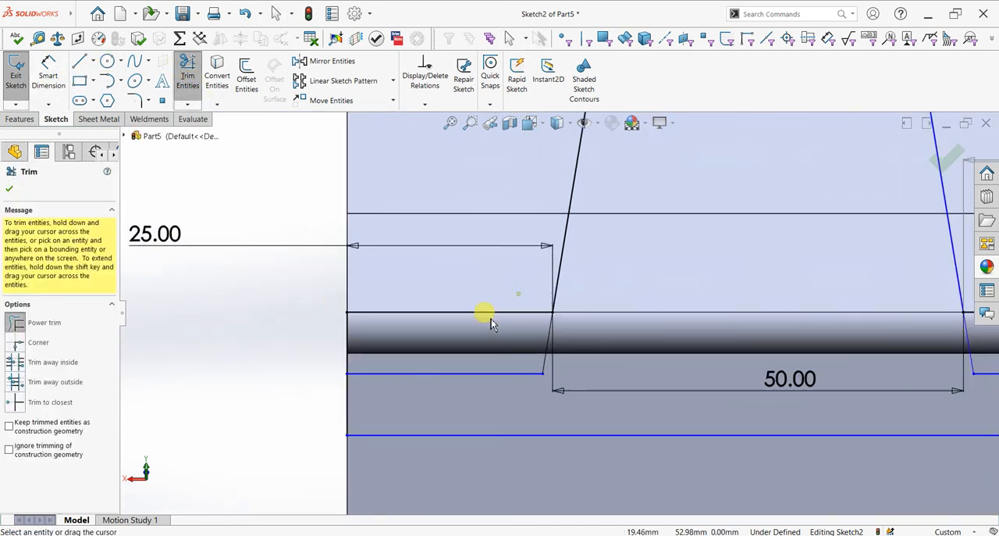
left_click_drag(491, 323, 311, 338)
scroll(912, 320, "up", 3)
left_click_drag(798, 303, 871, 333)
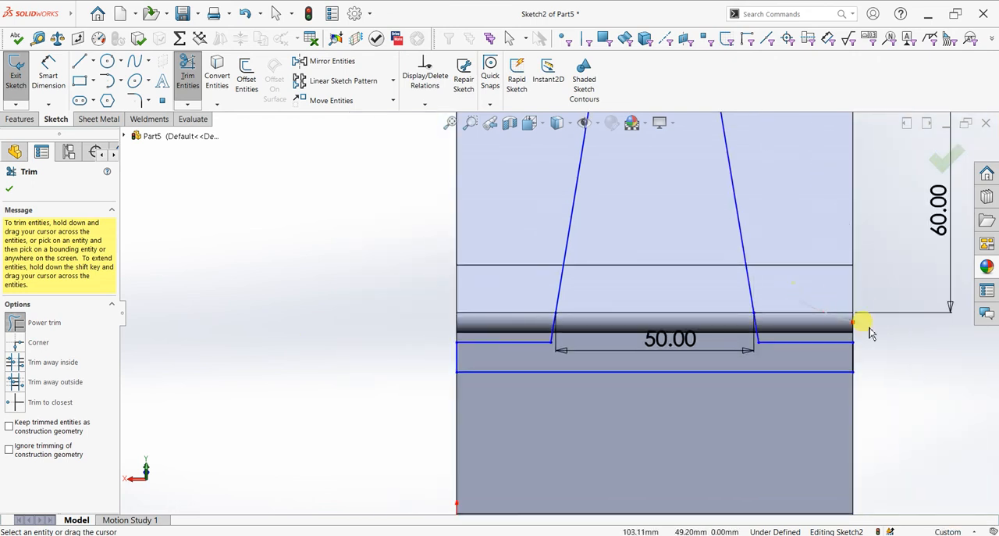
- Start an extruded cut from the tapered sketch, picking its three closed regions across the back rest, lip and lower strip as contours
left_click(11, 189)
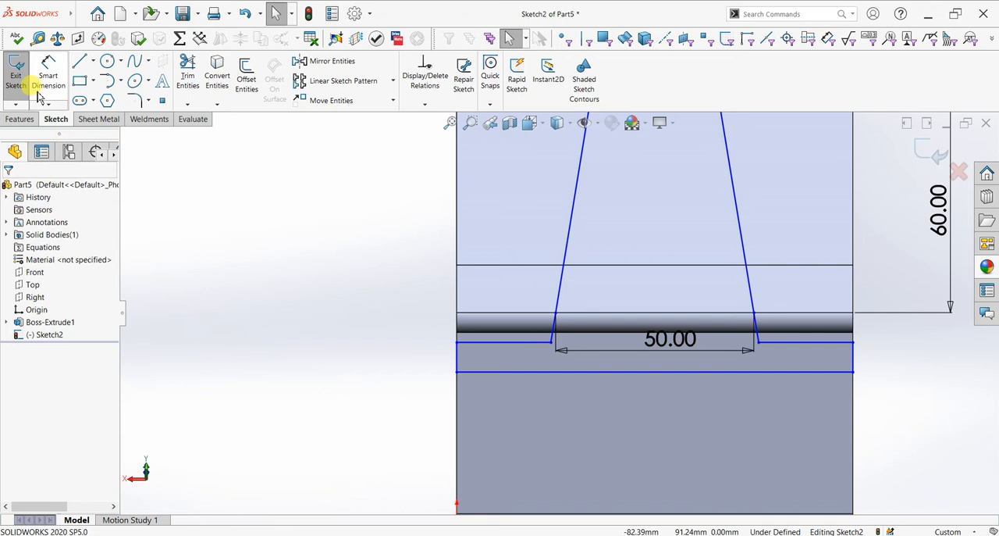
left_click(20, 119)
left_click(186, 78)
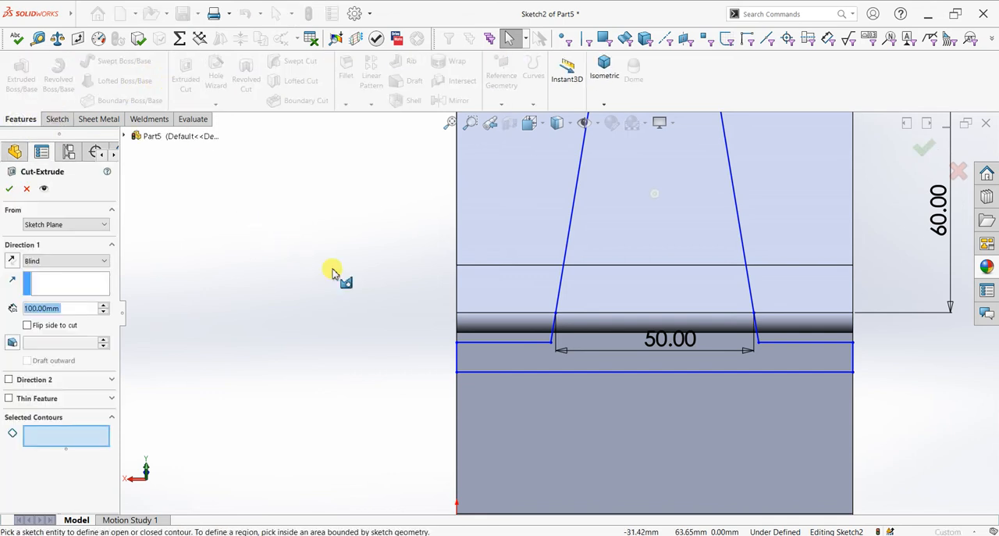
mouse_move(467, 283)
middle_mouse_down()
mouse_move(531, 243)
mouse_move(502, 281)
middle_mouse_up()
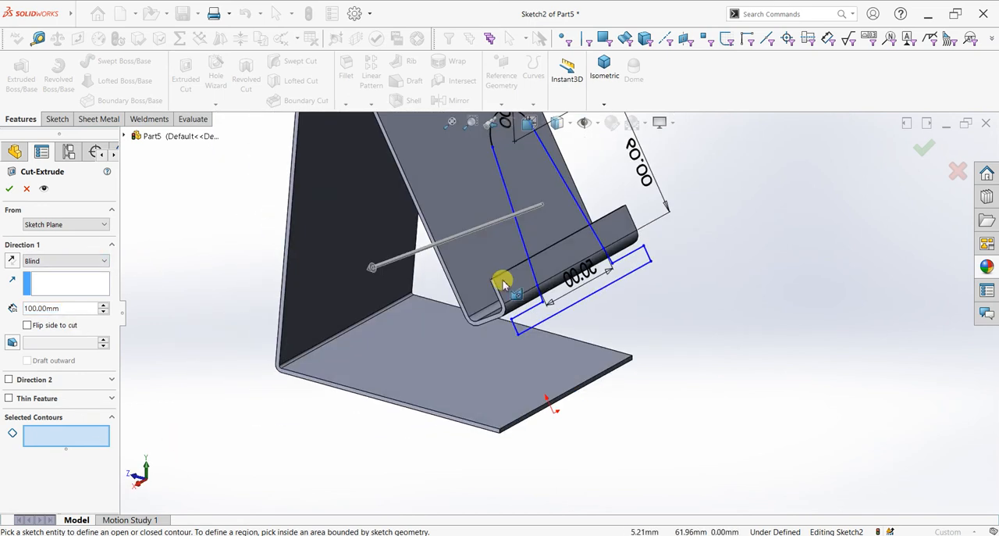
left_click(544, 231)
left_click(572, 278)
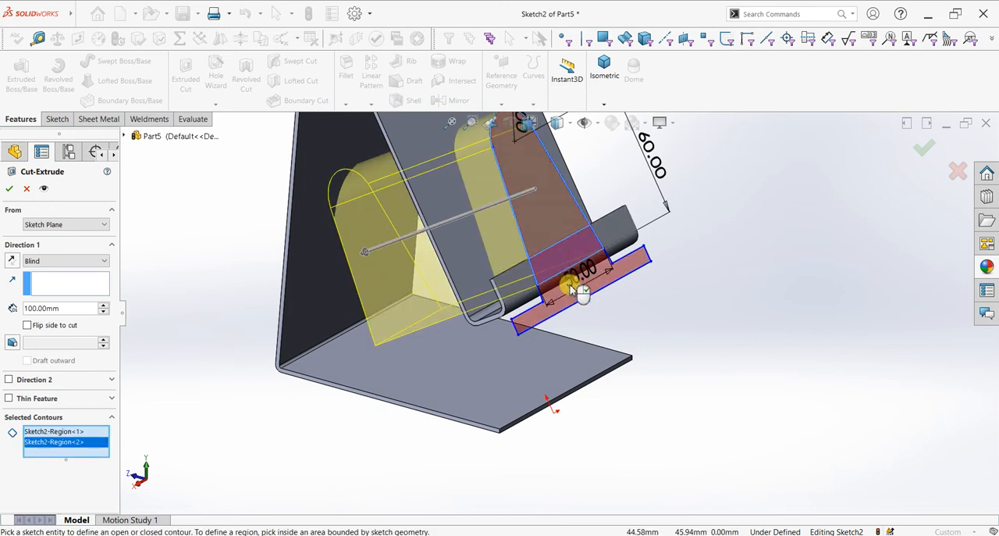
left_click(571, 287)
- Cut the selected regions Up To Surface, ending at the rear face of the sloping back rest
middle_click_drag(251, 324, 268, 279)
left_click(78, 263)
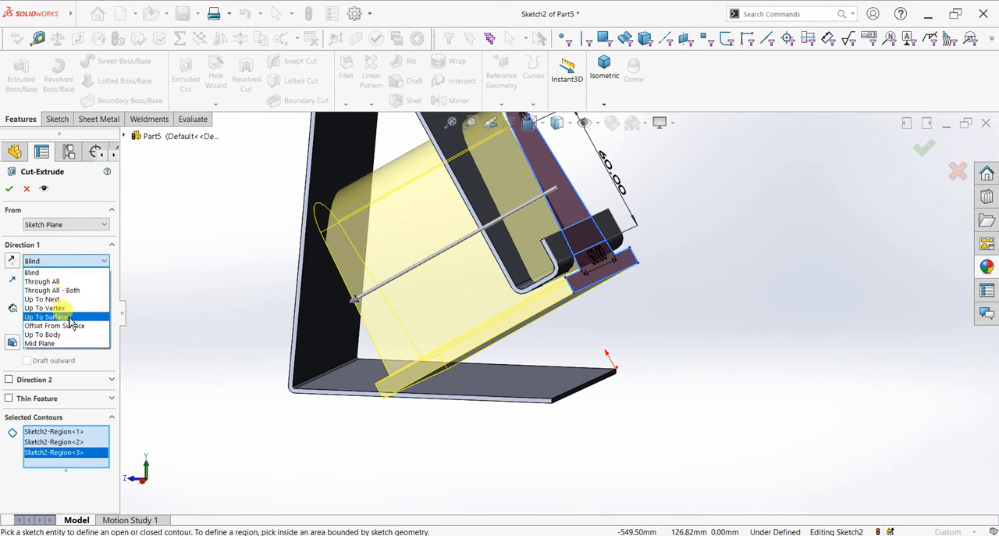
left_click(45, 316)
middle_click_drag(479, 261, 461, 270)
left_click(460, 270)
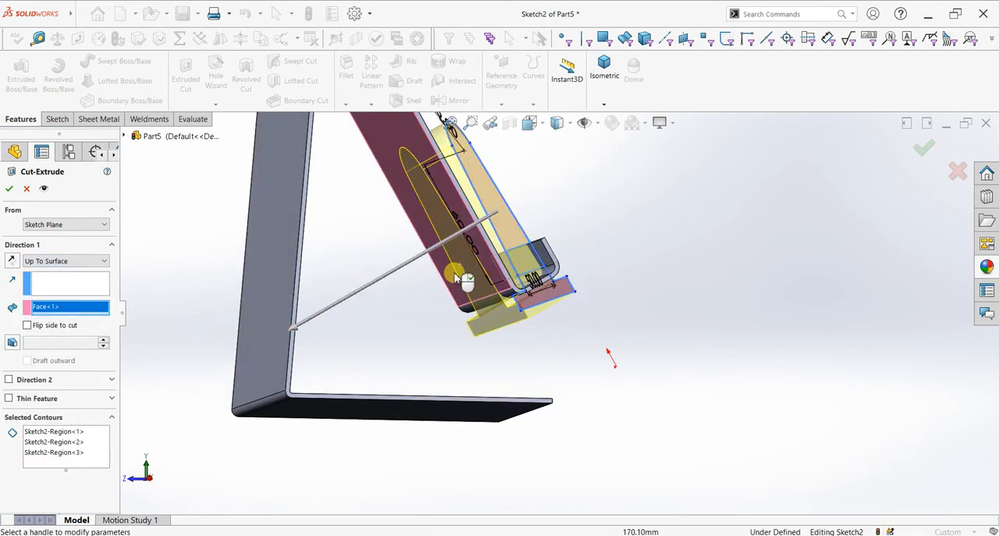
left_click(10, 189)
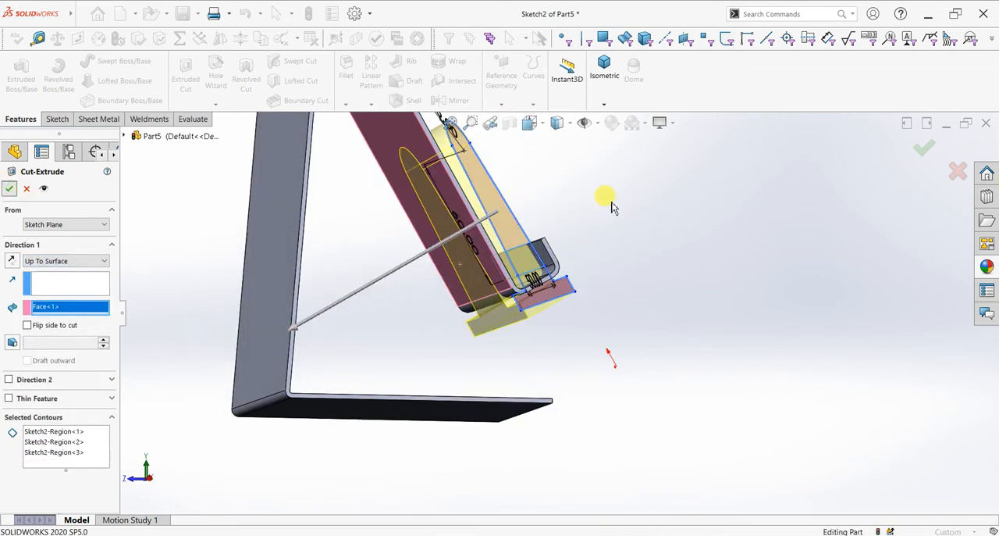
- Open a new sketch on the outer face of the stand's upright rear panel
middle_click_drag(612, 207, 555, 340)
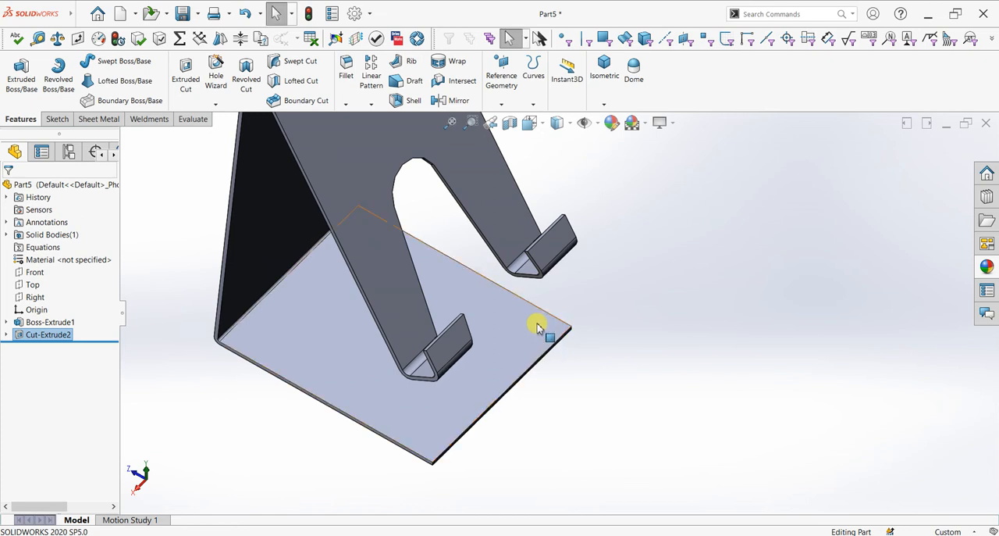
scroll(550, 309, "up", 4)
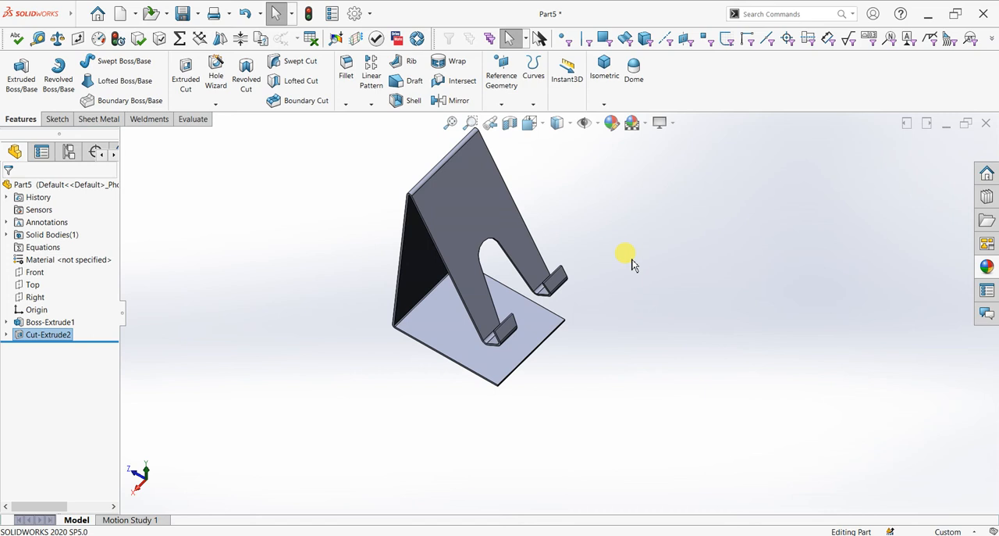
middle_click_drag(538, 292, 633, 225)
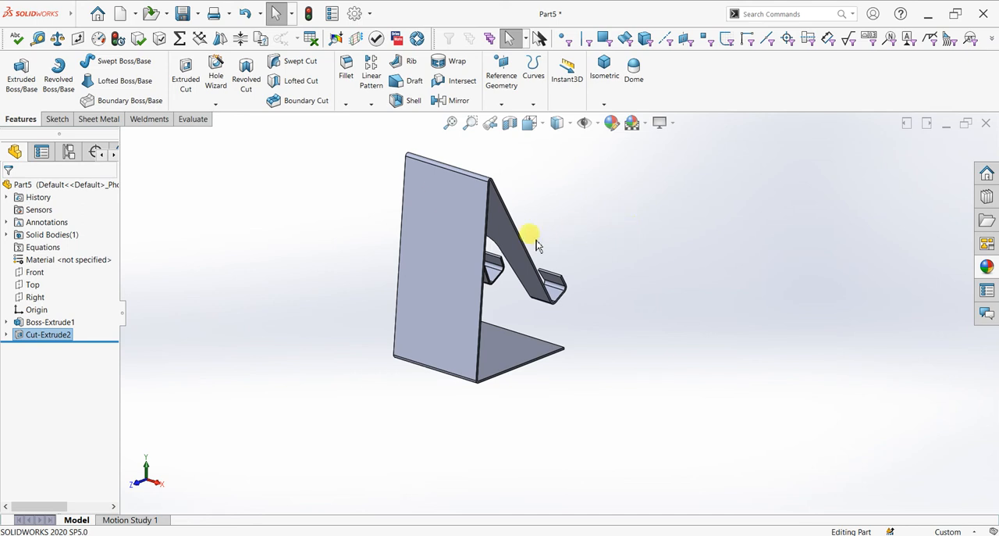
left_click(446, 280)
left_click(492, 250)
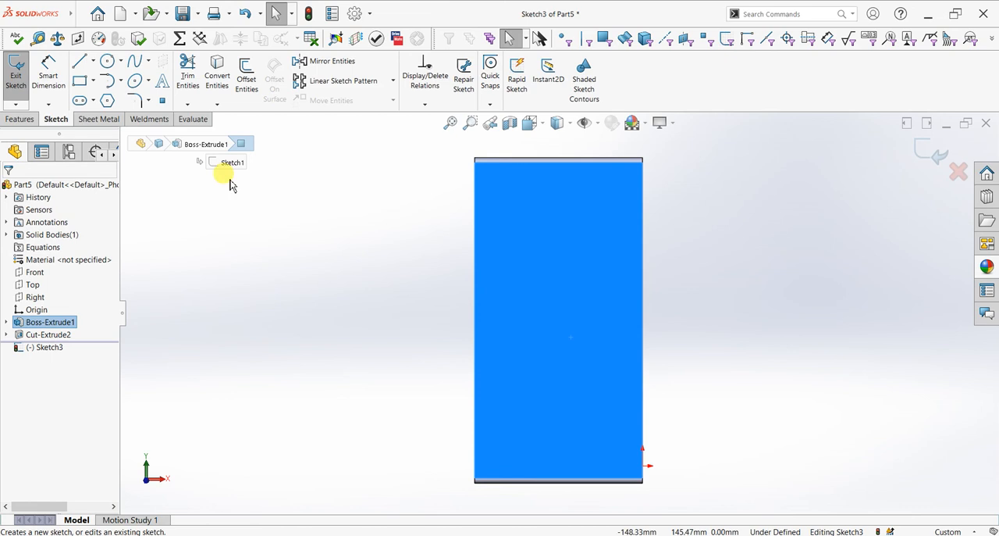
- Sketch a 44 mm diameter circle in the upper half of the rear panel, centred across its width
left_click(107, 62)
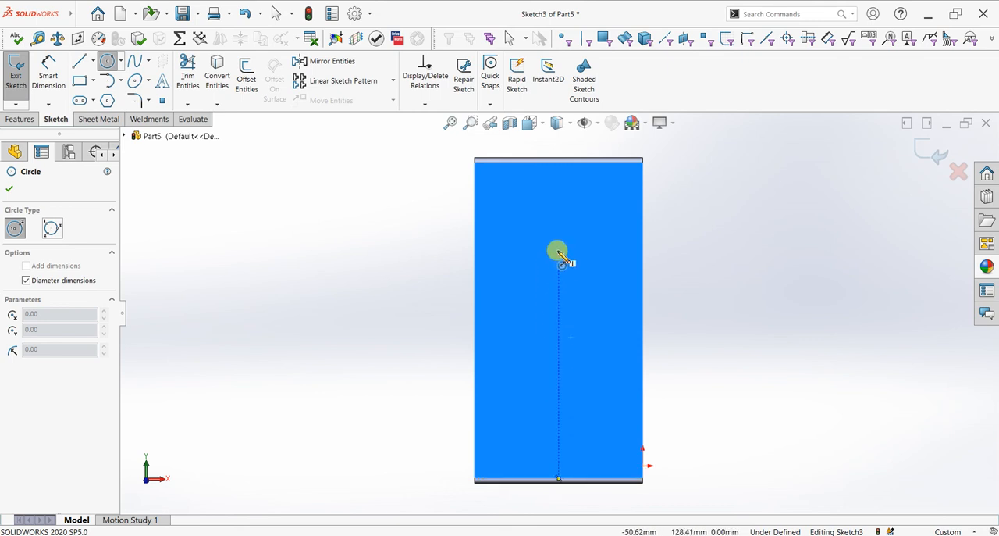
left_click_drag(558, 251, 564, 275)
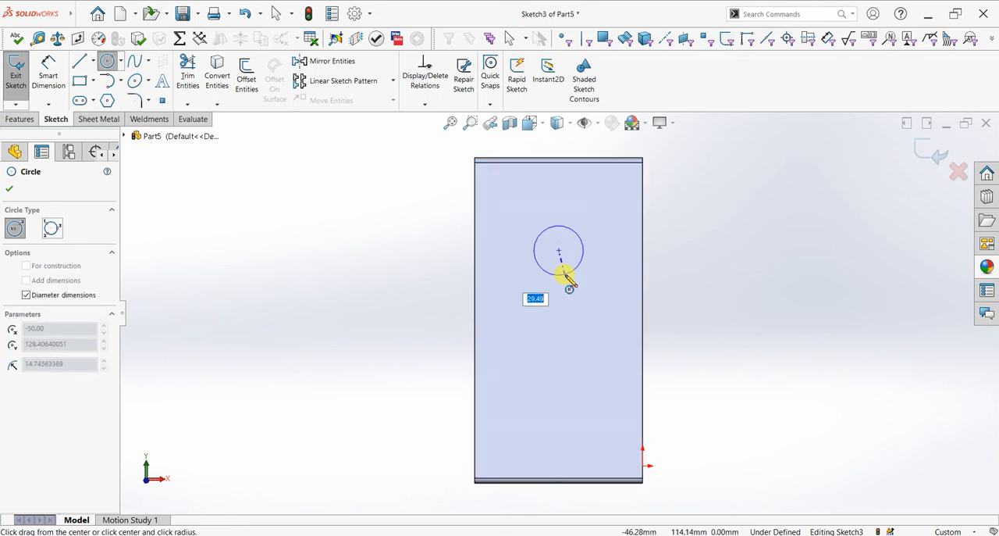
key("Return")
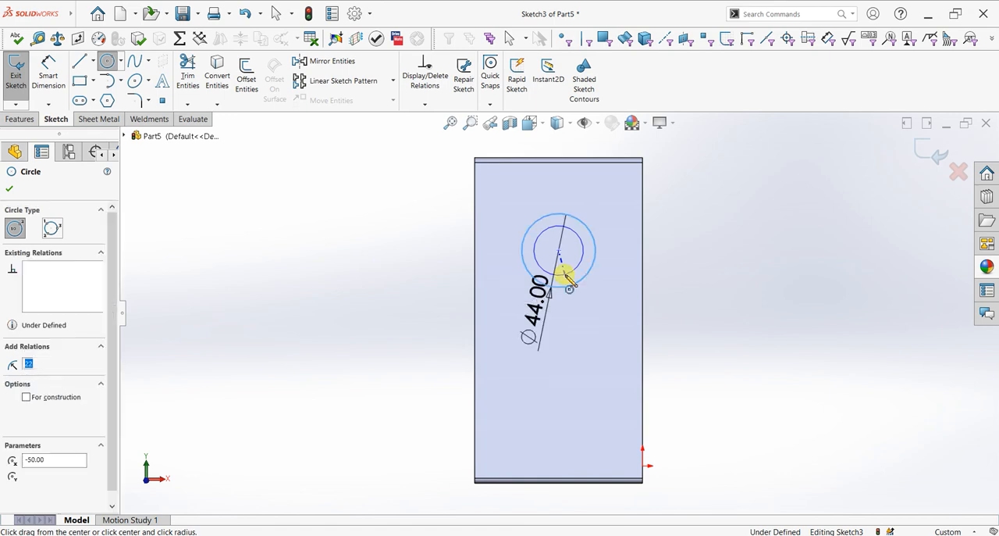
left_click(10, 189)
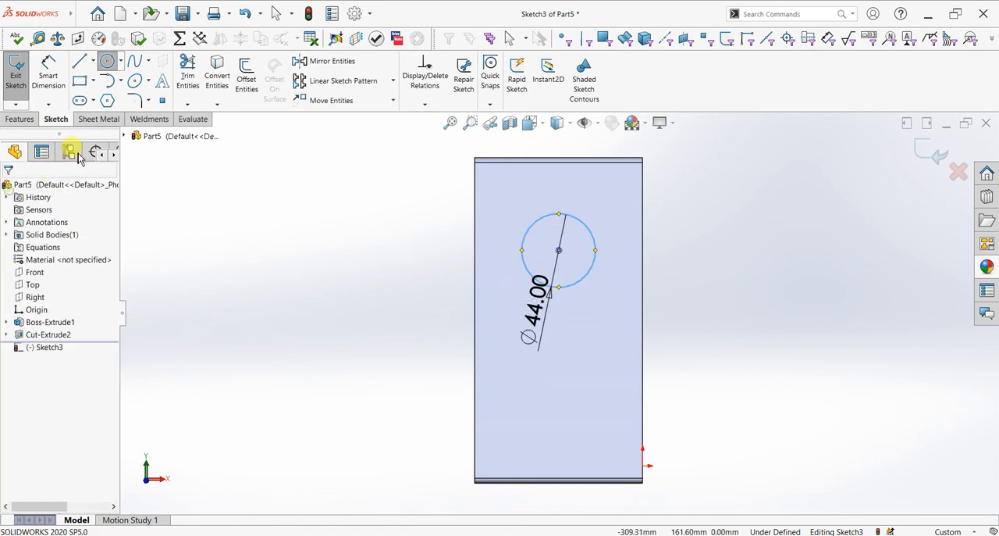
- Sketch a sloping line about 69 mm long down from the circle, a tangent arc of about 4.3 mm radius, and a line back up
key("l")
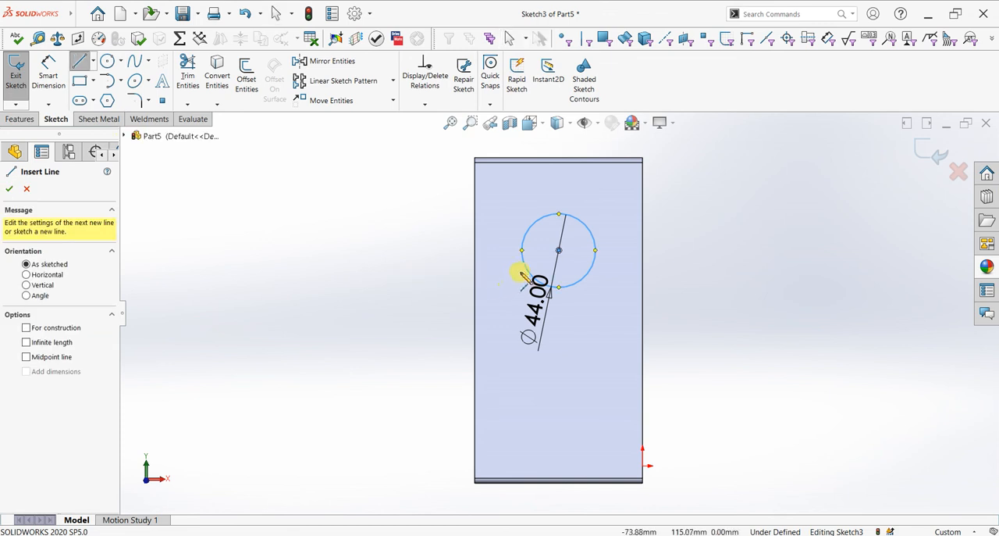
left_click(529, 270)
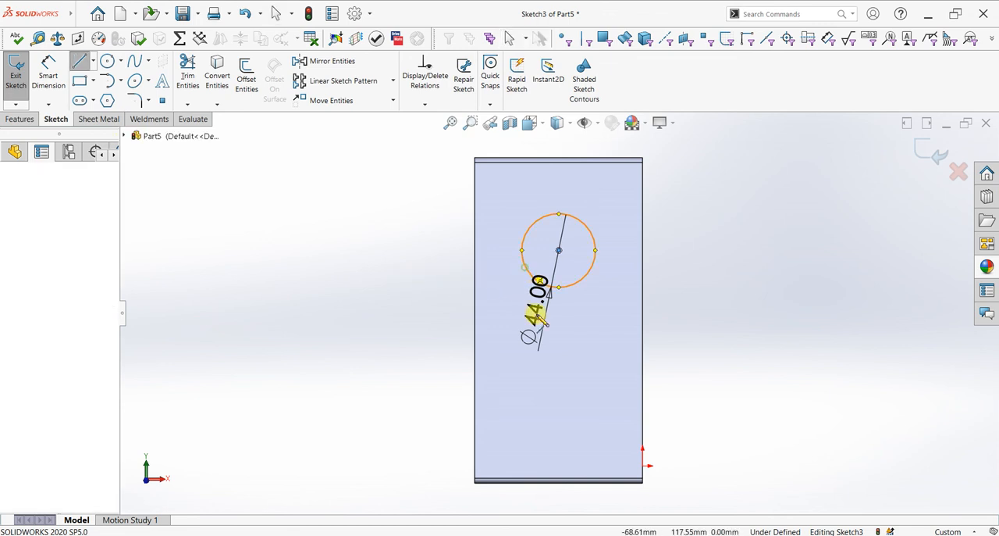
left_click(549, 372)
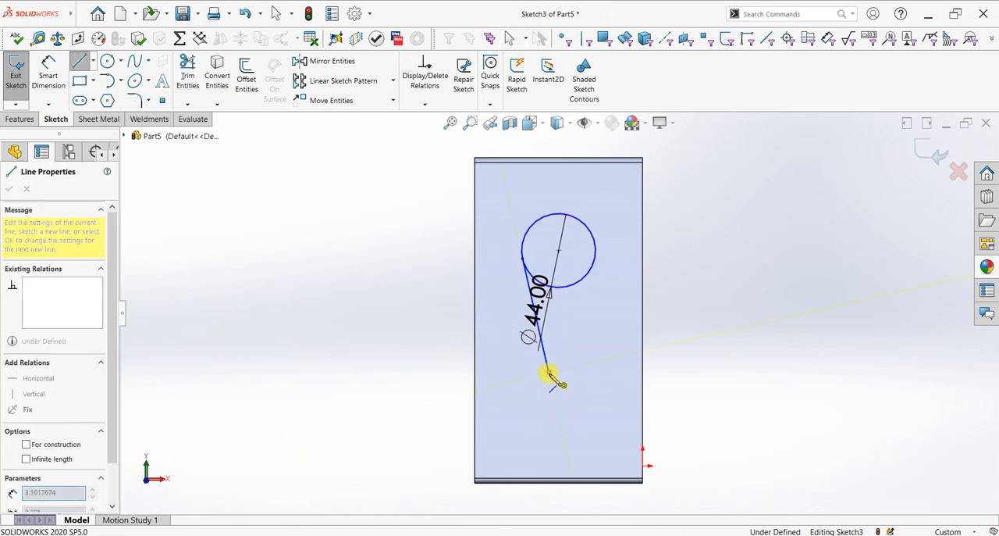
key("a")
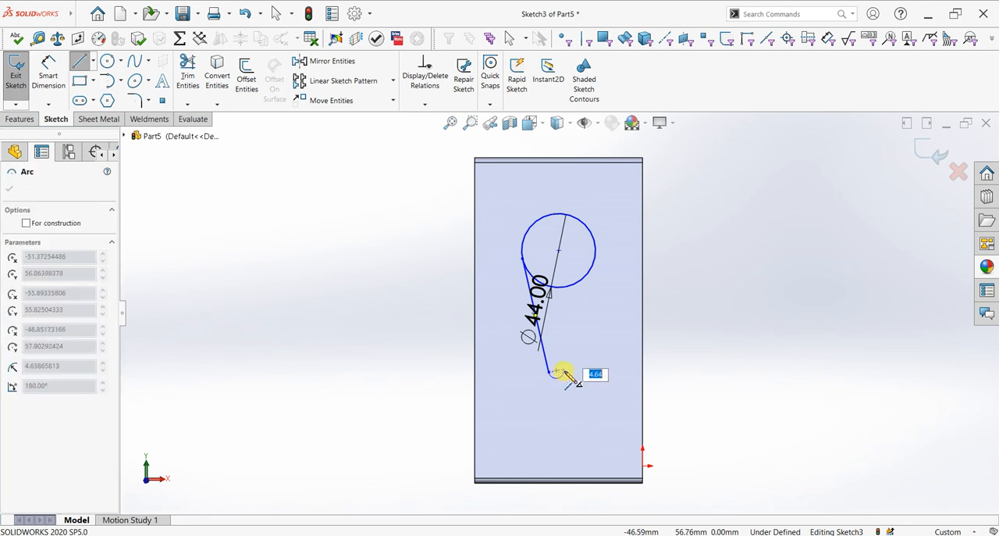
left_click(563, 376)
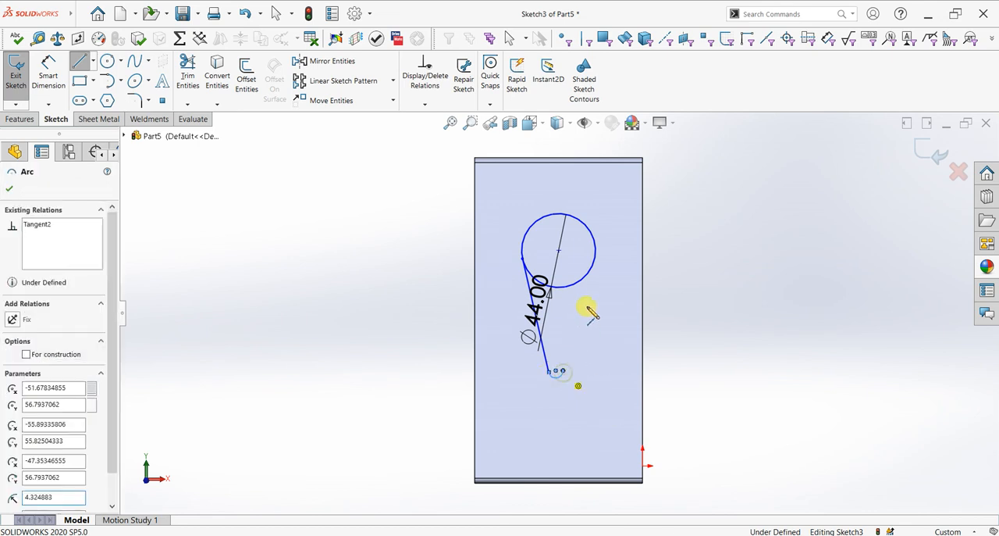
right_click(623, 277)
left_click(625, 278)
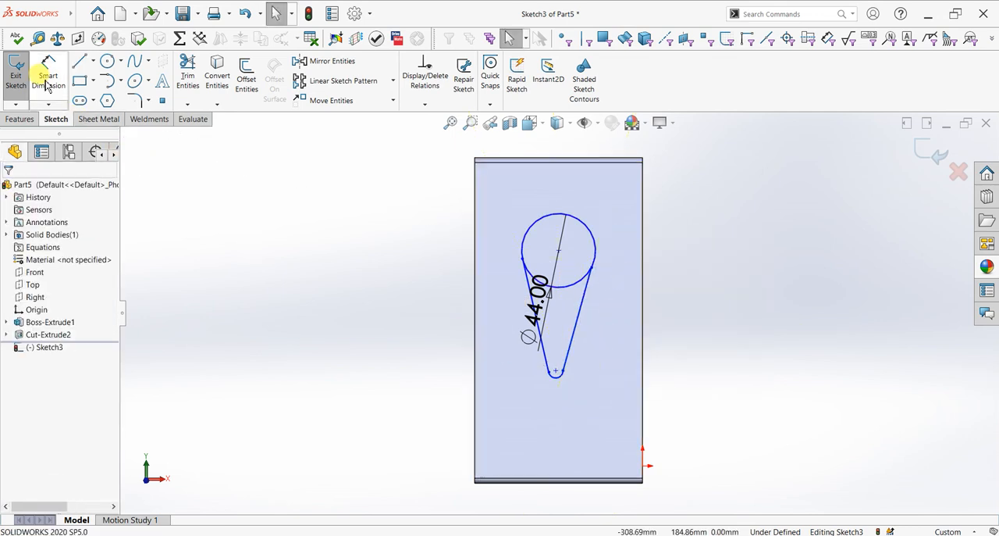
- Make the upper endpoint of the second sloping line coincident with the 44 mm circle
left_click(591, 268)
left_click(598, 251, "ctrl")
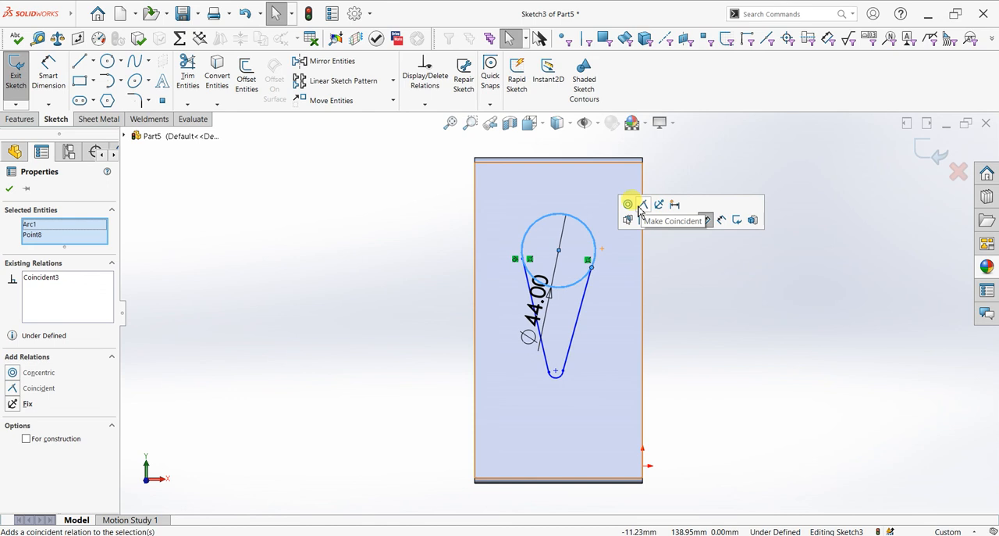
left_click(628, 204)
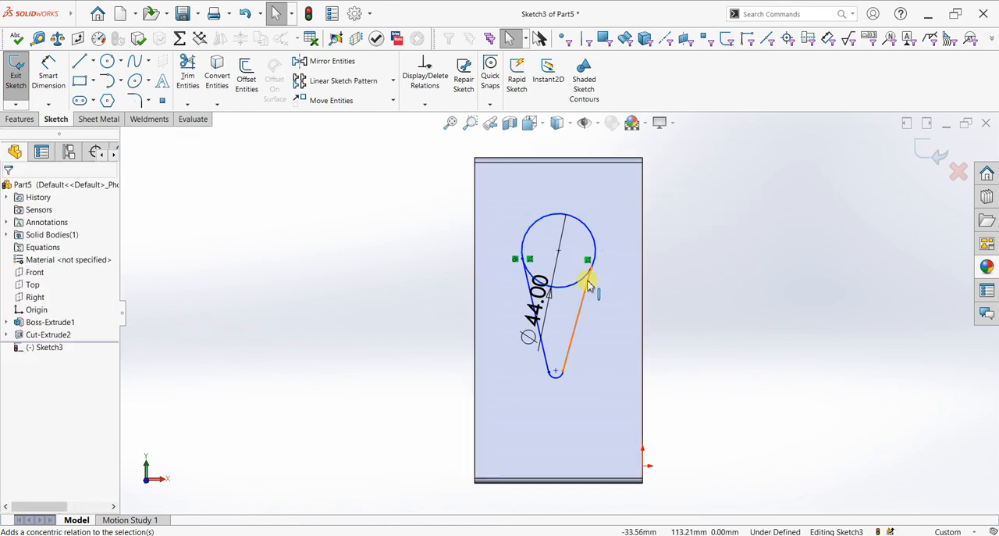
- Make both sloping lines tangent to the 44 mm circle
scroll(589, 281, "down", 4)
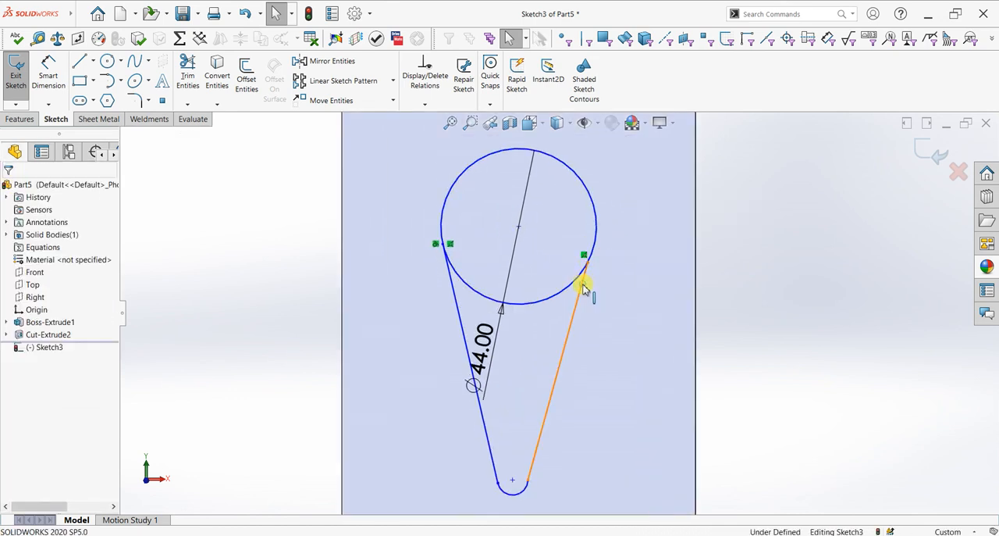
left_click(584, 286)
left_click(599, 234, "ctrl")
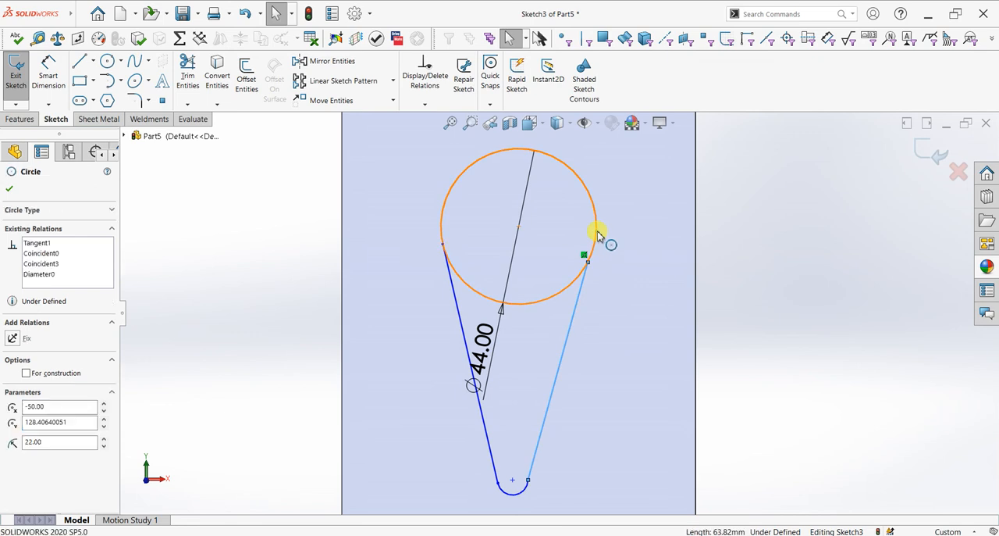
left_click(627, 188)
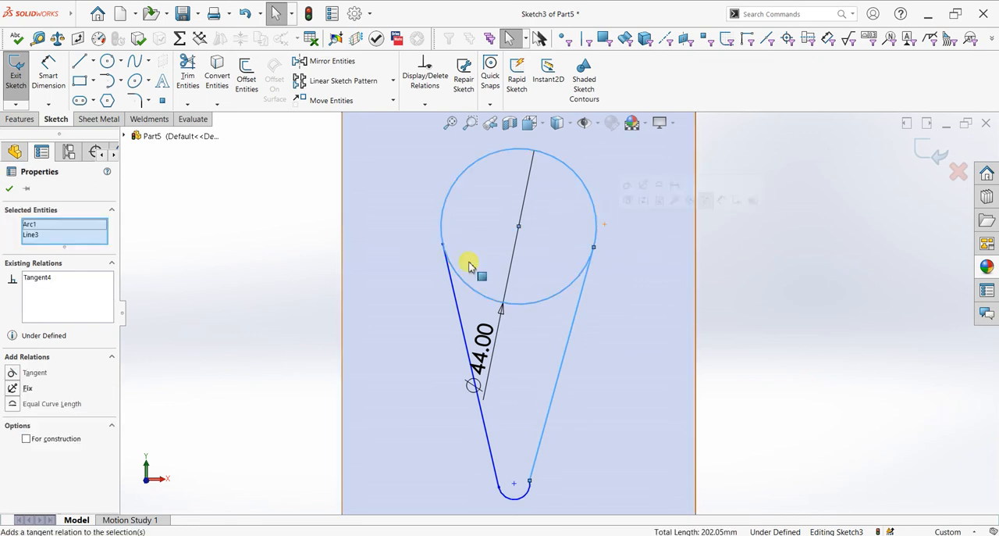
left_click(450, 280)
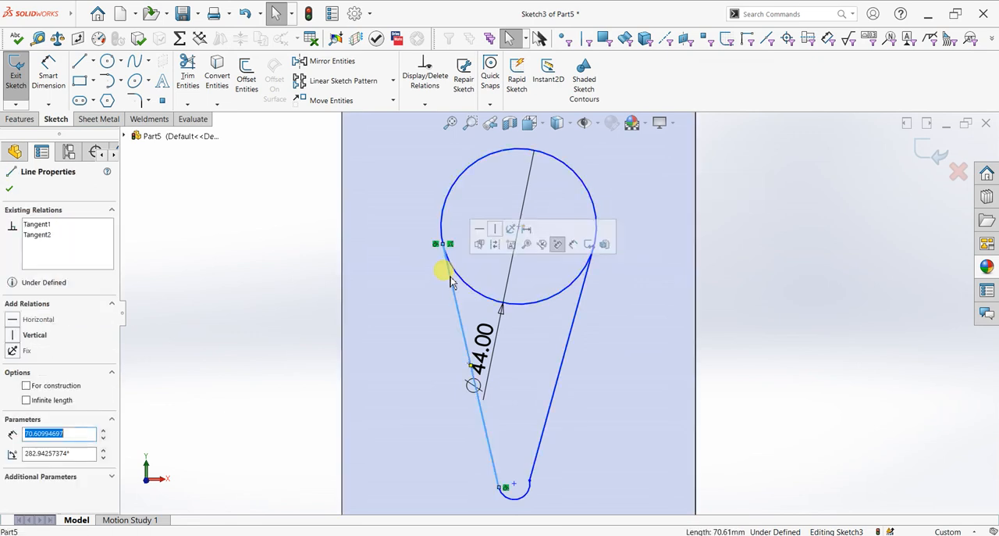
left_click(455, 188, "ctrl")
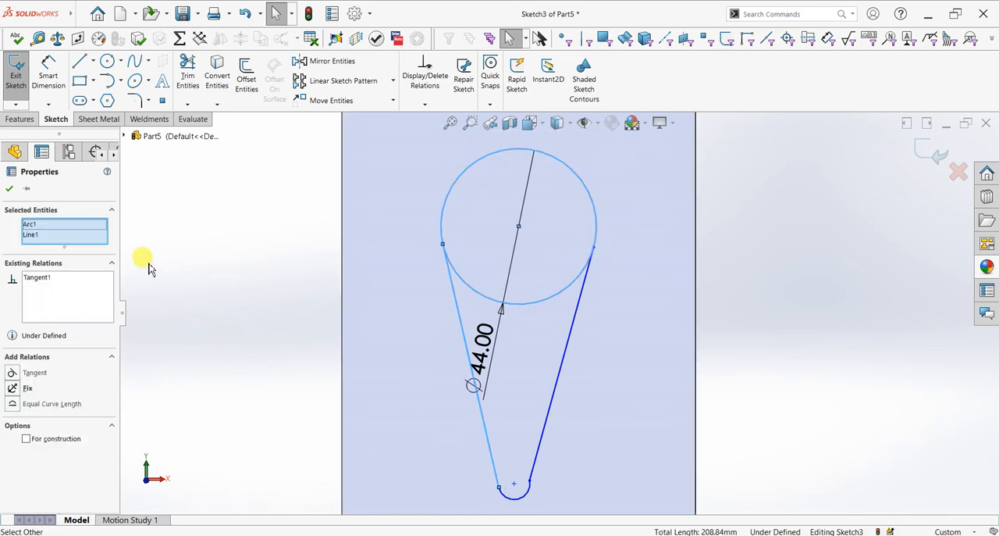
left_click(13, 190)
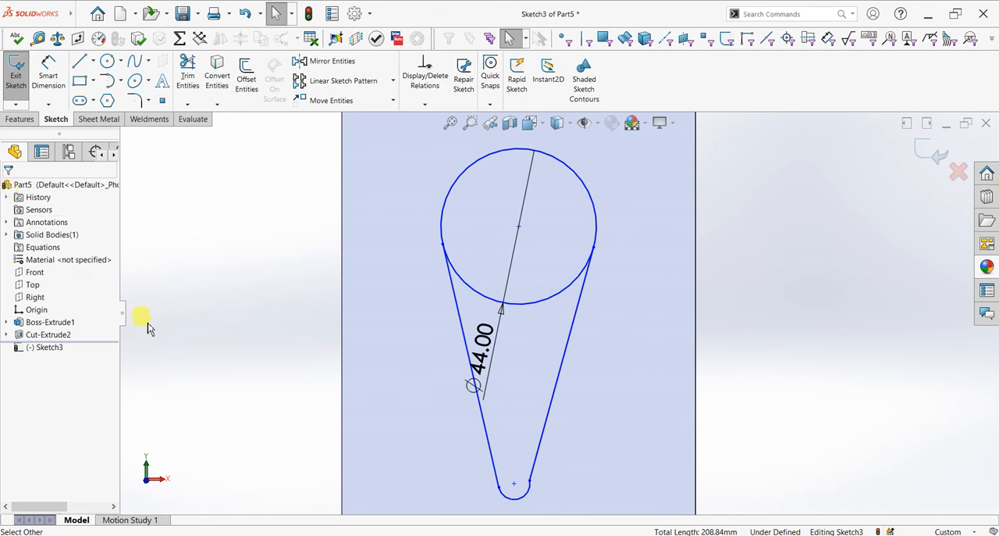
- Make the small arc at the foot of the teardrop tangent to both sloping lines
scroll(508, 484, "down", 2)
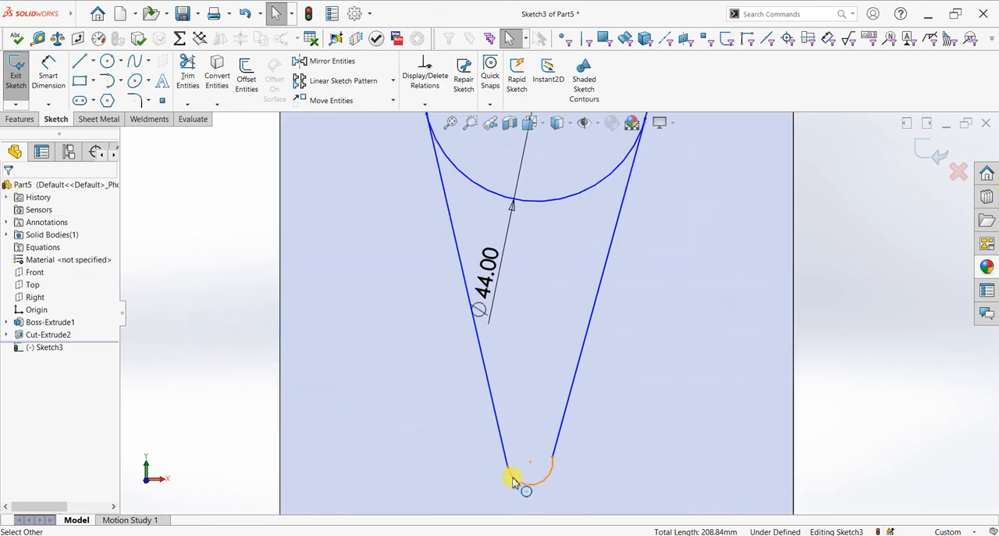
left_click(513, 481)
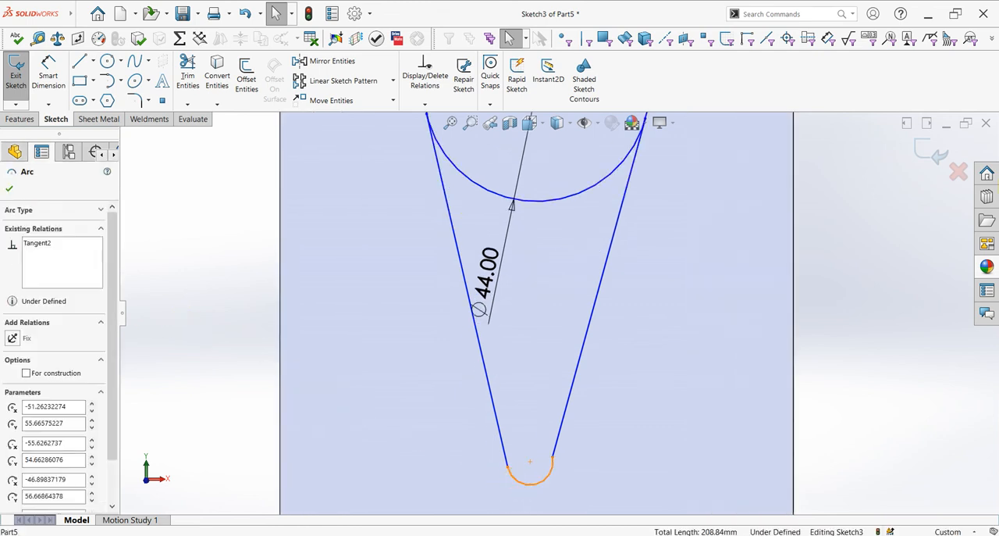
left_click(513, 446, "ctrl")
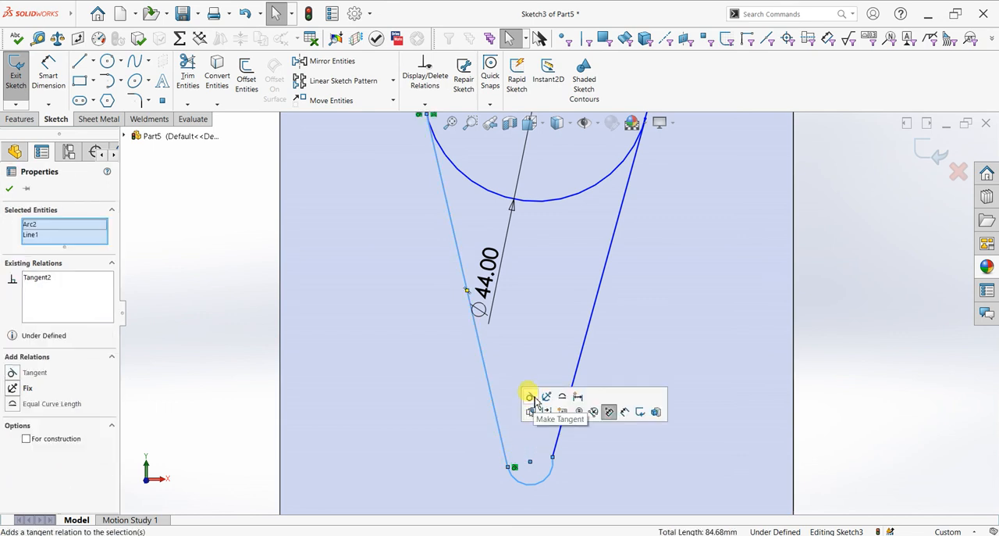
left_click(554, 468)
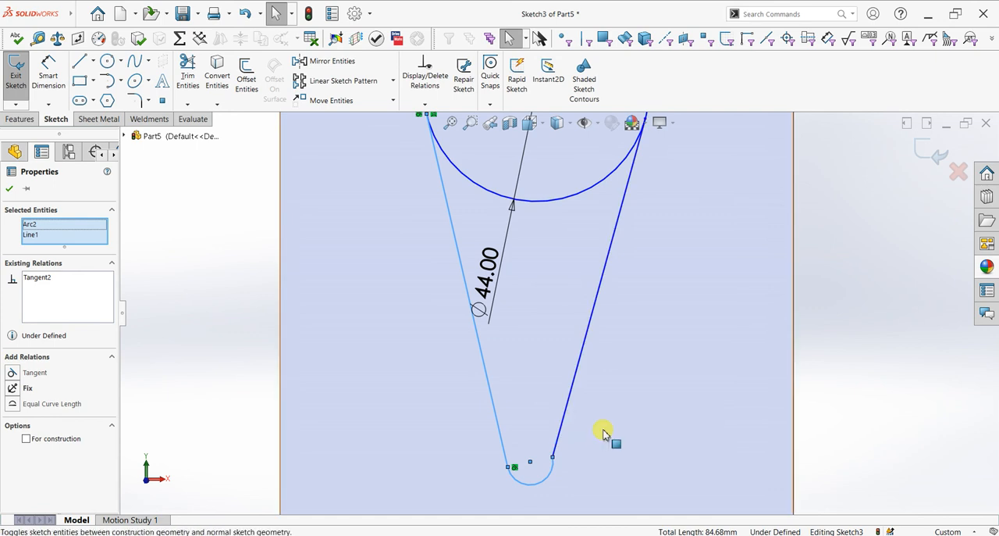
key("Escape")
left_click(563, 421)
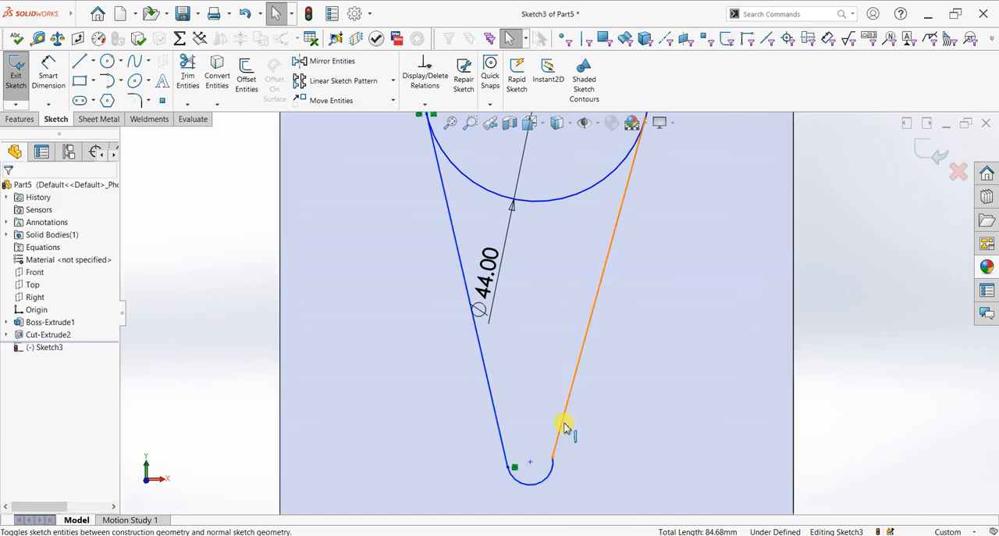
left_click(598, 450, "ctrl")
left_click(576, 434)
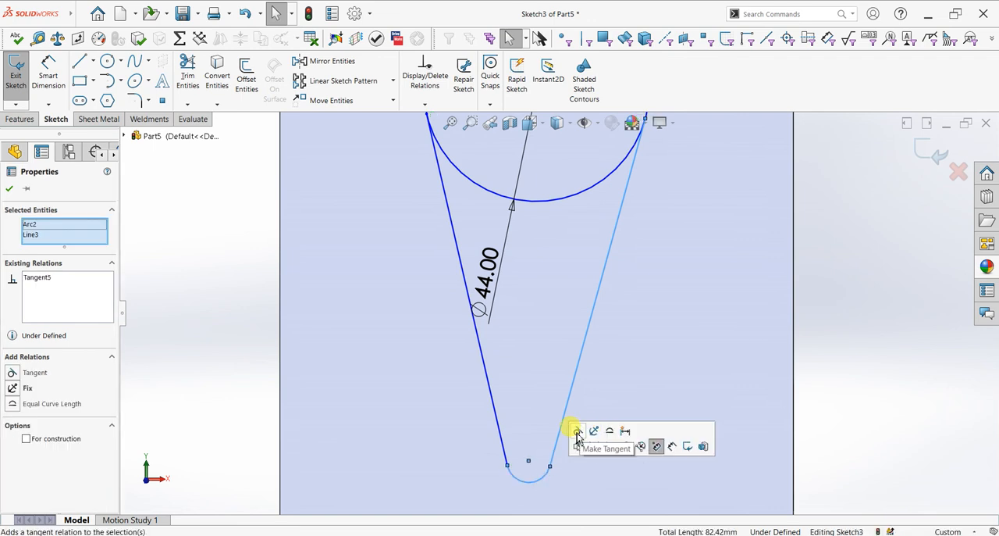
- Dimension the vertical distance between the circle's centre and the small foot arc's centre as 90 mm
left_click(9, 189)
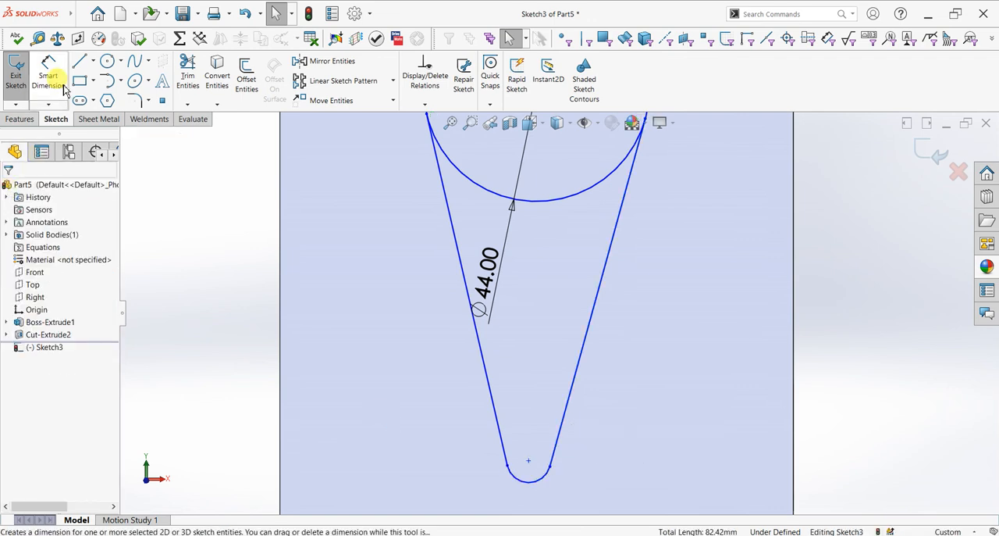
left_click(47, 74)
scroll(564, 229, "up", 4)
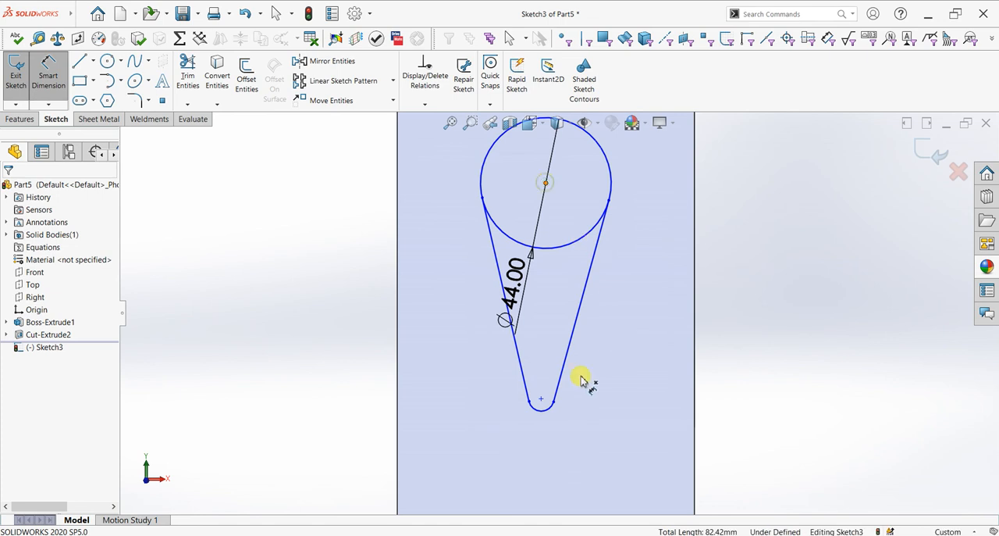
left_click(541, 398)
left_click(311, 297)
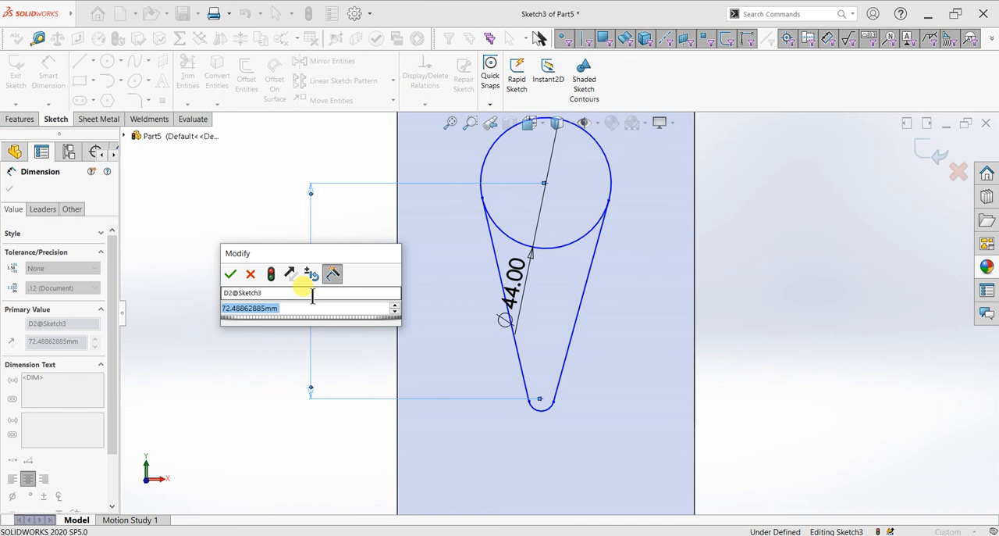
type("90")
key("Return")
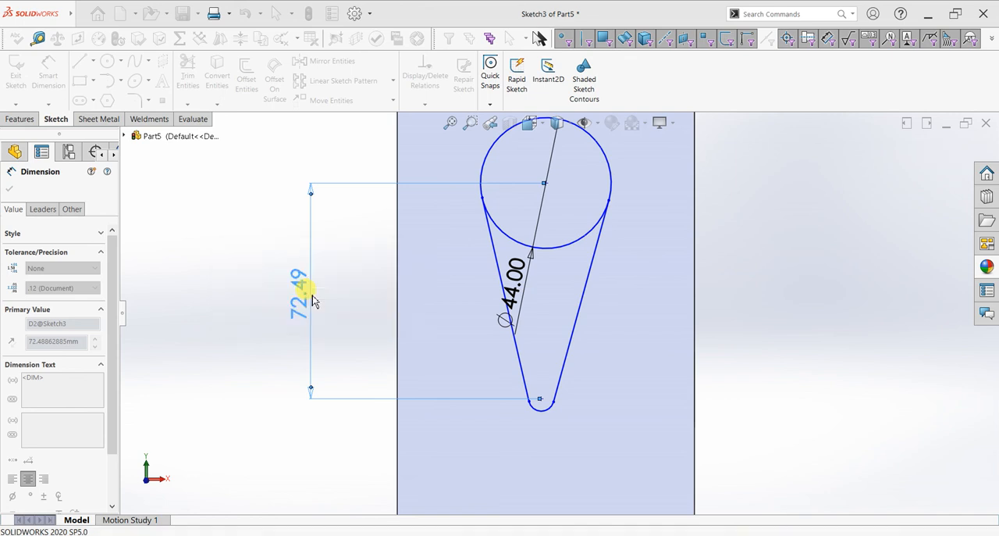
- Dimension the circle's centre 55 mm below the top edge of the rear panel
scroll(520, 242, "up", 4)
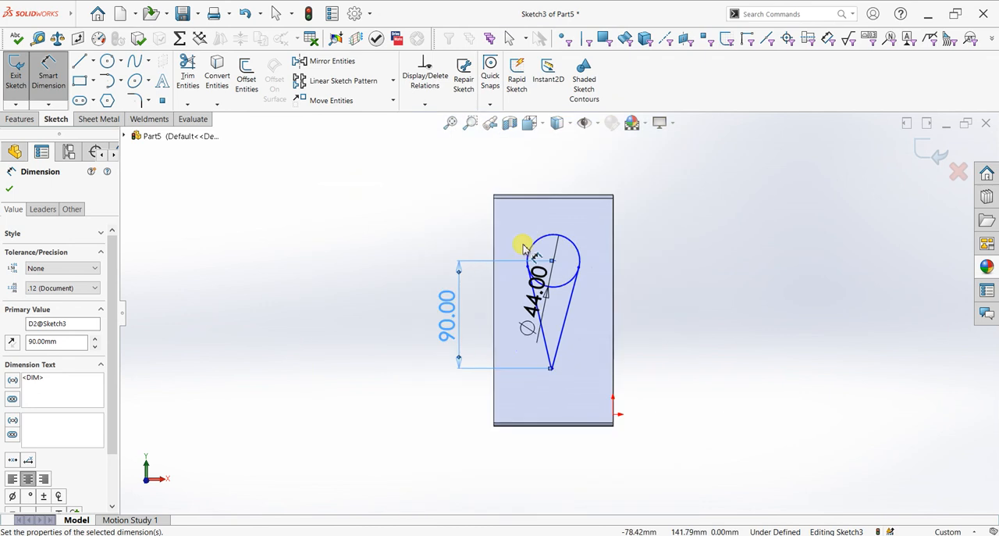
scroll(580, 258, "down", 3)
scroll(578, 275, "down", 1)
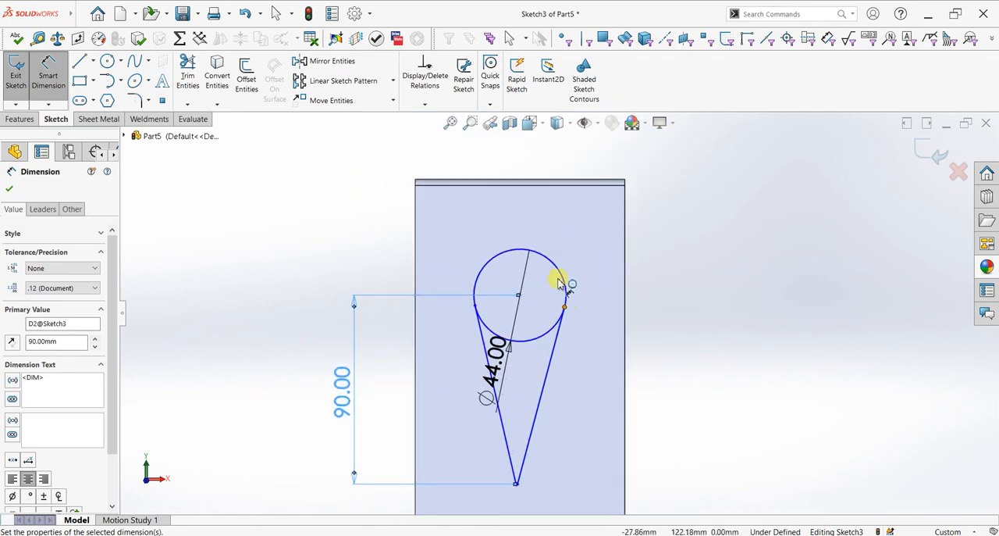
left_click(508, 181)
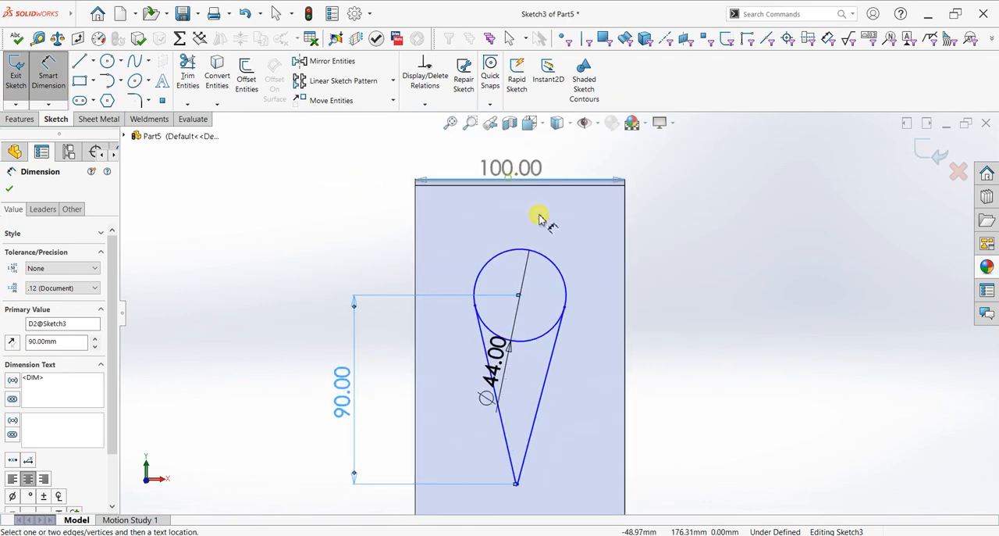
left_click(519, 295)
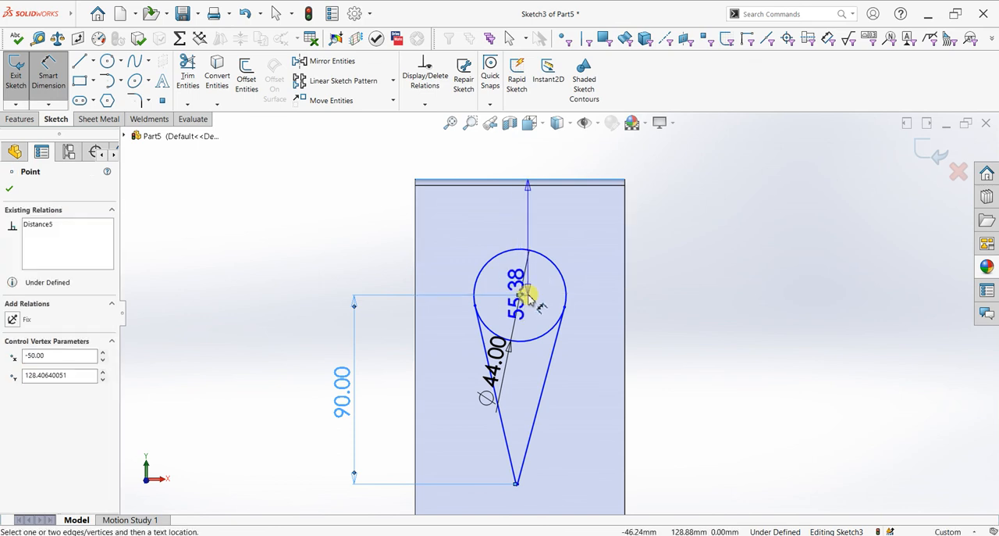
left_click(691, 270)
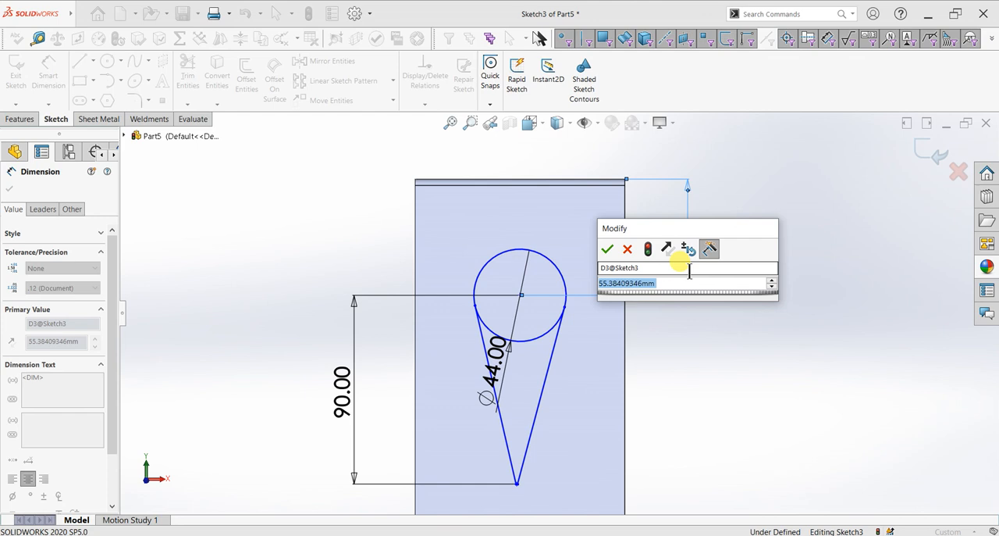
scroll(618, 339, "up", 5)
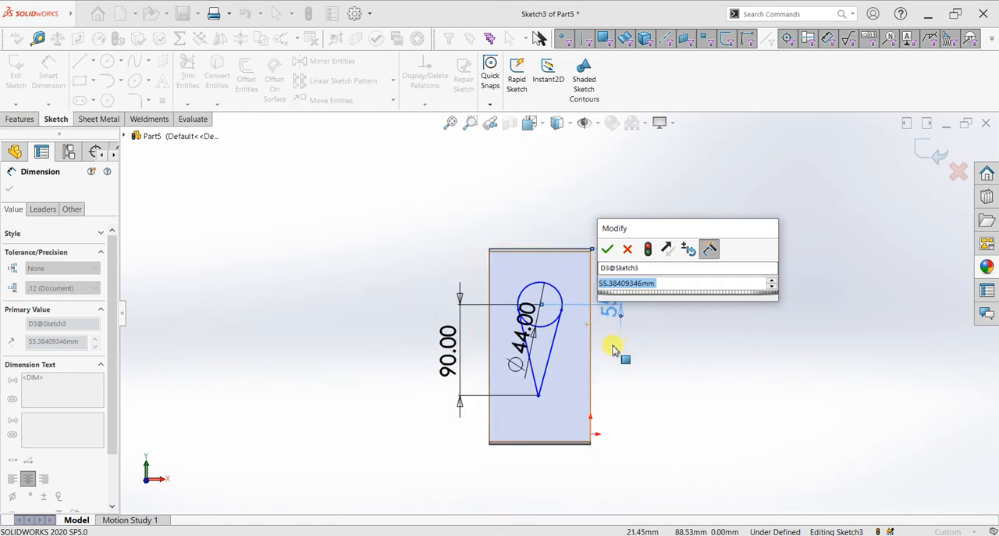
scroll(618, 338, "down", 3)
type("55")
key("Return")
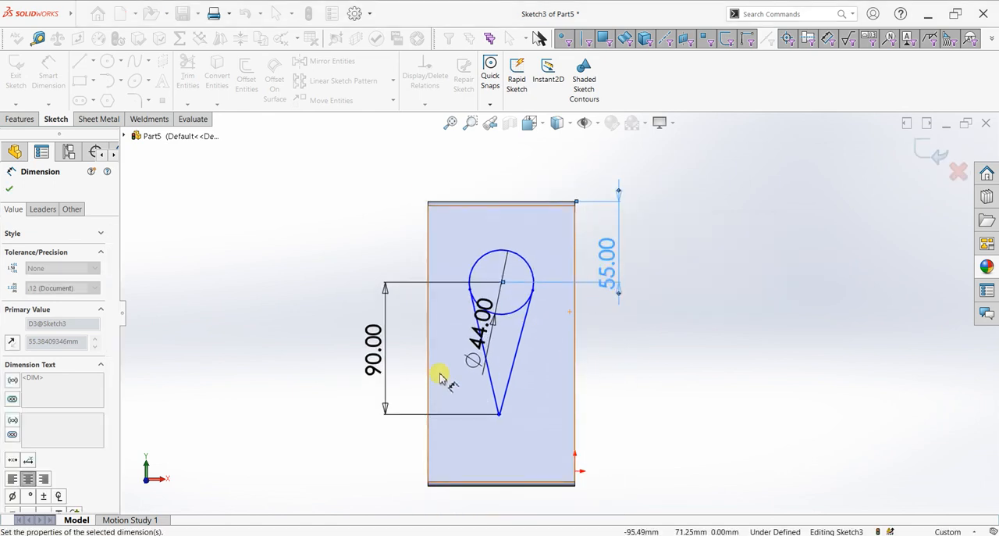
- Set the radius of the small arc at the foot of the teardrop to 8 mm
scroll(439, 378, "down", 2)
scroll(546, 402, "down", 1)
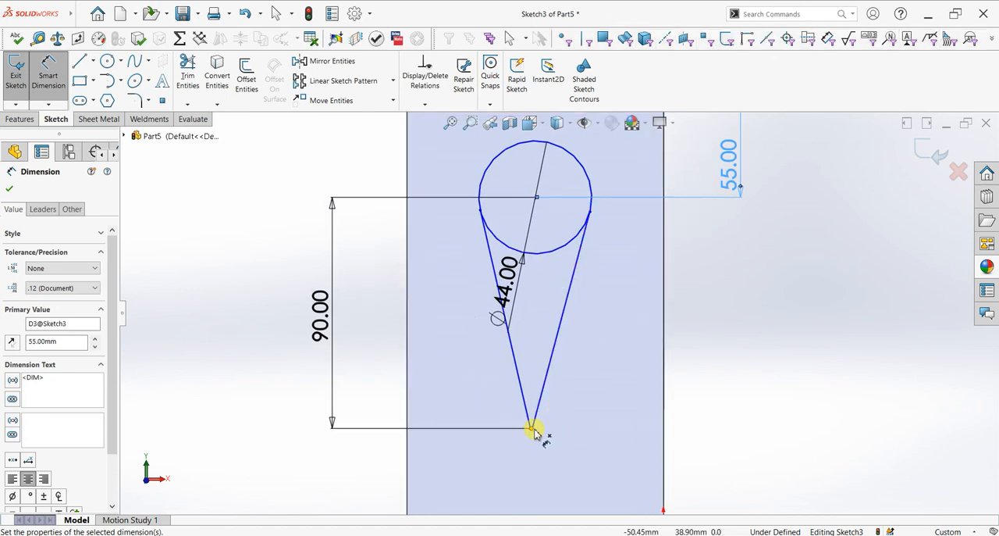
scroll(535, 432, "down", 3)
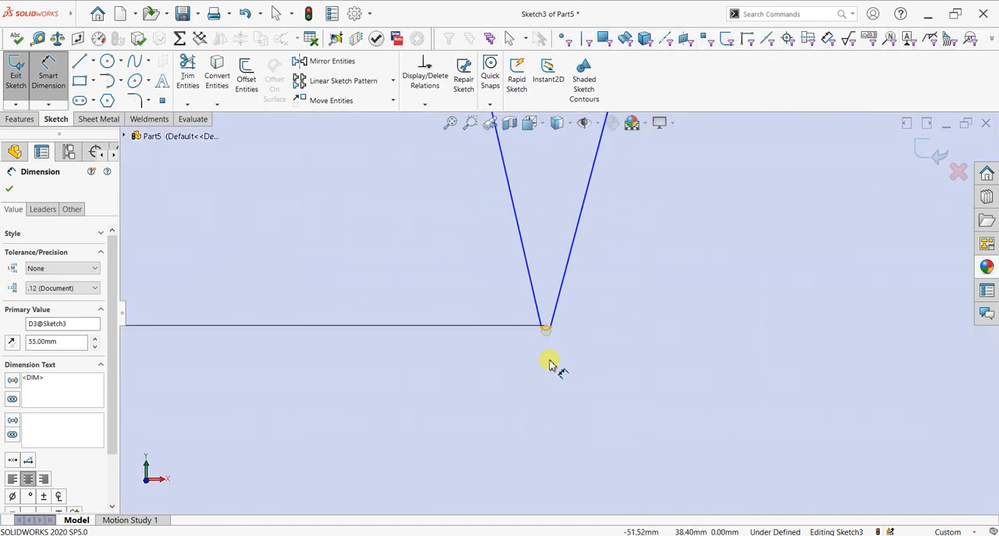
left_click(546, 333)
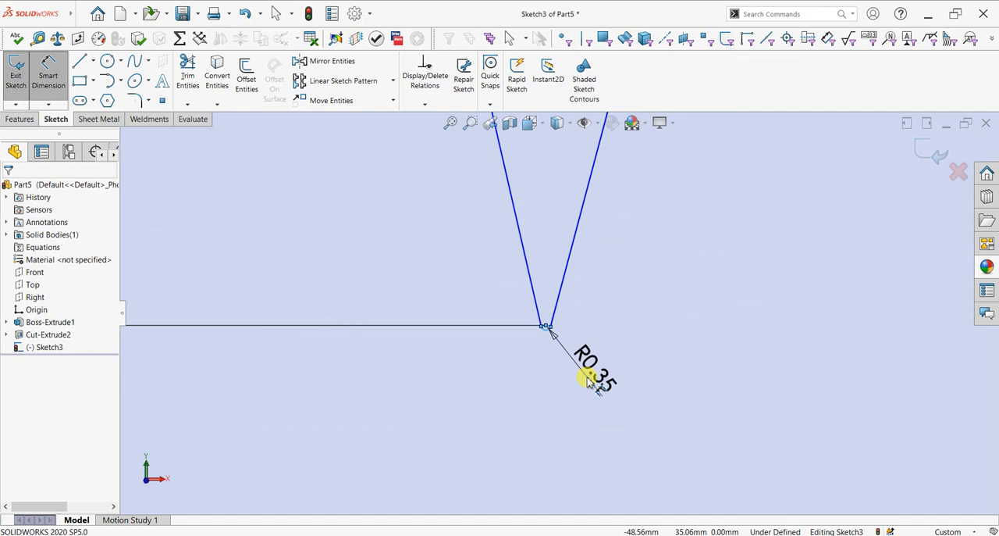
left_click(587, 379)
type("8")
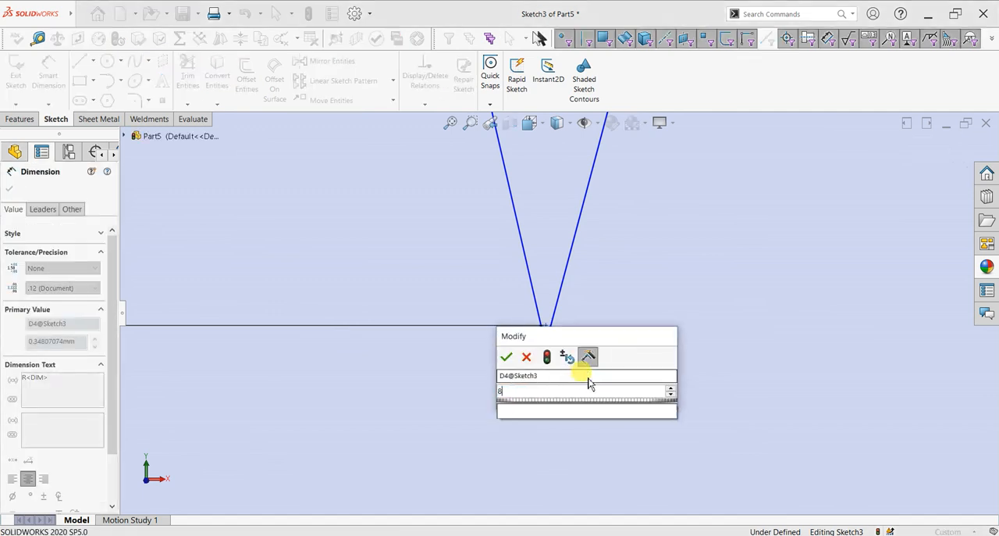
key("Return")
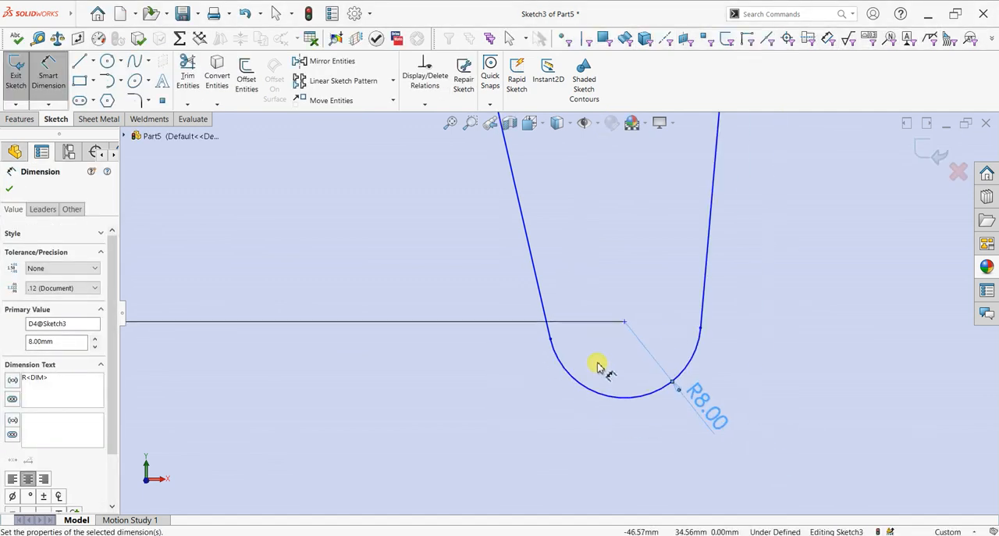
scroll(593, 363, "up", 5)
scroll(573, 236, "up", 3)
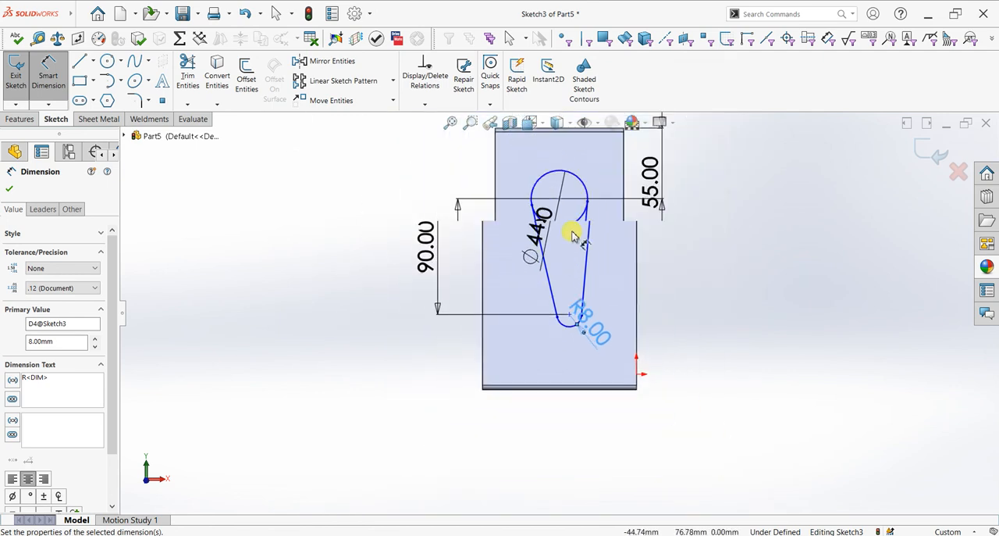
key("Escape")
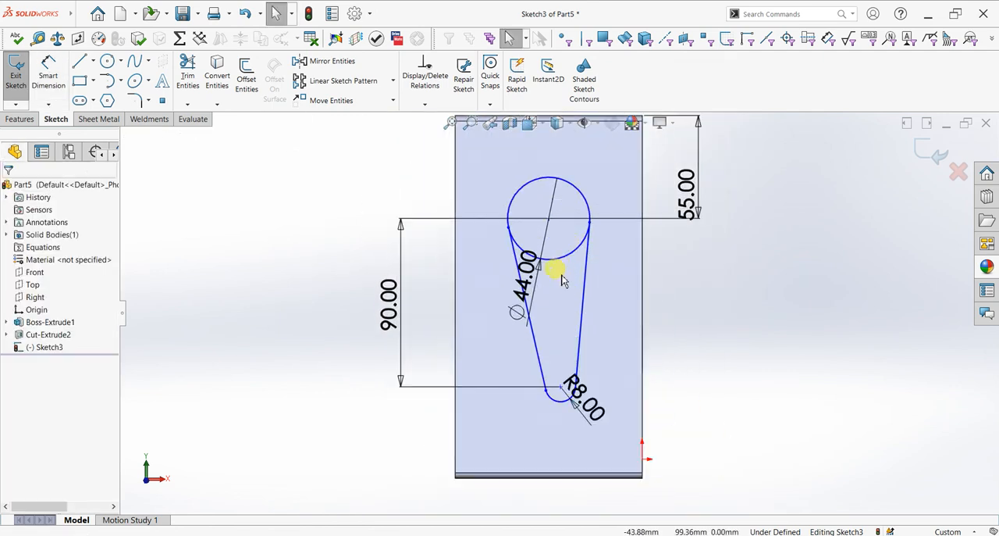
- Align the centres of the 44 mm circle and the 8 mm arc with a vertical relation
left_click(549, 220)
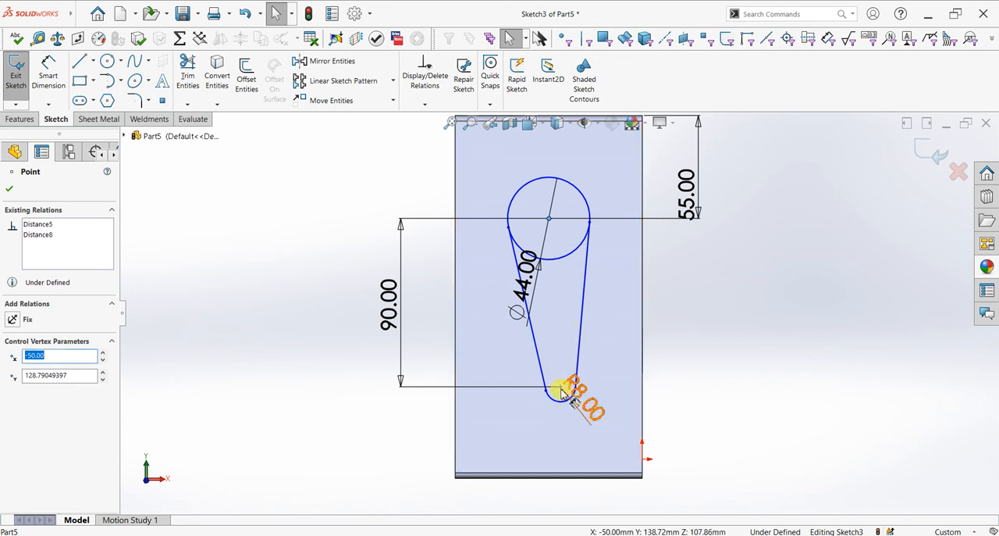
scroll(565, 389, "down", 3)
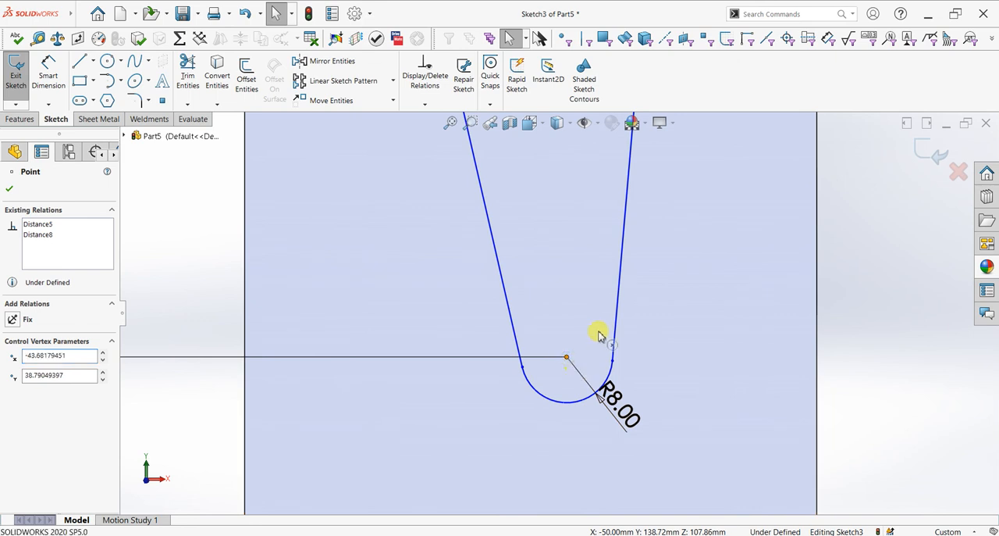
left_click(612, 361, "ctrl")
left_click(612, 311)
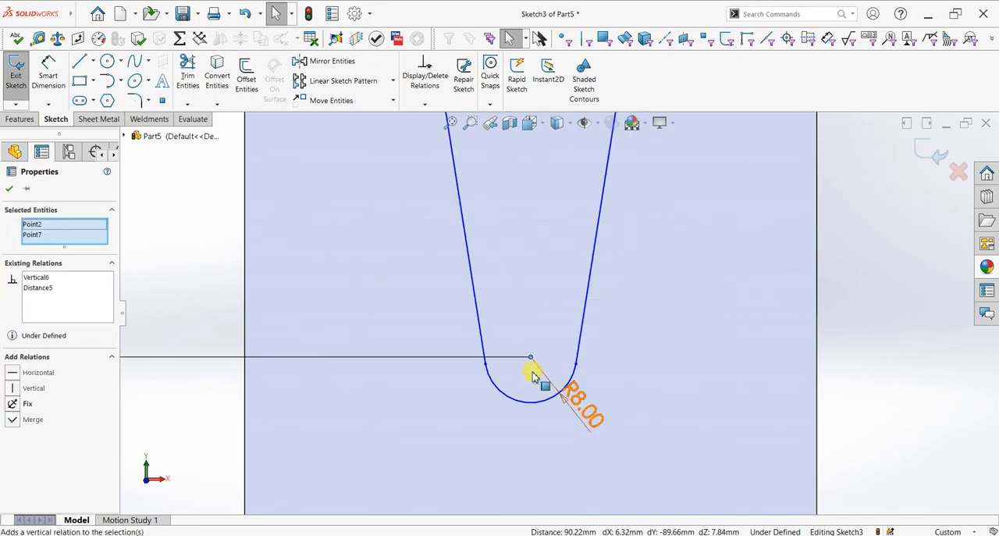
scroll(551, 224, "up", 5)
scroll(562, 209, "down", 3)
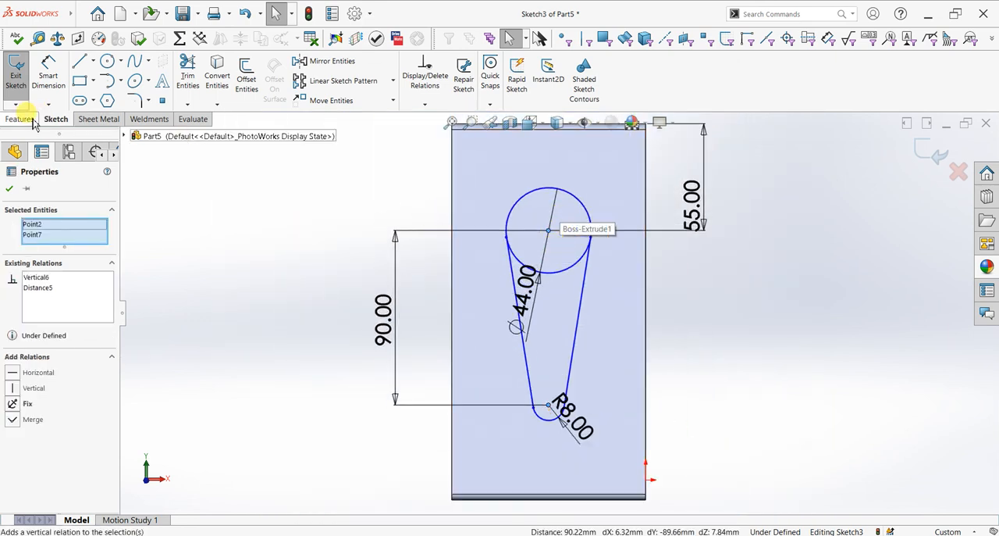
left_click(9, 188)
- Trim away the lower part of the circle between the two sloping lines, leaving one closed teardrop outline
left_click(187, 74)
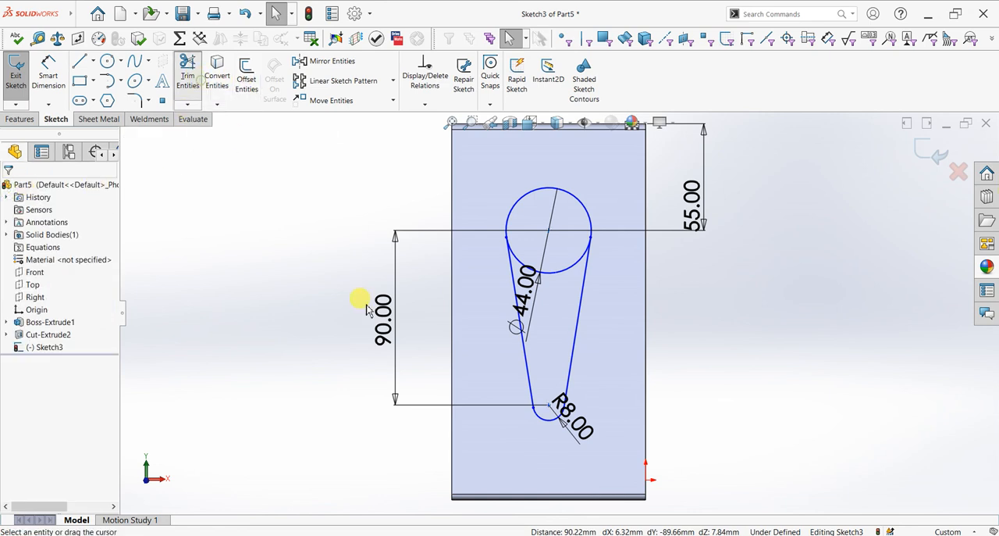
left_click_drag(567, 294, 566, 265)
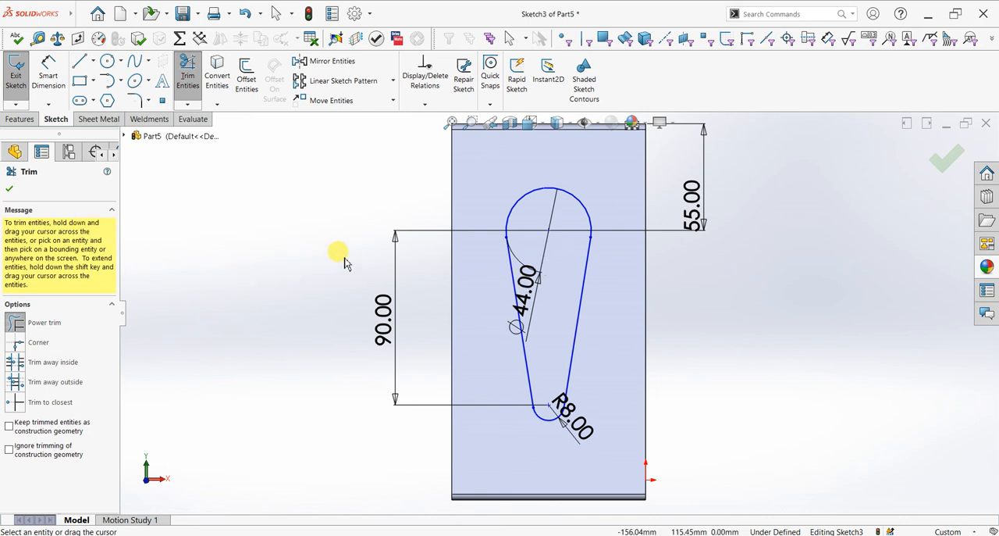
left_click(12, 193)
- Cut-extrude the teardrop sketch through the rear panel with Up To Surface, ending at the panel's inner face
left_click(21, 119)
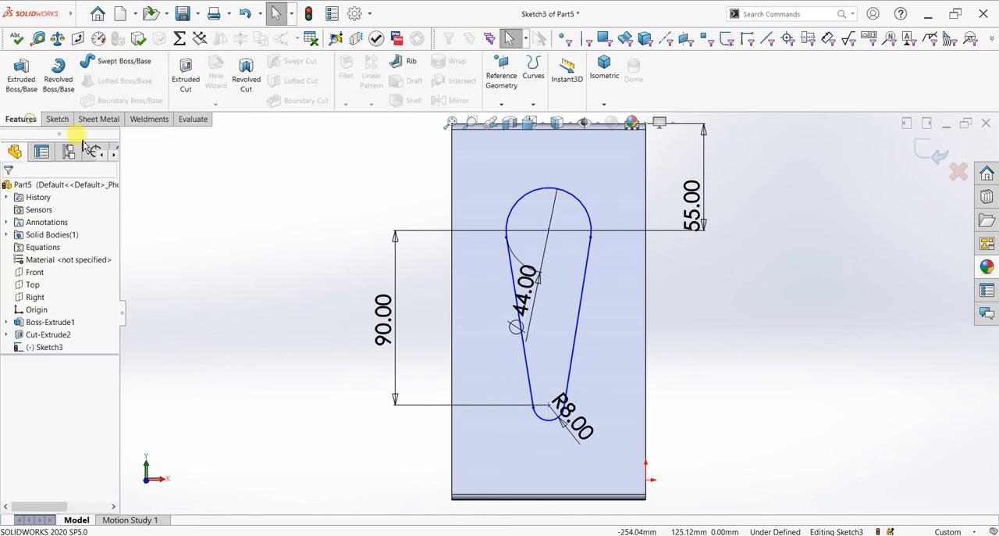
left_click(188, 79)
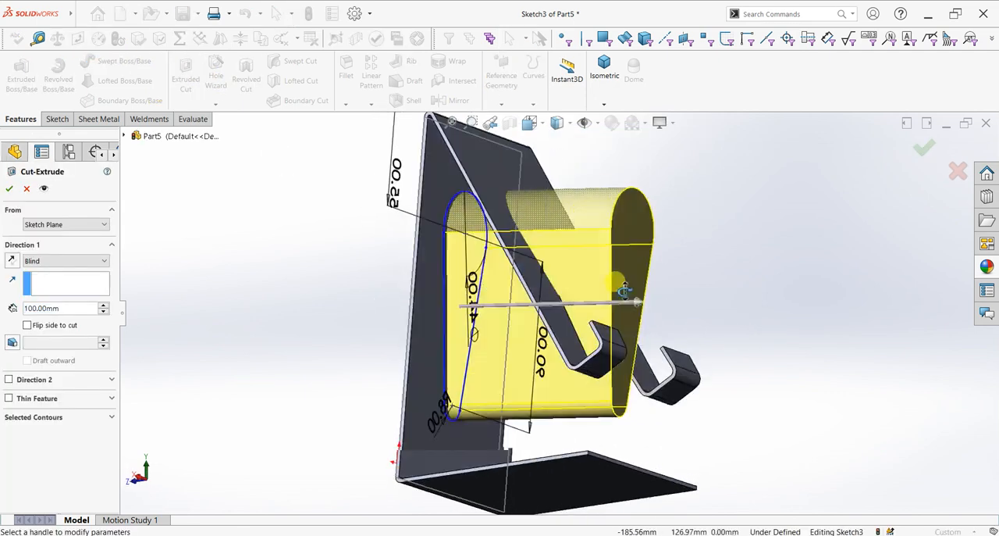
left_click(55, 261)
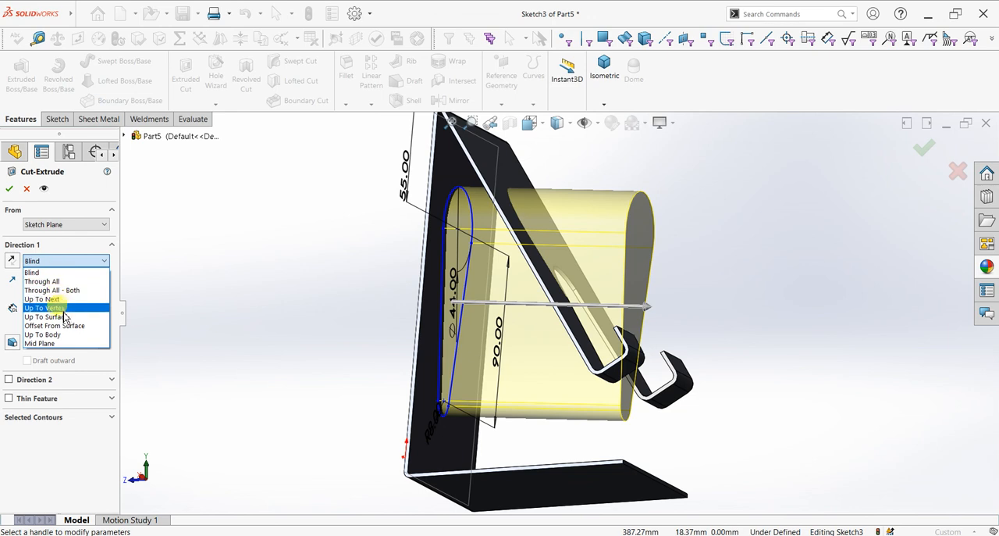
left_click(64, 316)
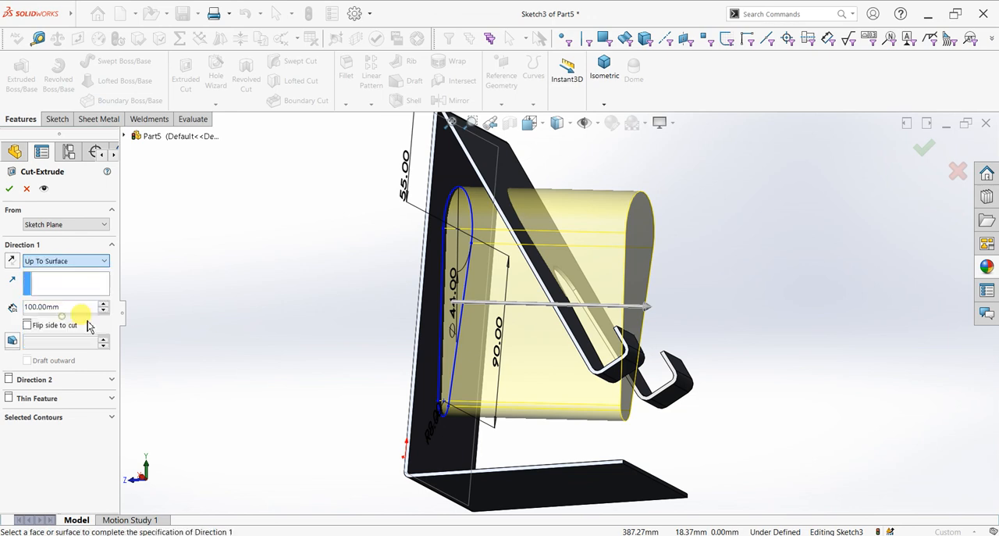
left_click(444, 174)
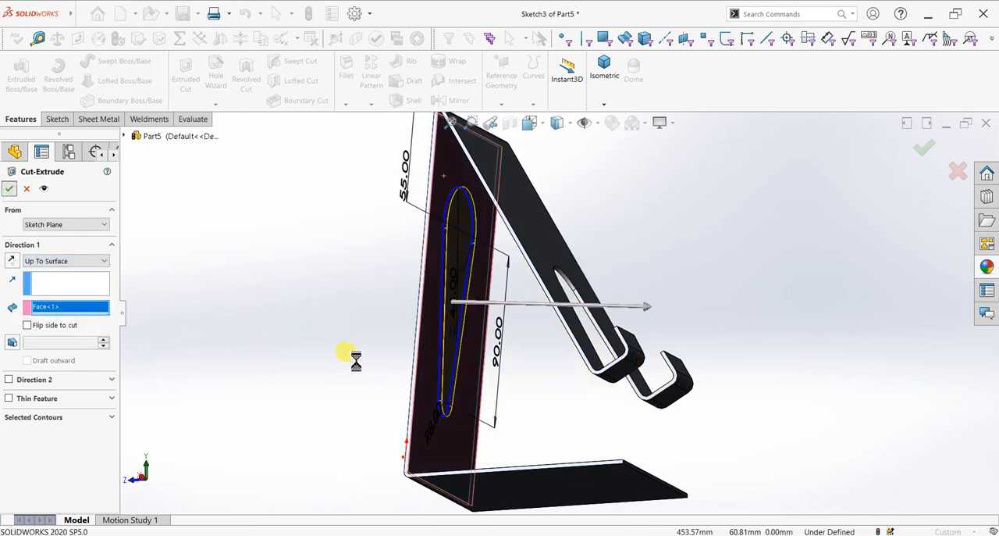
- Raise the document's shaded and draft image quality to a deviation of about 0.077 mm
middle_click_drag(383, 414, 524, 495)
key("space")
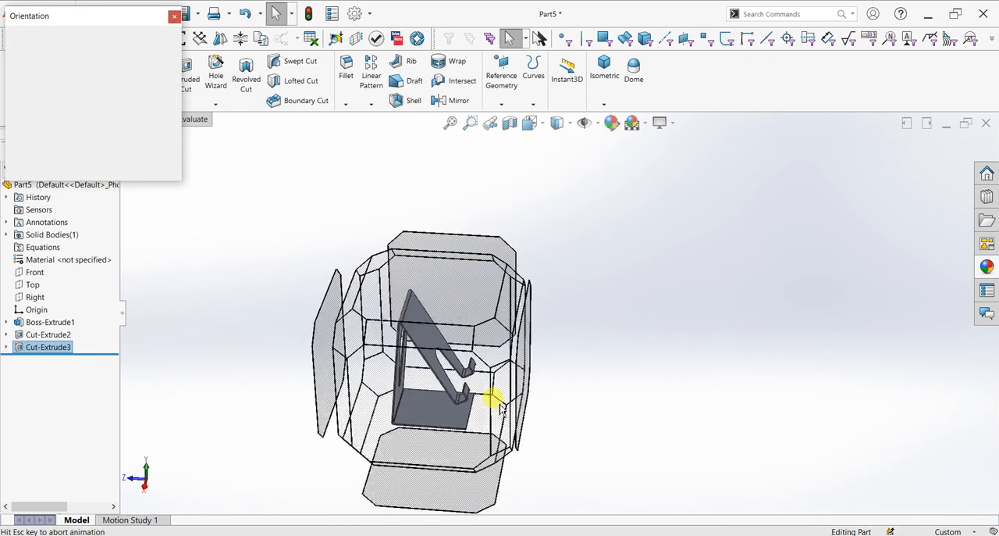
left_click(478, 341)
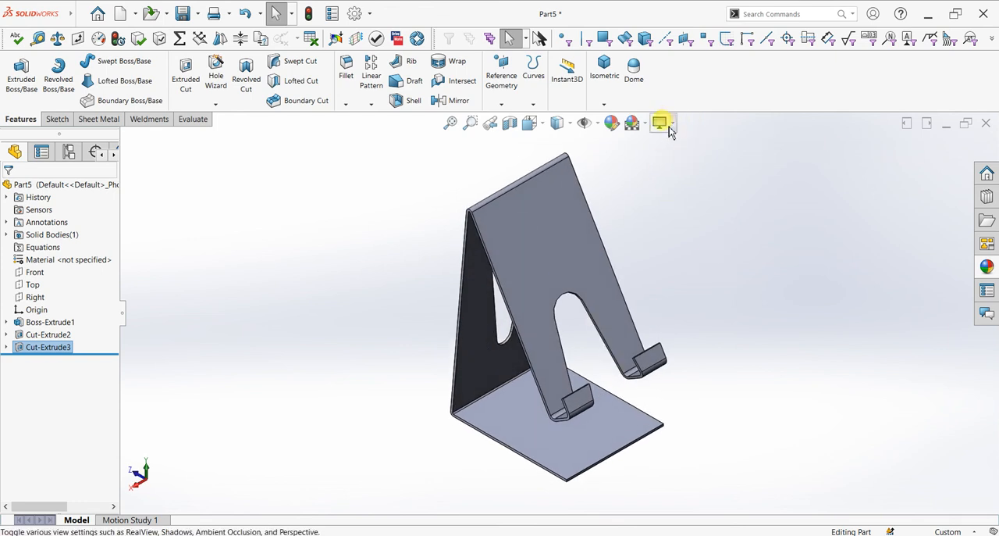
left_click(356, 13)
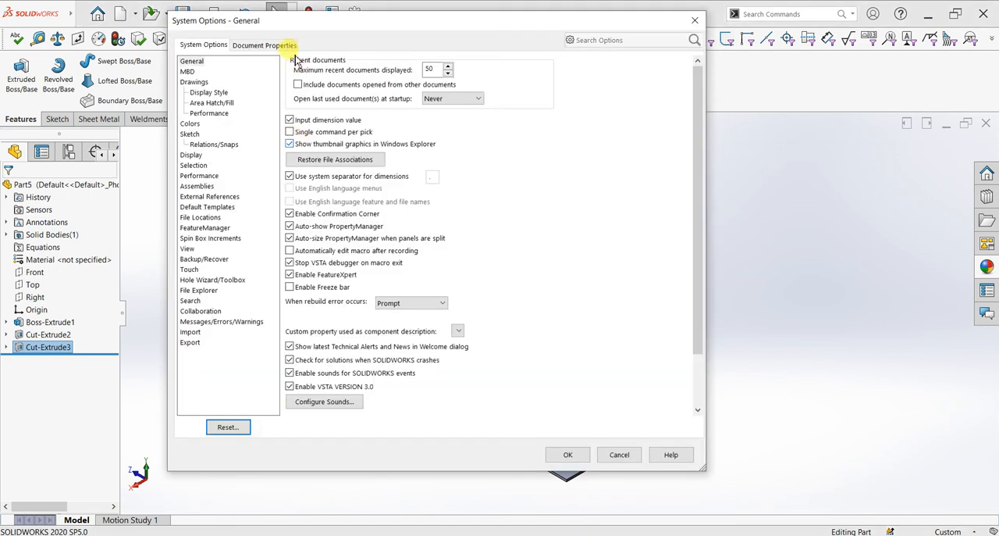
left_click(266, 45)
left_click(201, 174)
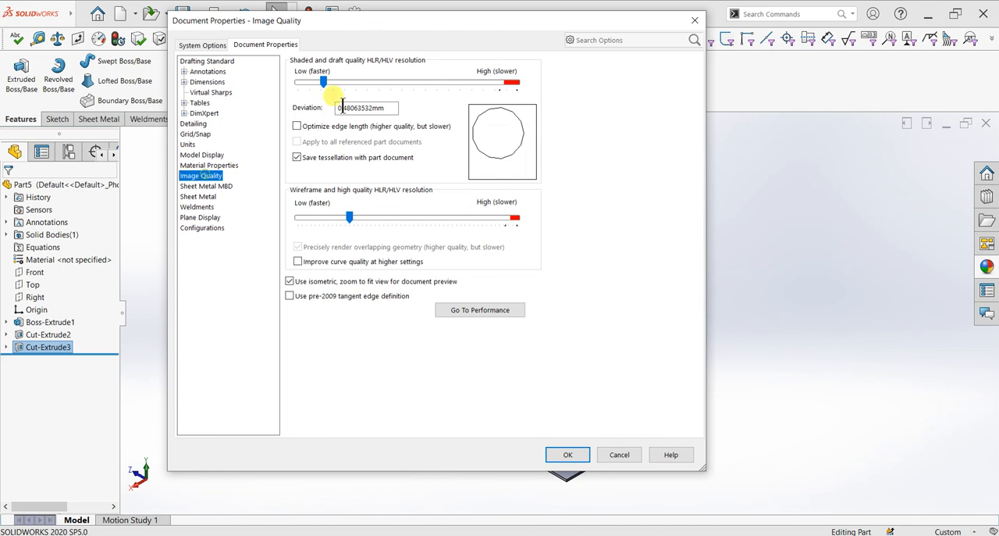
mouse_move(322, 81)
left_mouse_down()
mouse_move(515, 81)
mouse_move(498, 81)
left_mouse_up()
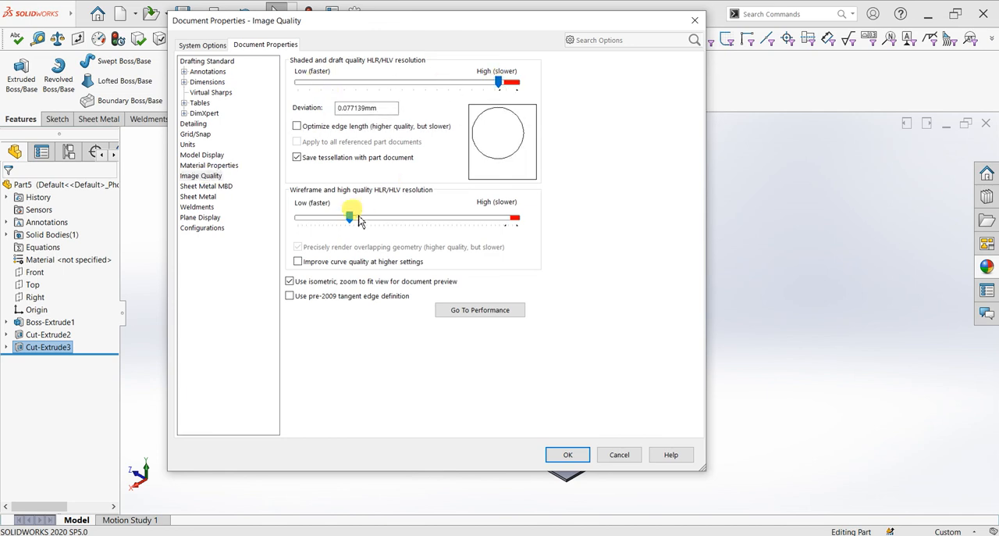